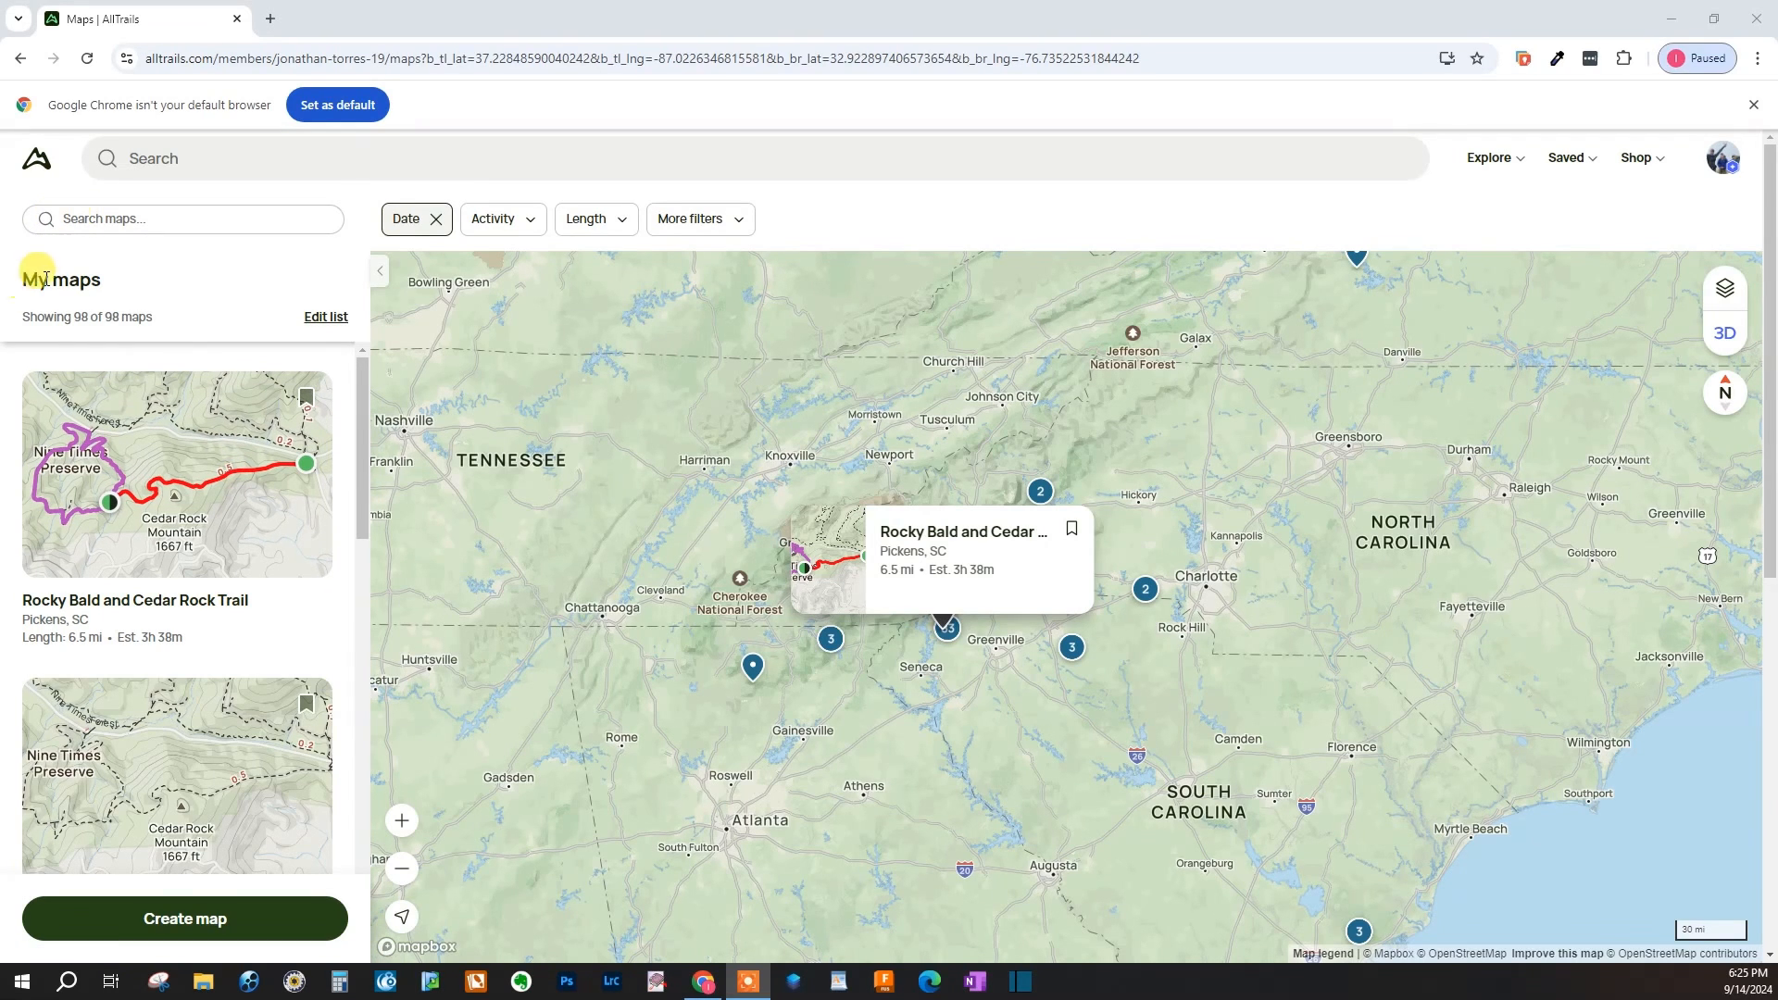
- Open the saved Rocky Bald and Cedar Rock Trail map and examine its route lengths, elevation gains and colored segments
click(212, 460)
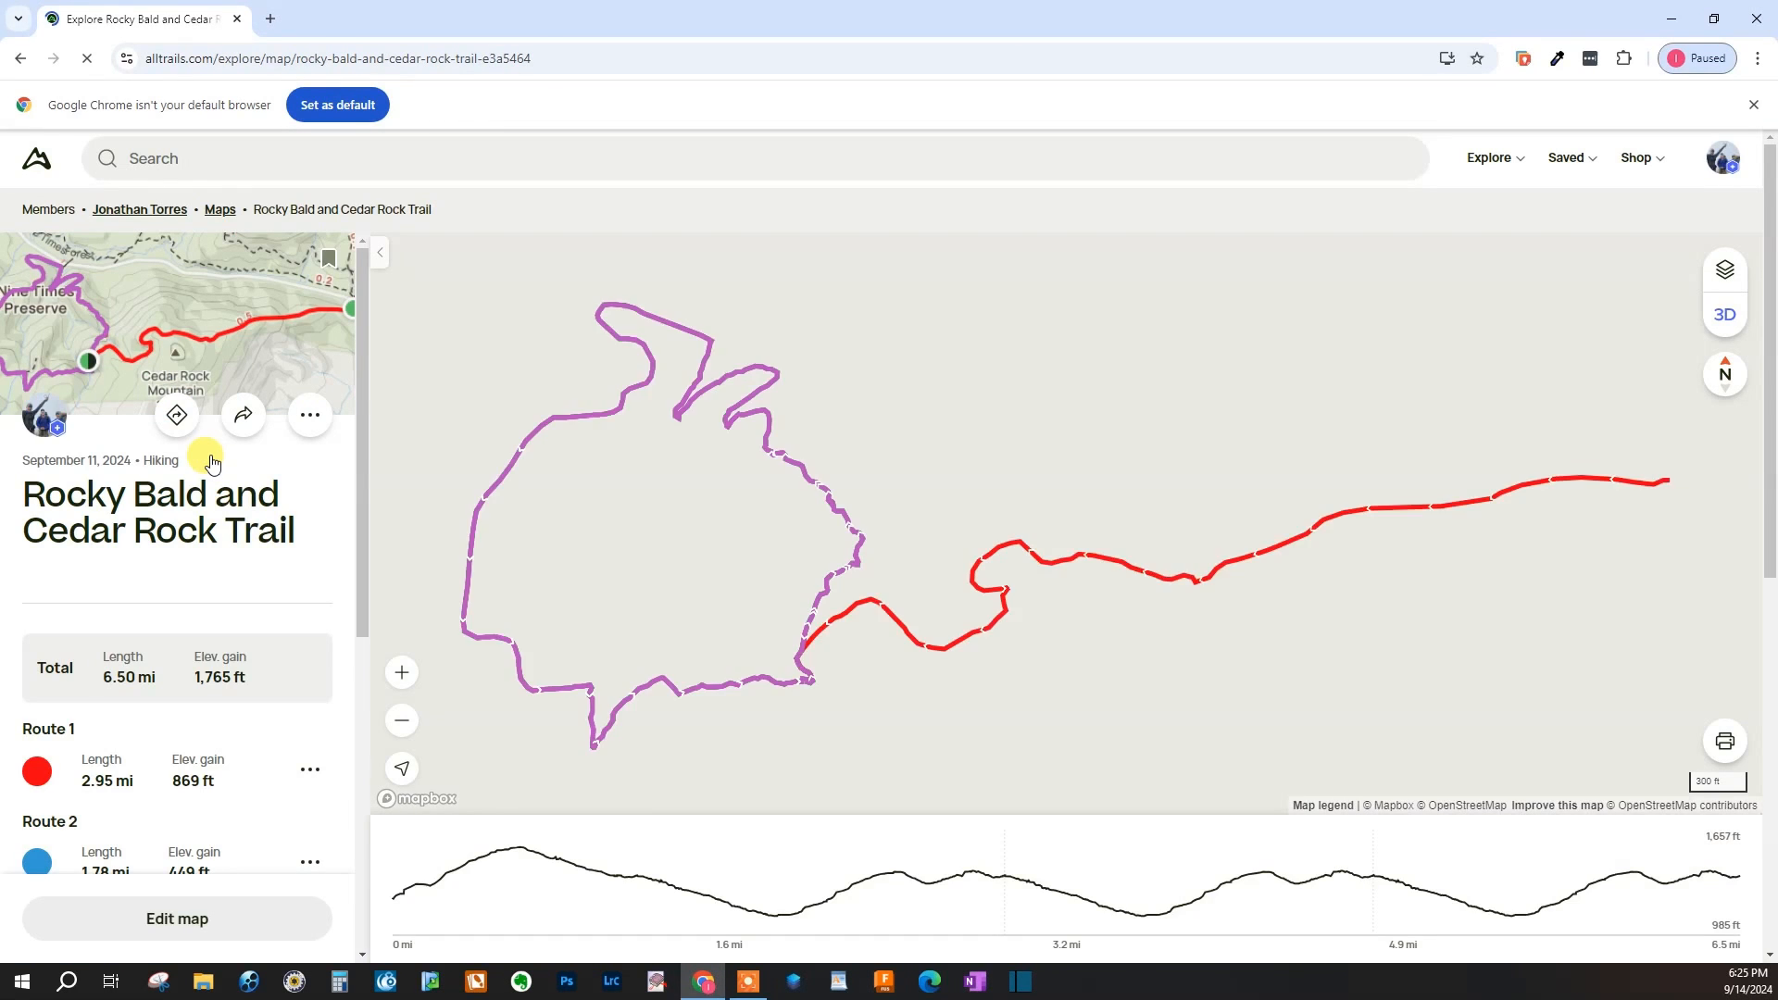
drag(359, 410, 355, 565)
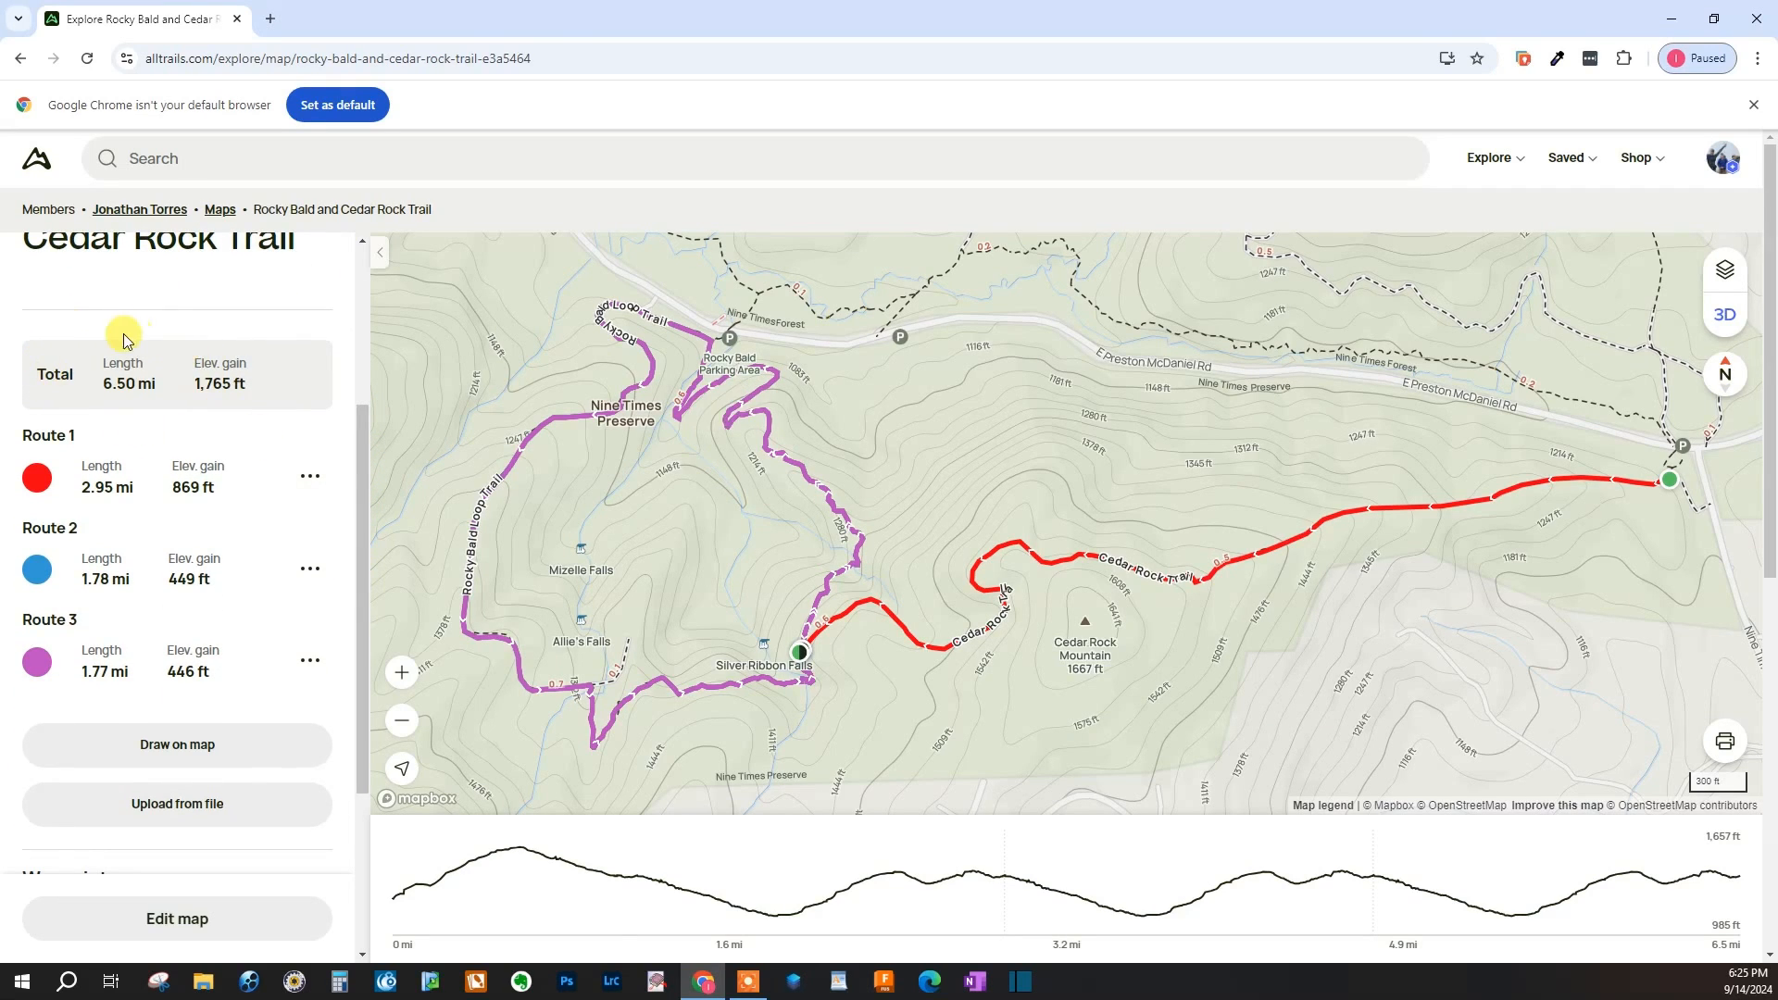
scroll(185, 449, up, 3)
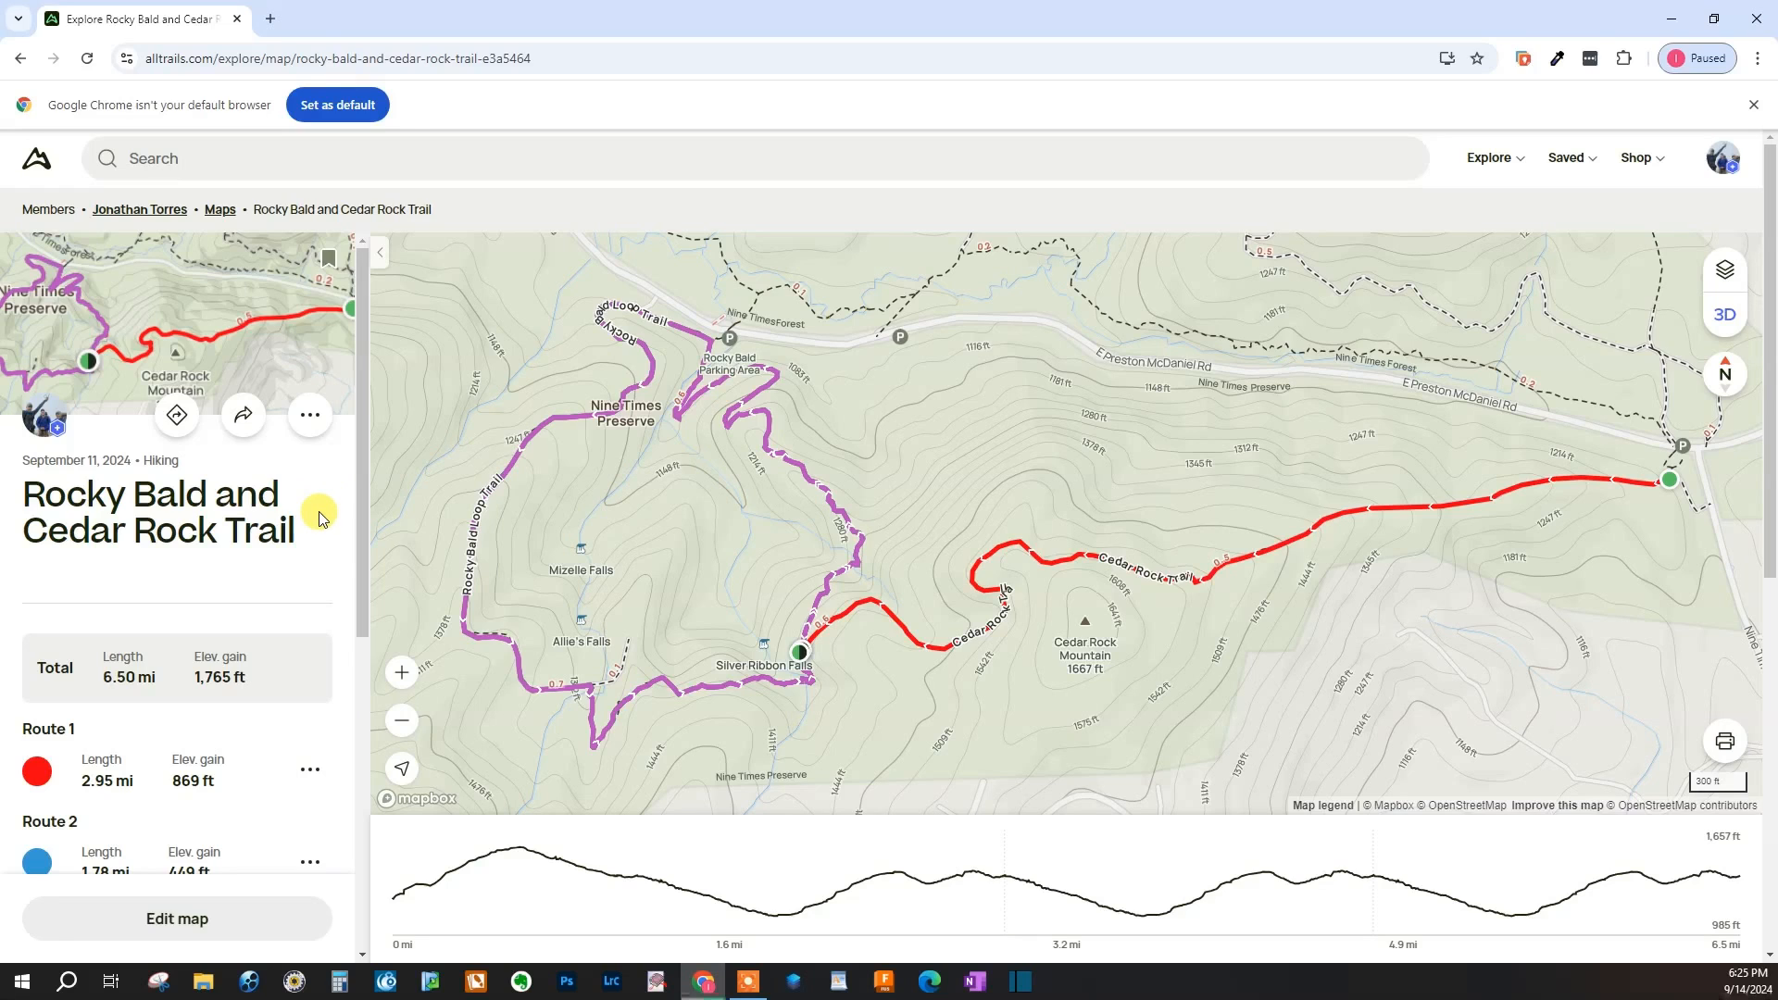
scroll(330, 512, down, 2)
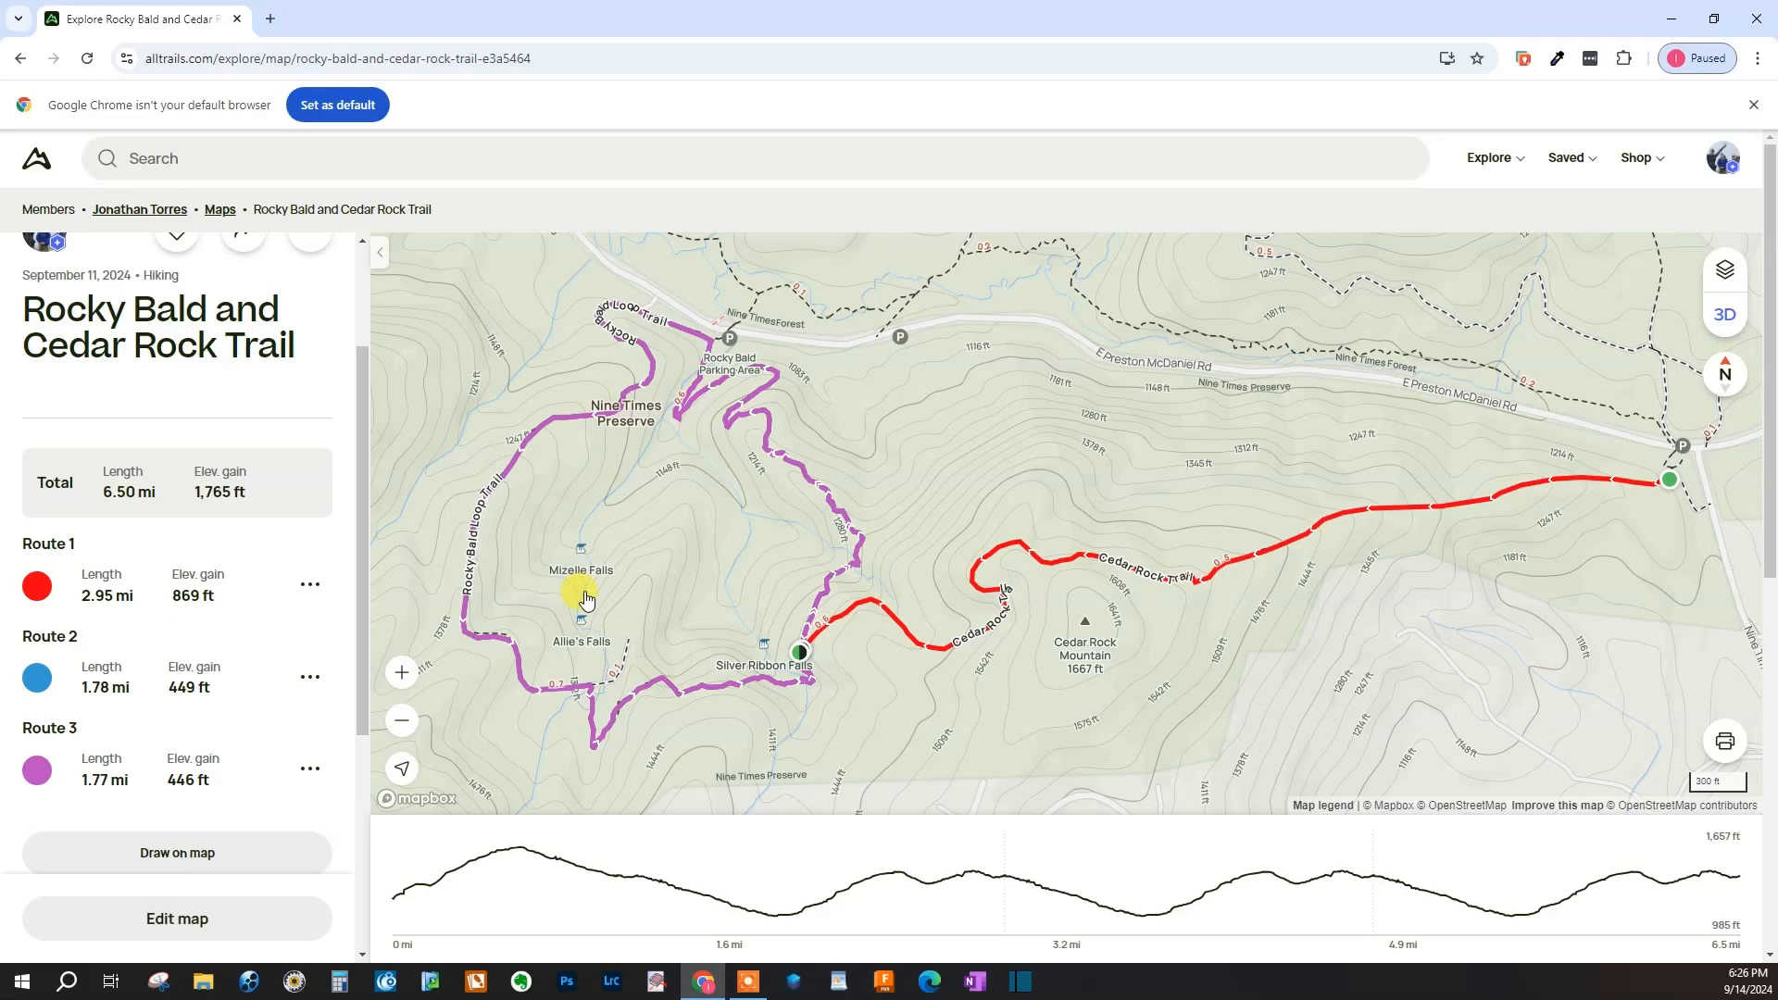
scroll(586, 601, up, 2)
scroll(302, 585, up, 3)
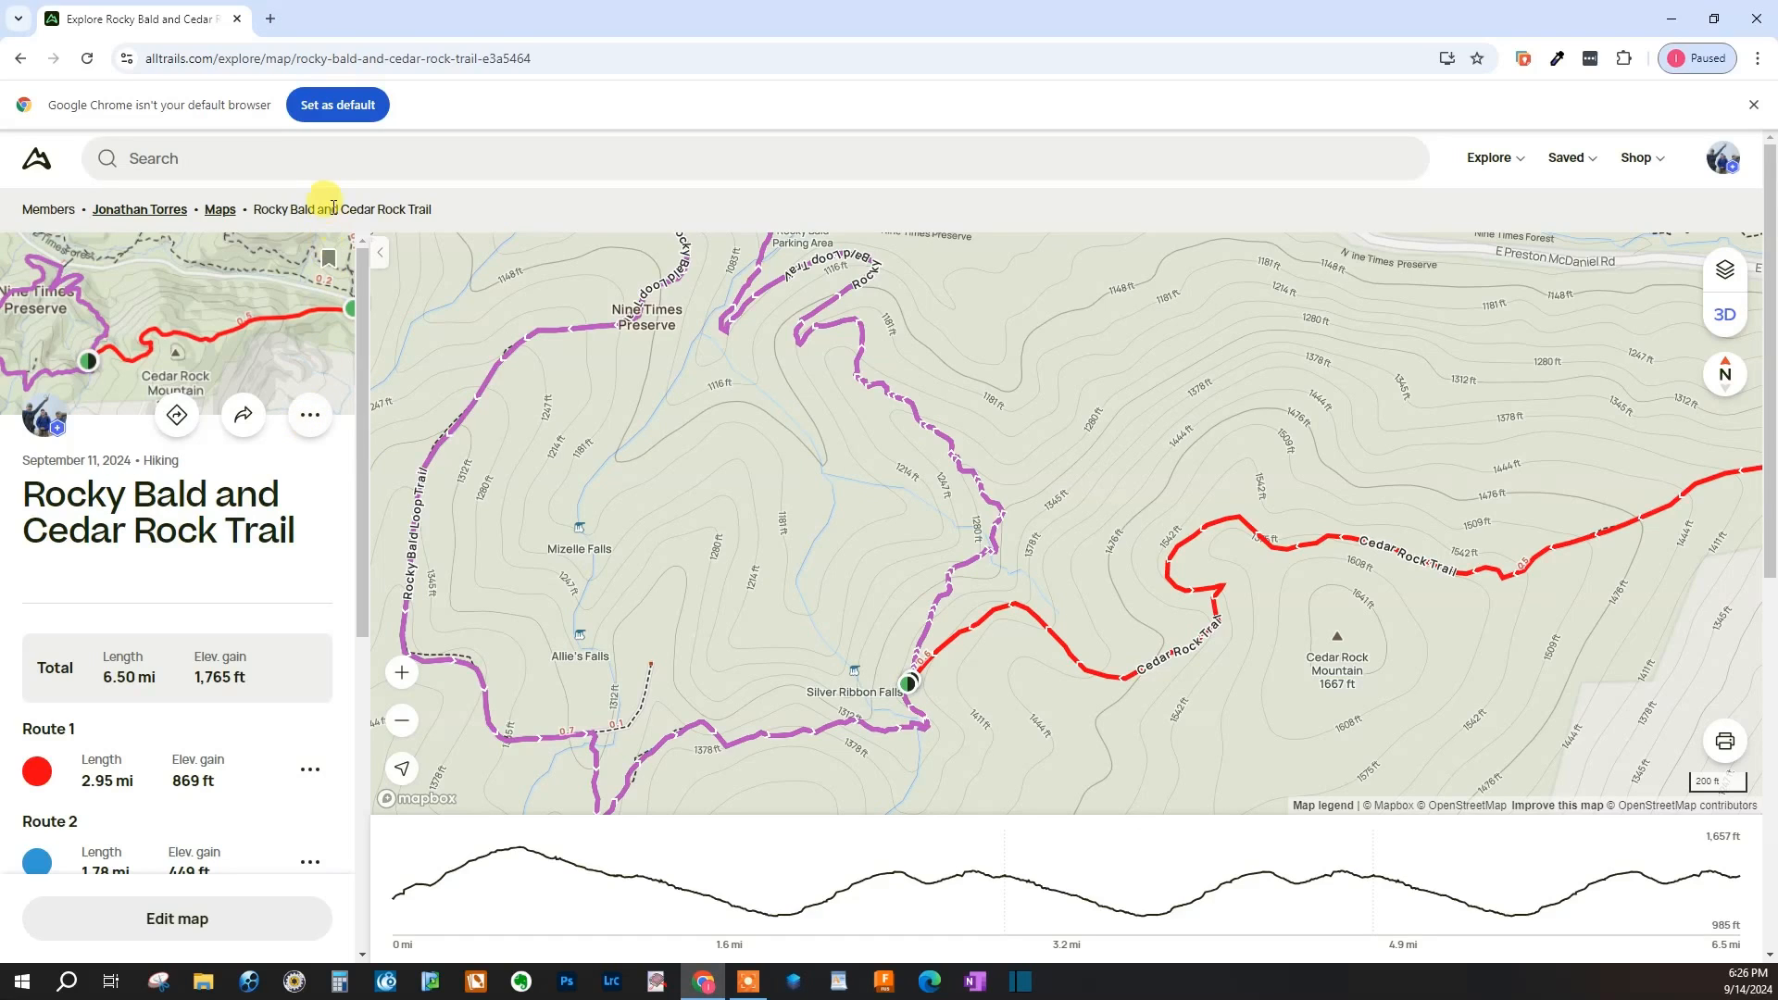
- Search for the Rocky Bald and Cedar Rock Trail and open its full-size trail map
click(343, 168)
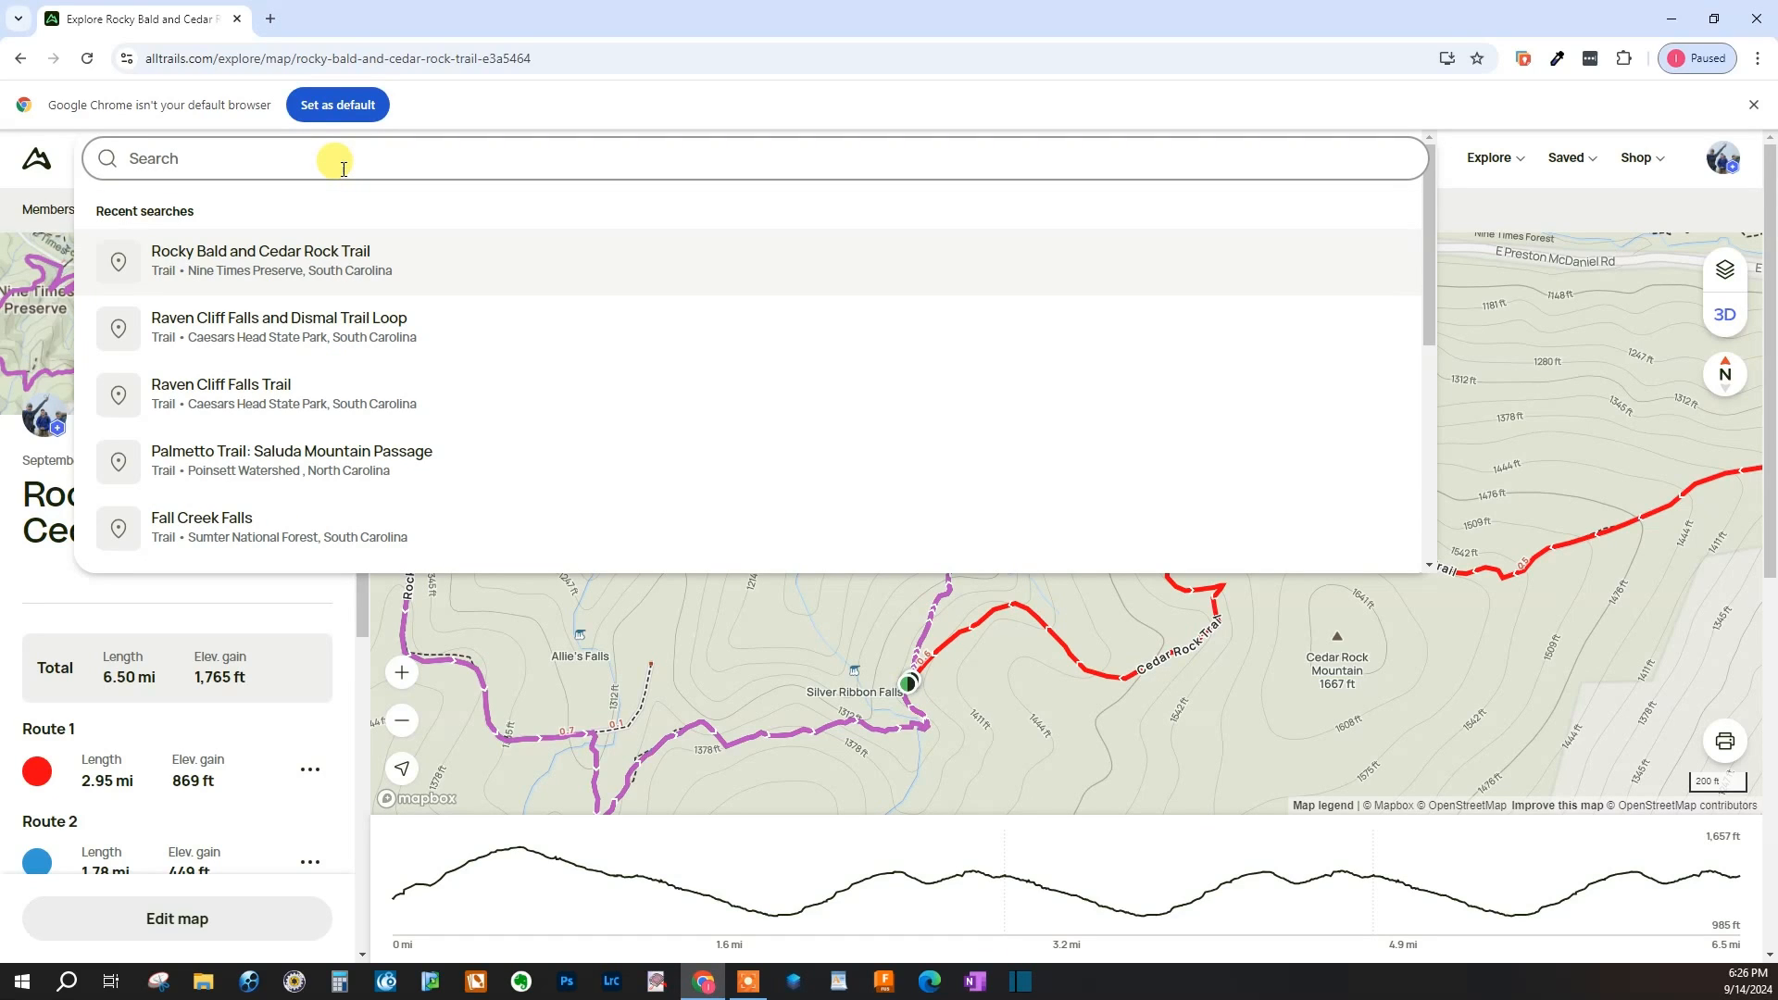
click(337, 250)
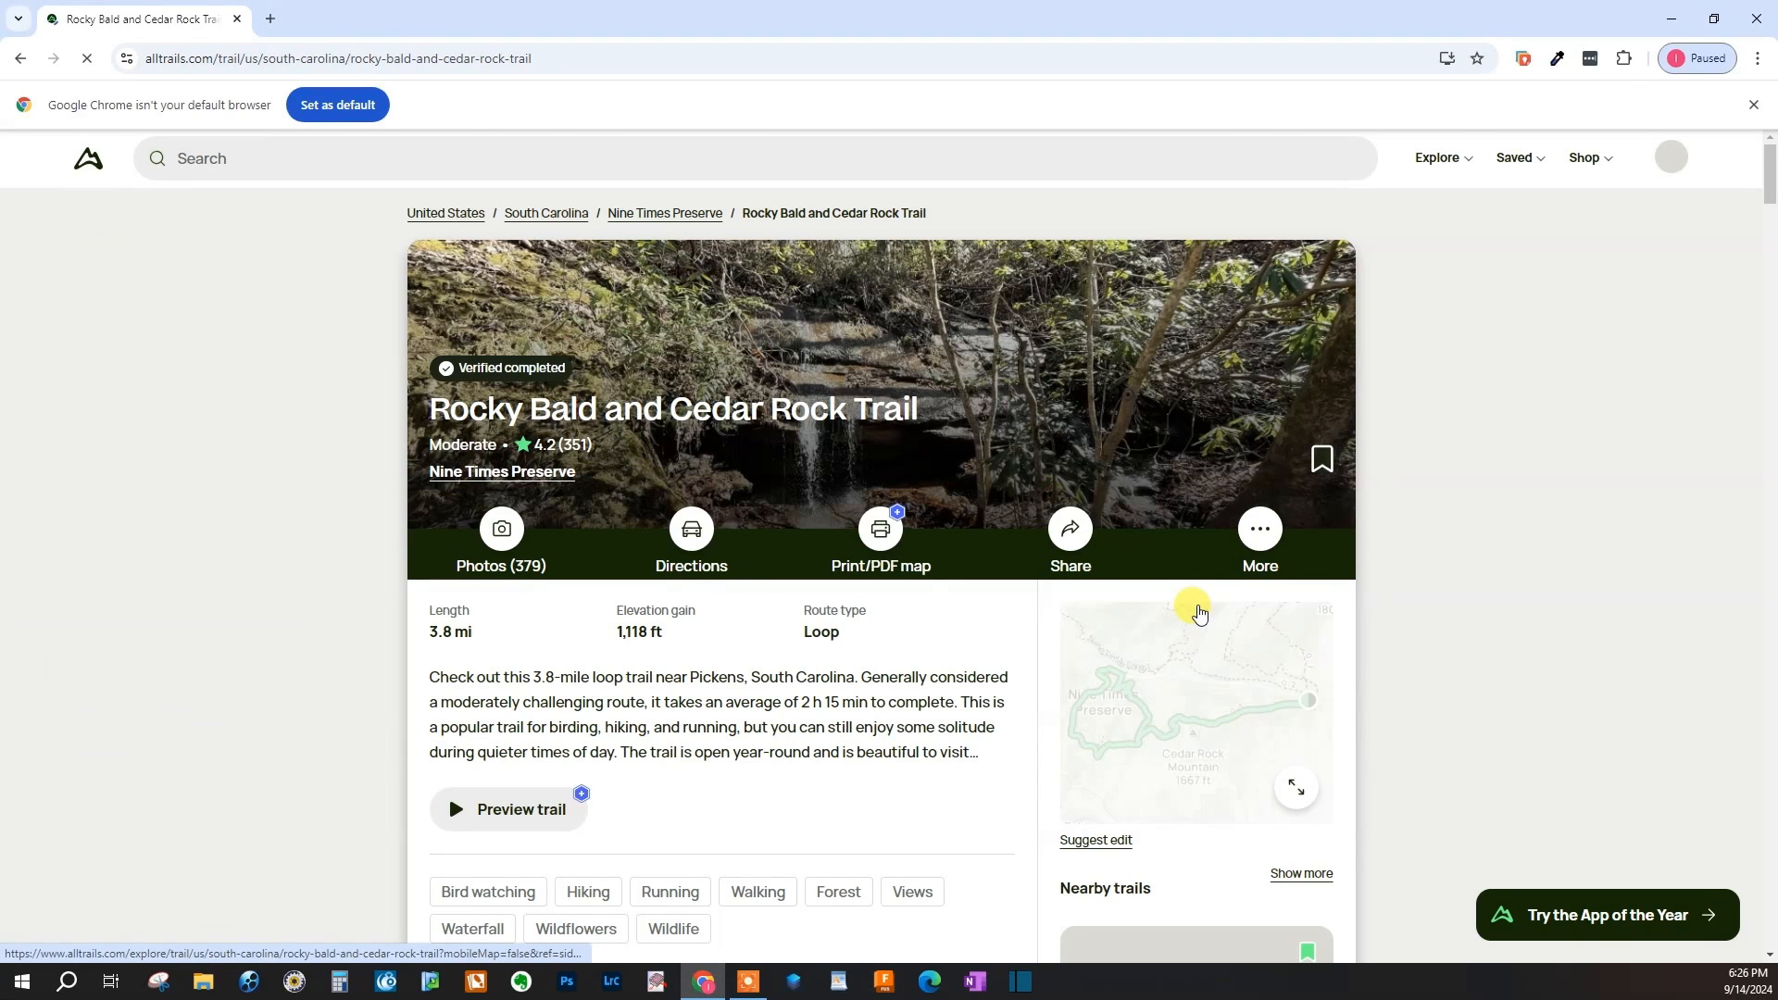
click(1225, 727)
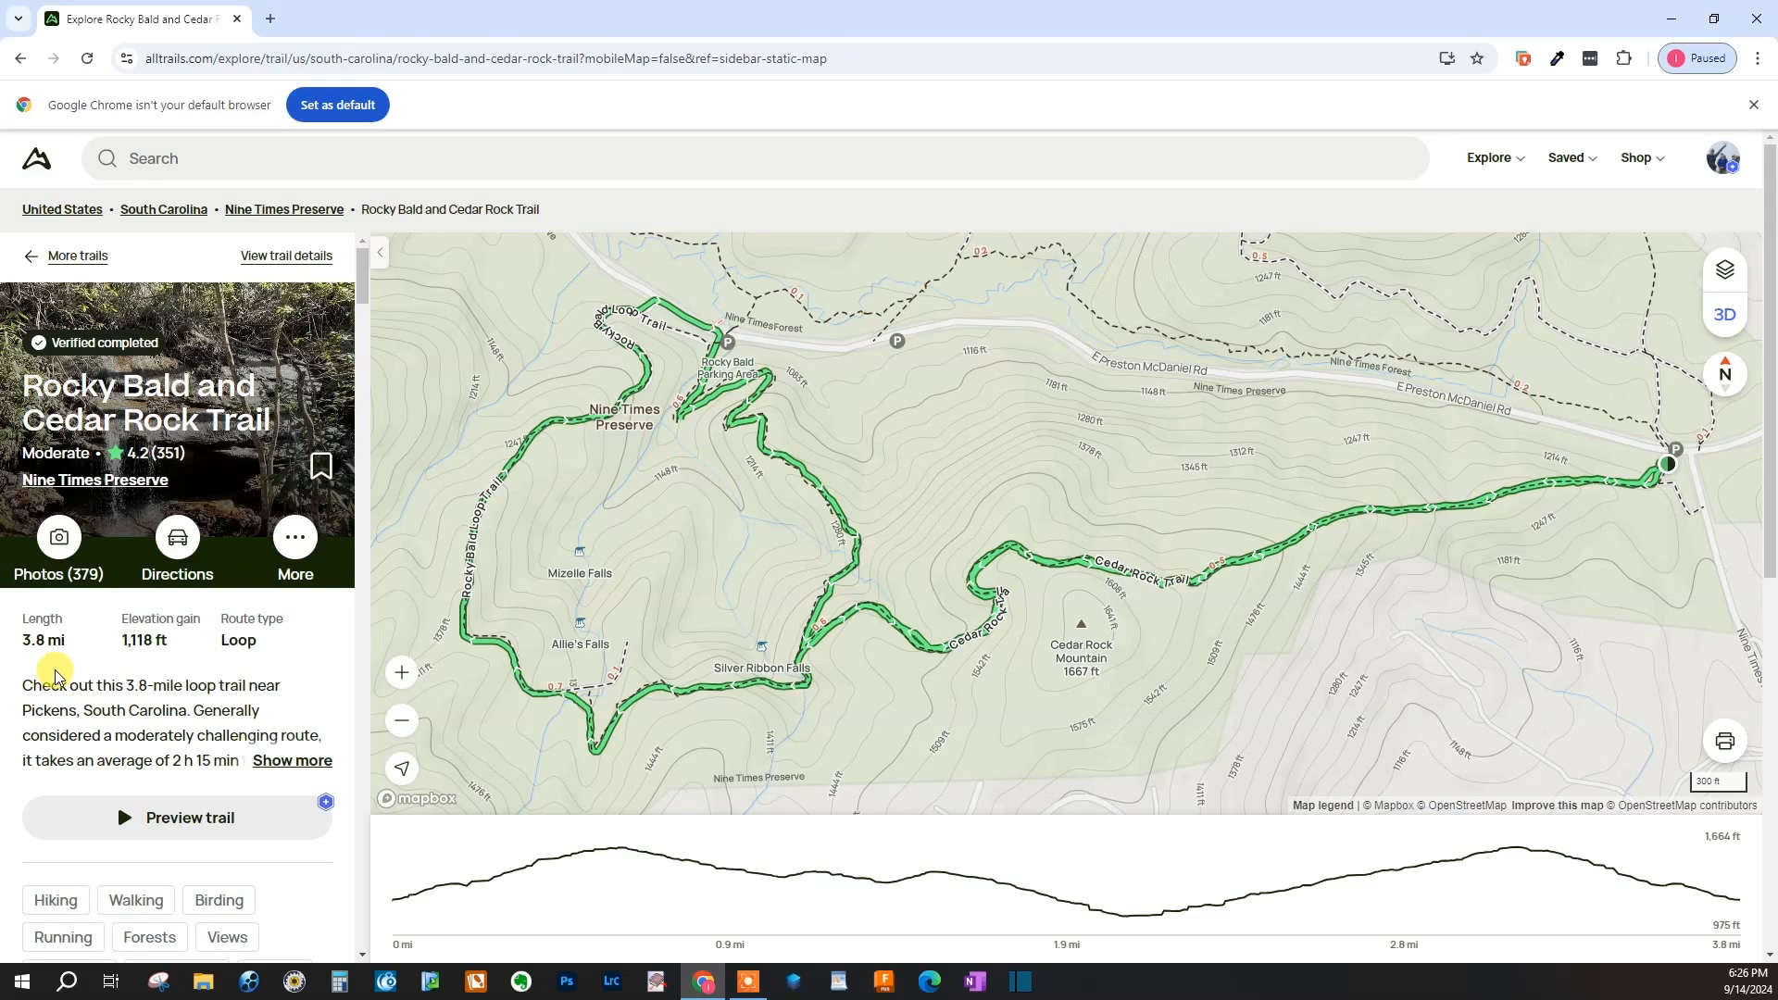
- Customize the trail's map and delete its existing route
click(295, 539)
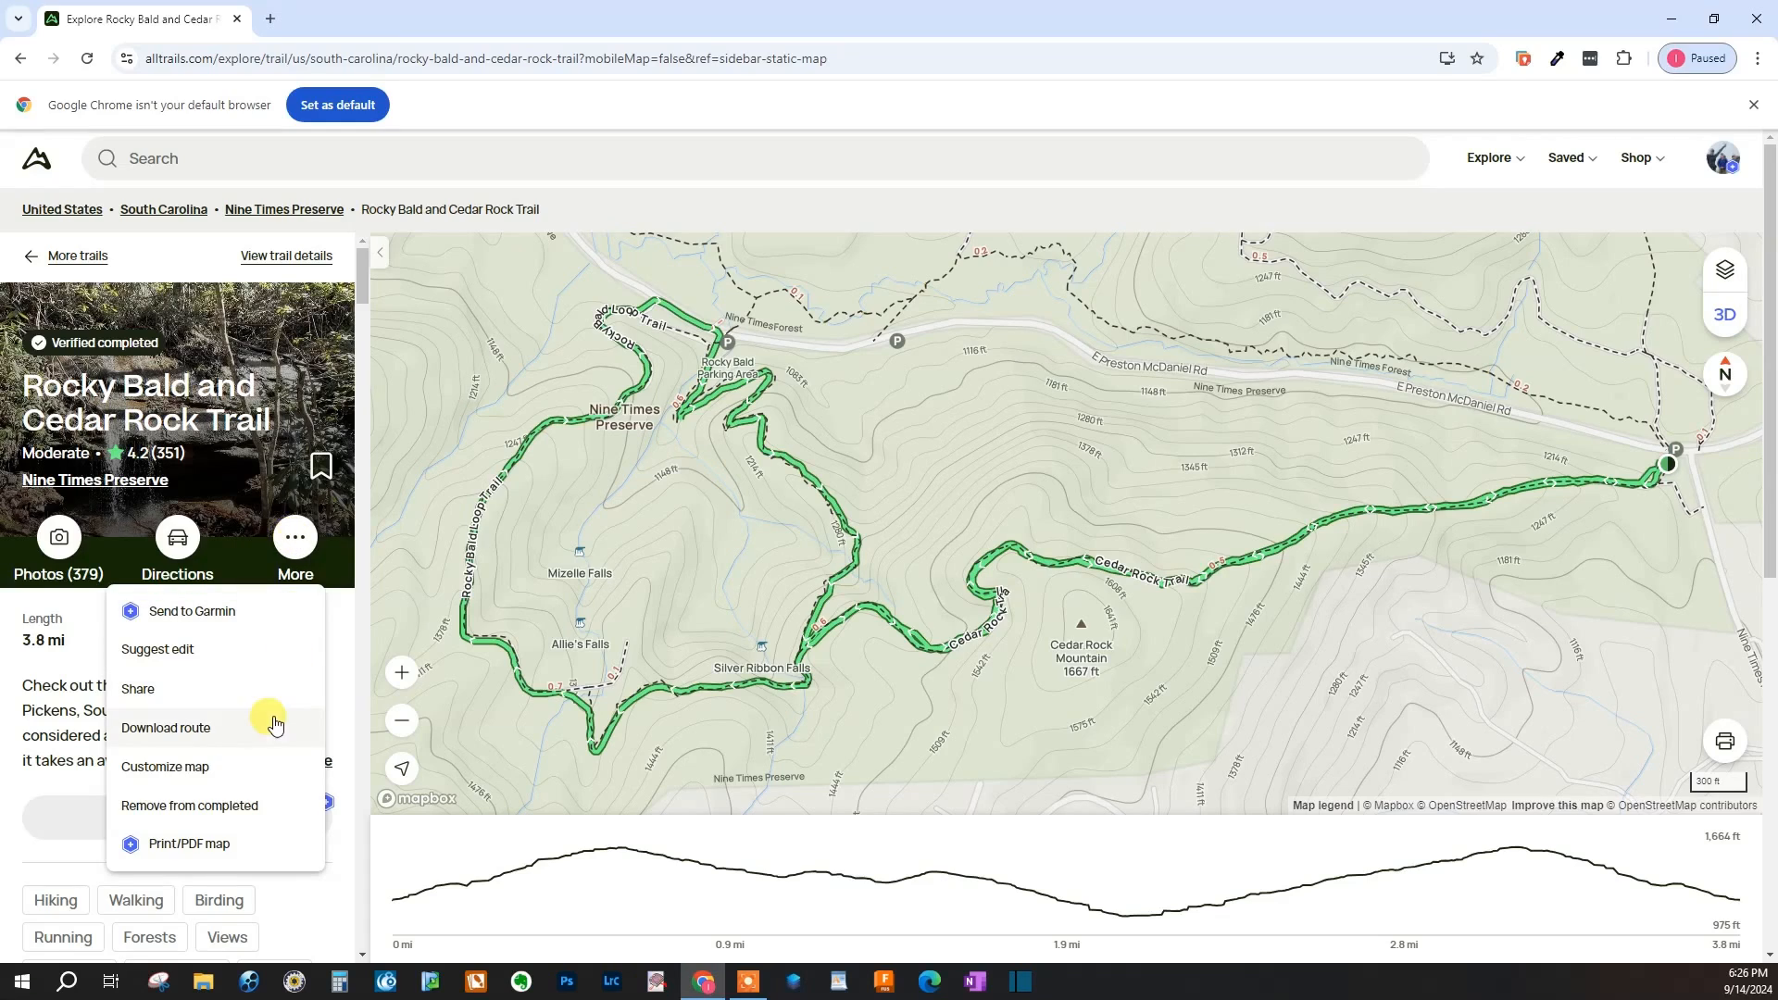
click(186, 768)
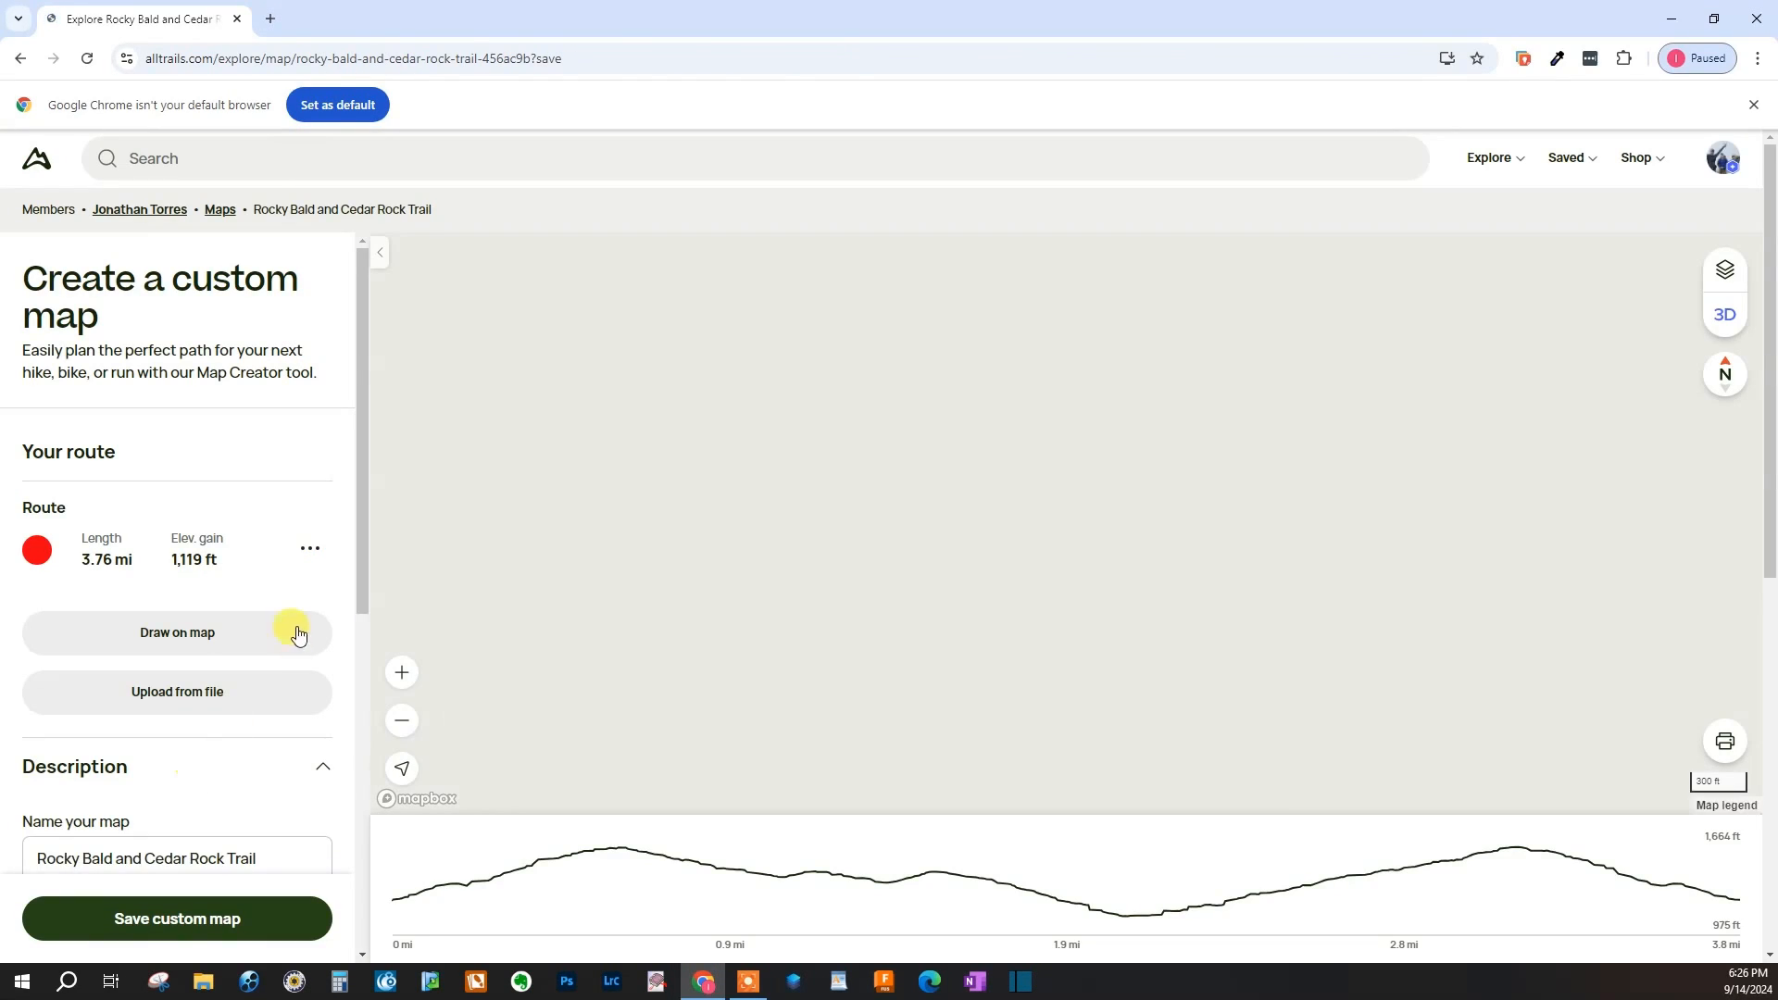
click(309, 552)
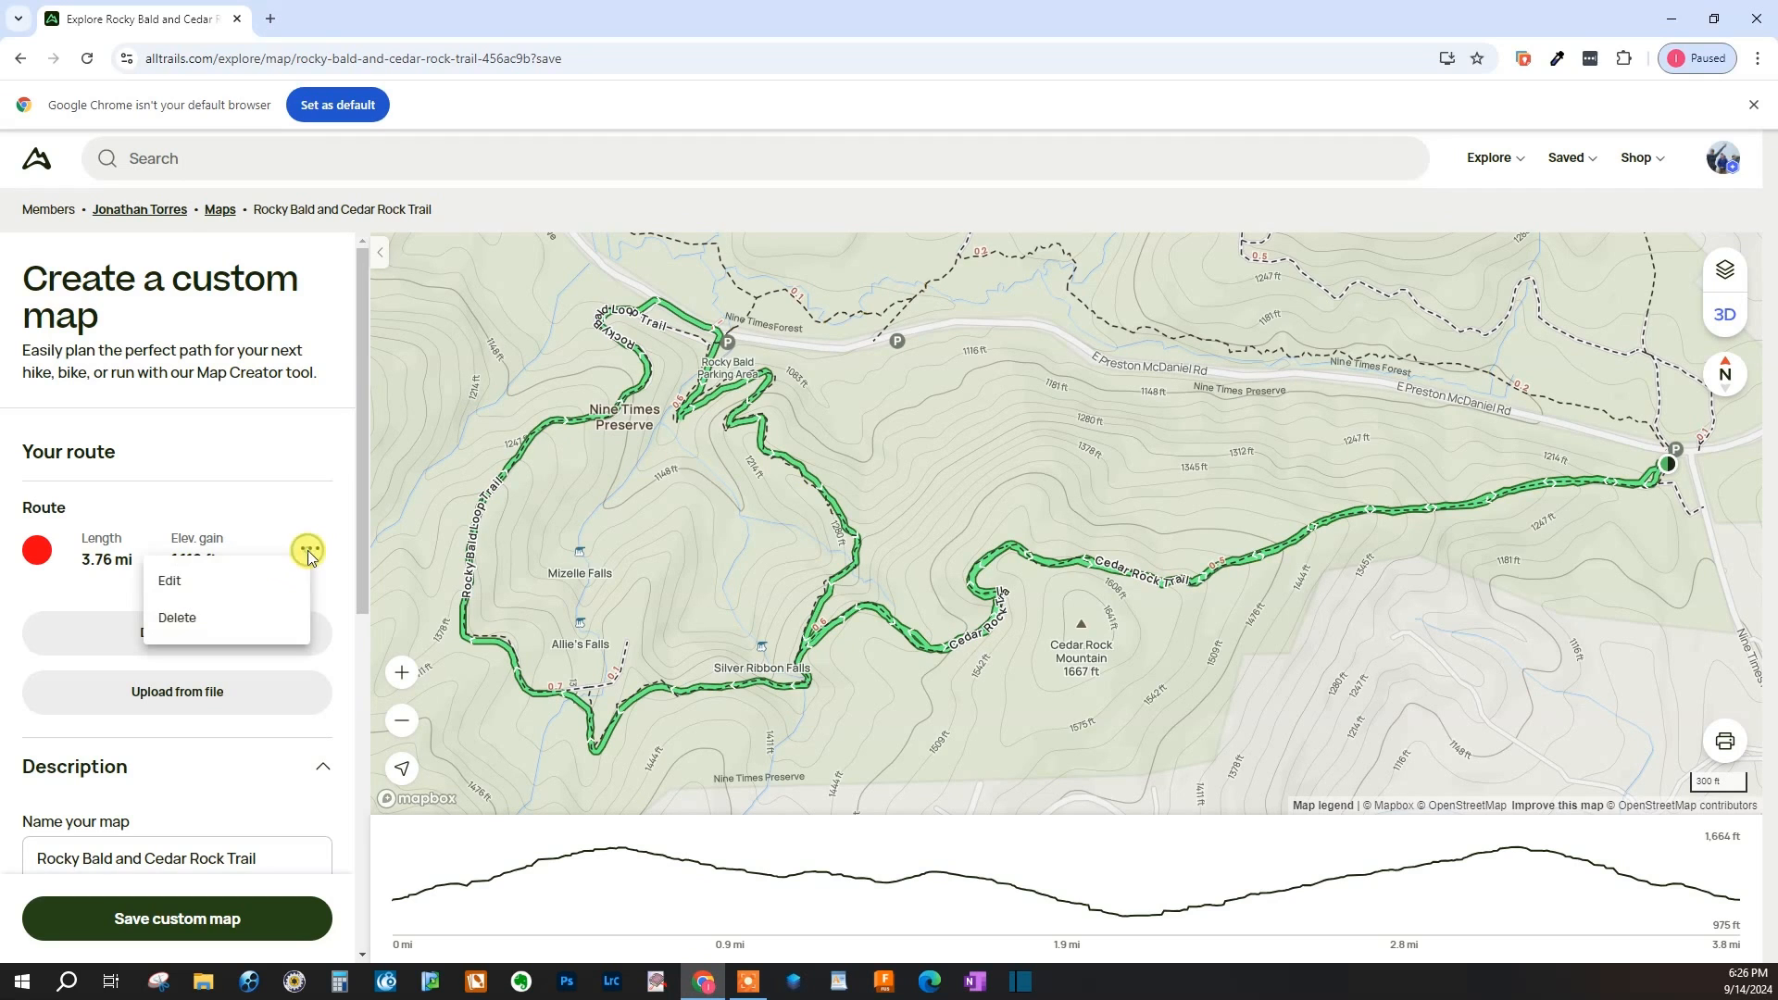
click(186, 623)
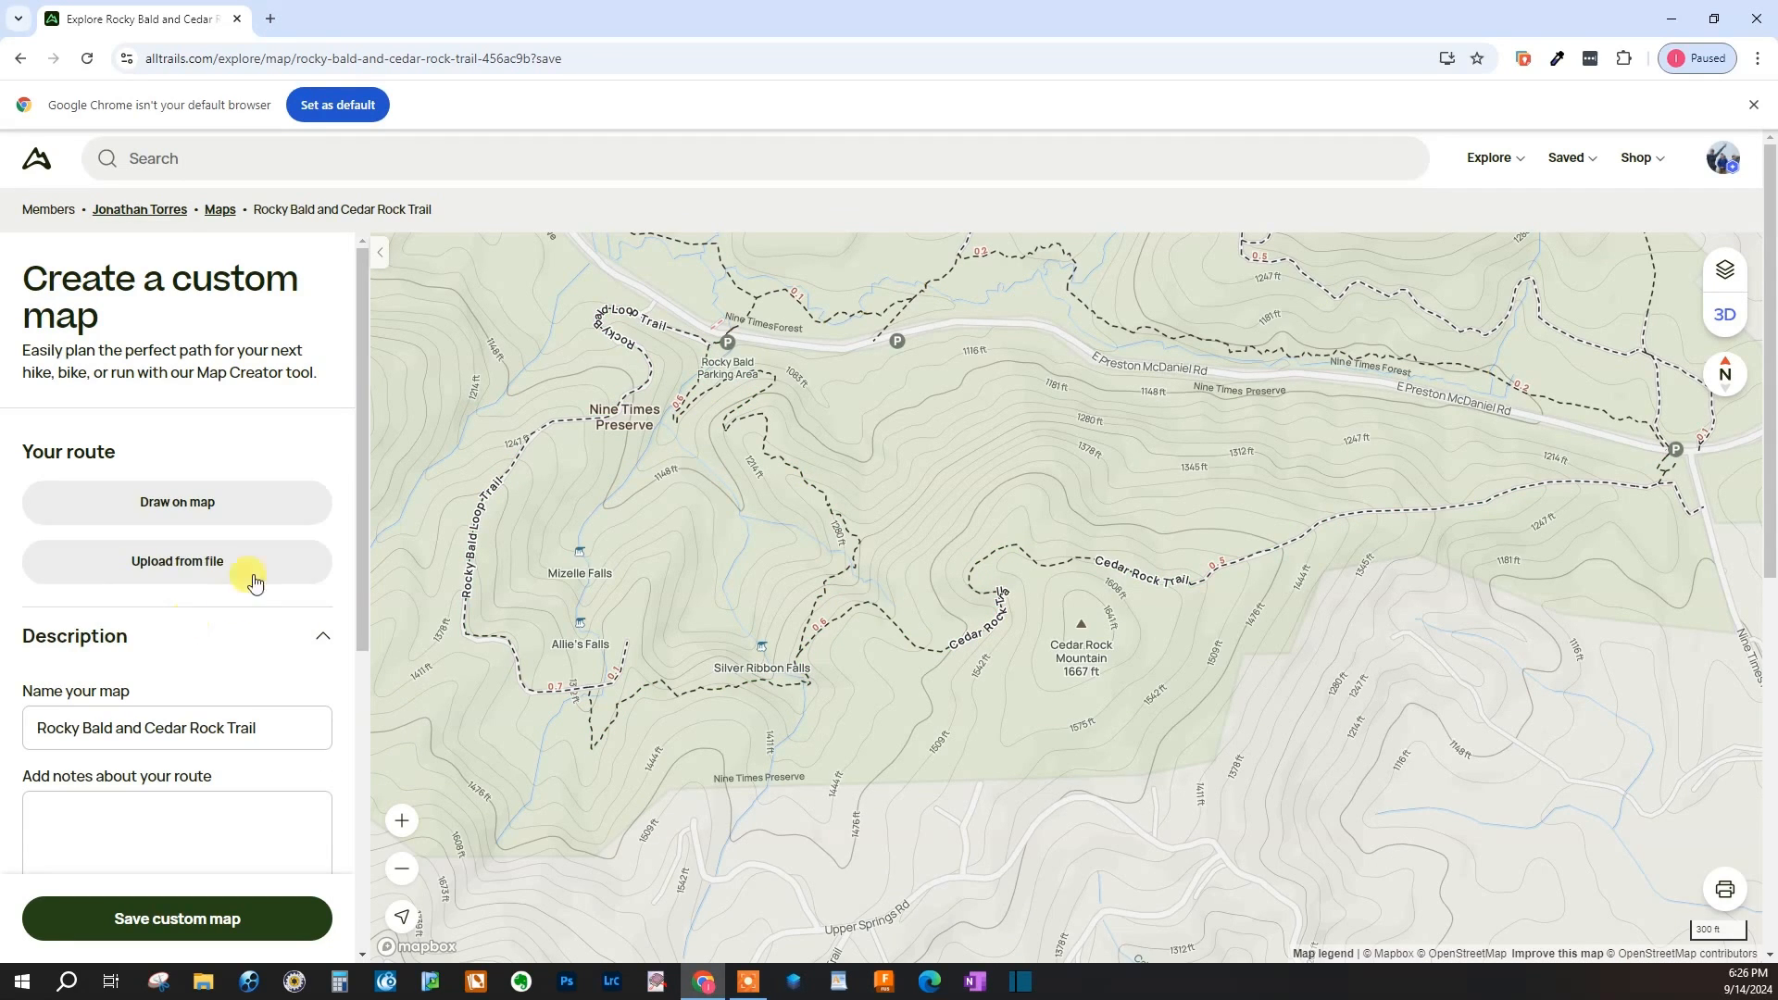
- Draw a new smart-routed hiking route from the eastern parking lot along Cedar Rock Trail to the loop junction near Silver Ribbon Falls
click(198, 505)
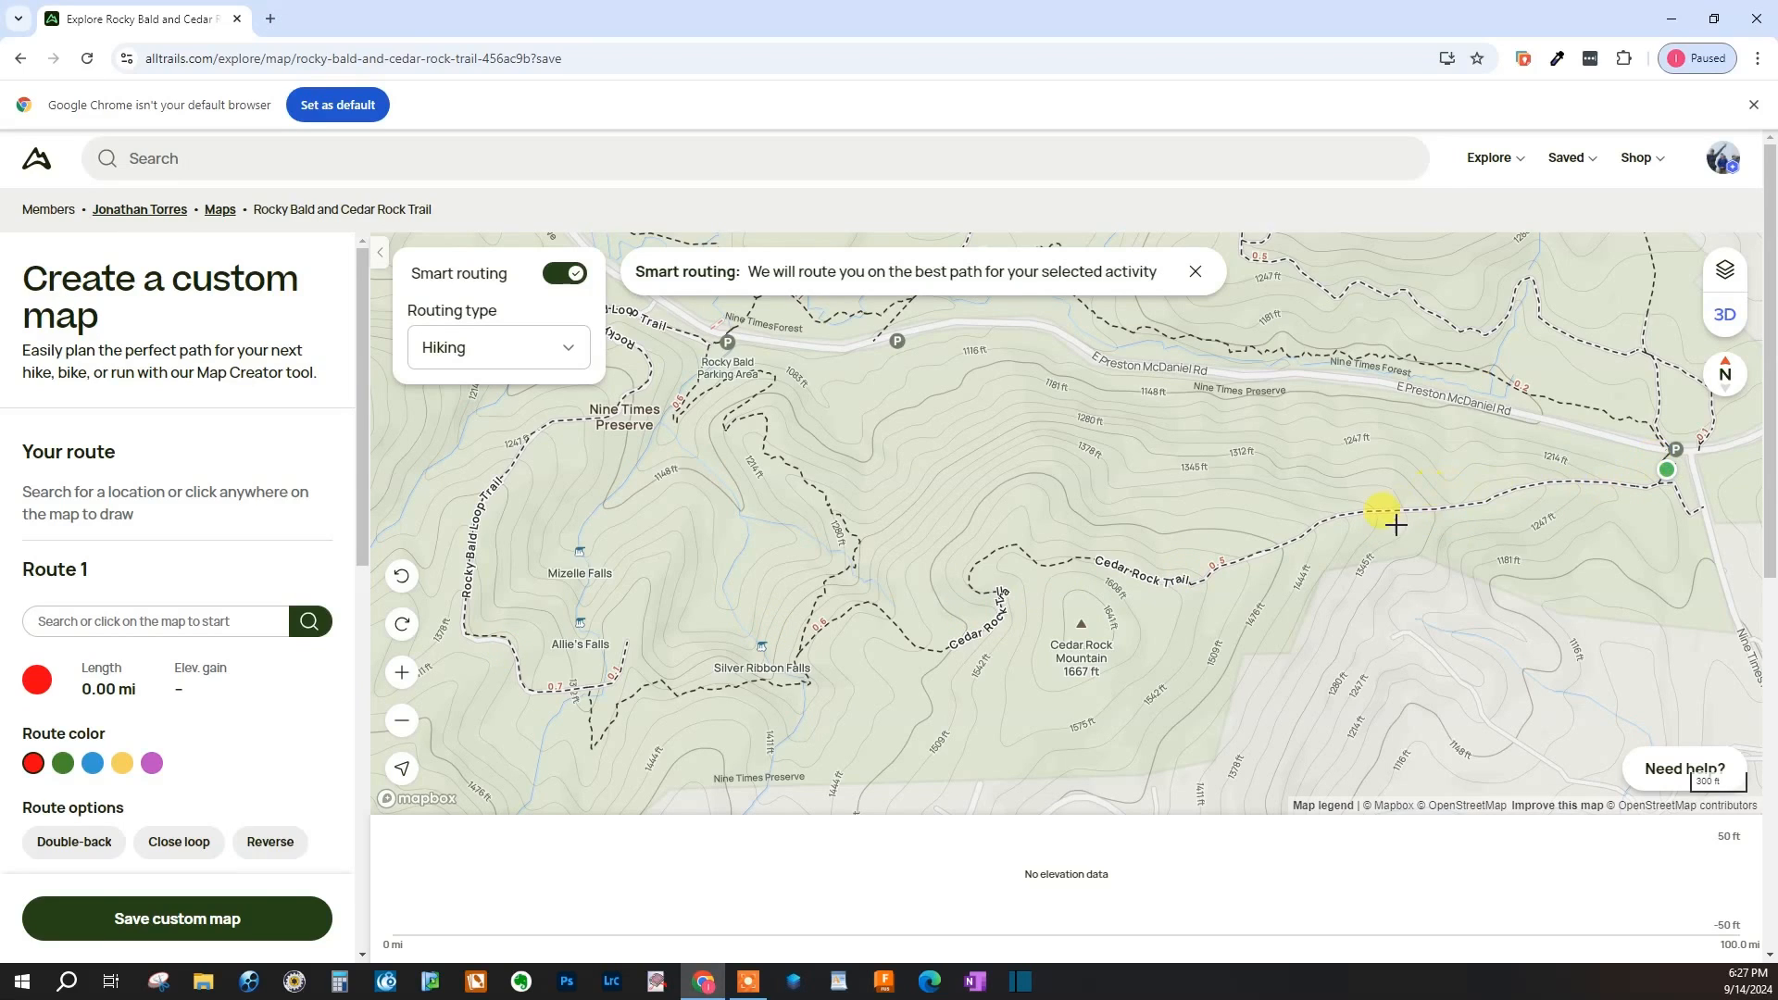
click(1284, 543)
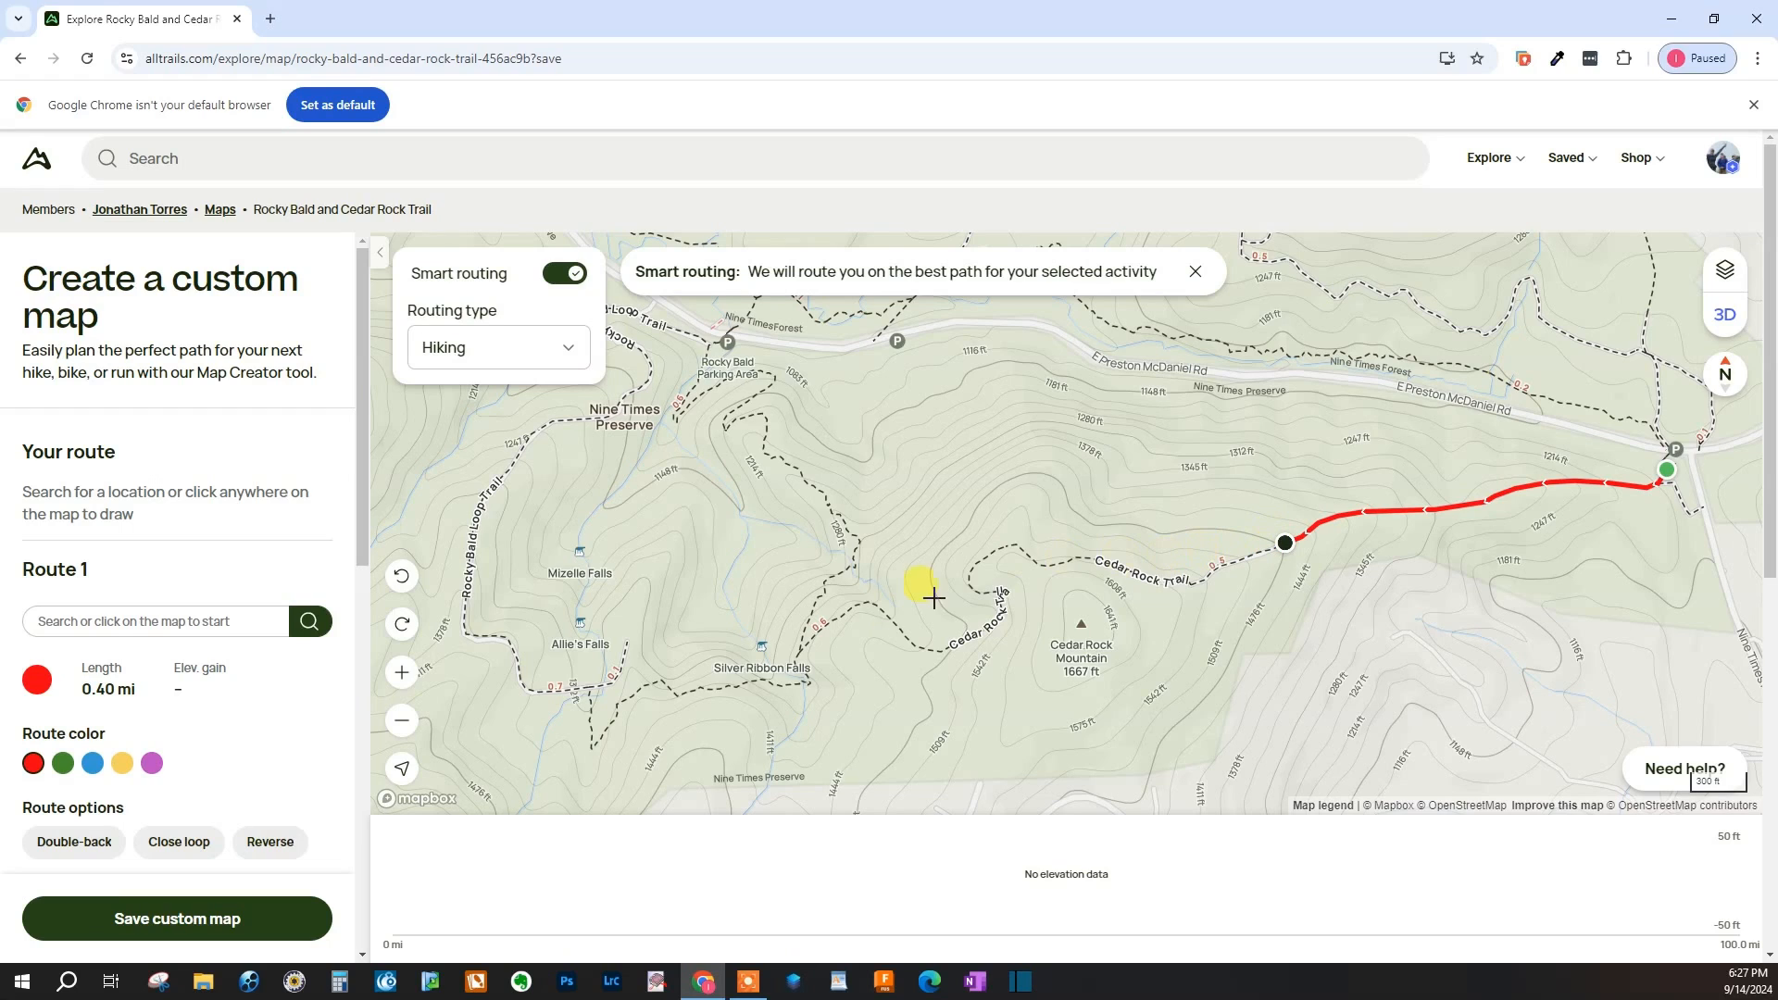
click(908, 641)
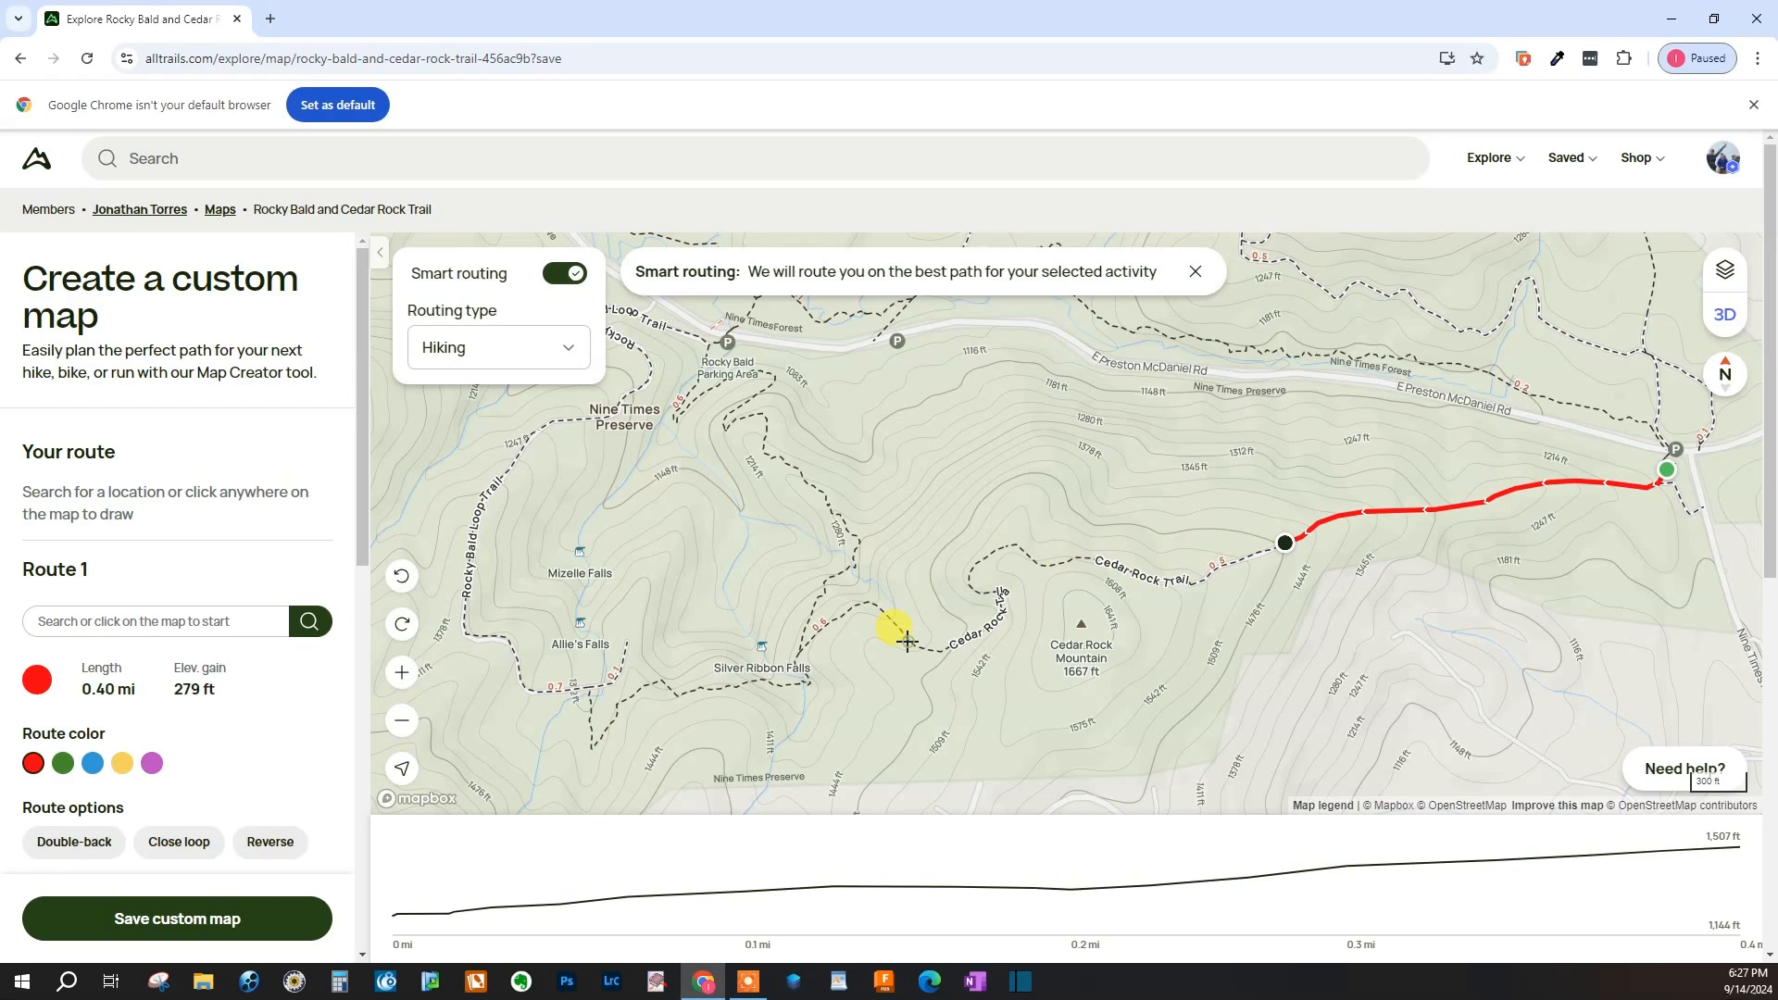
click(796, 651)
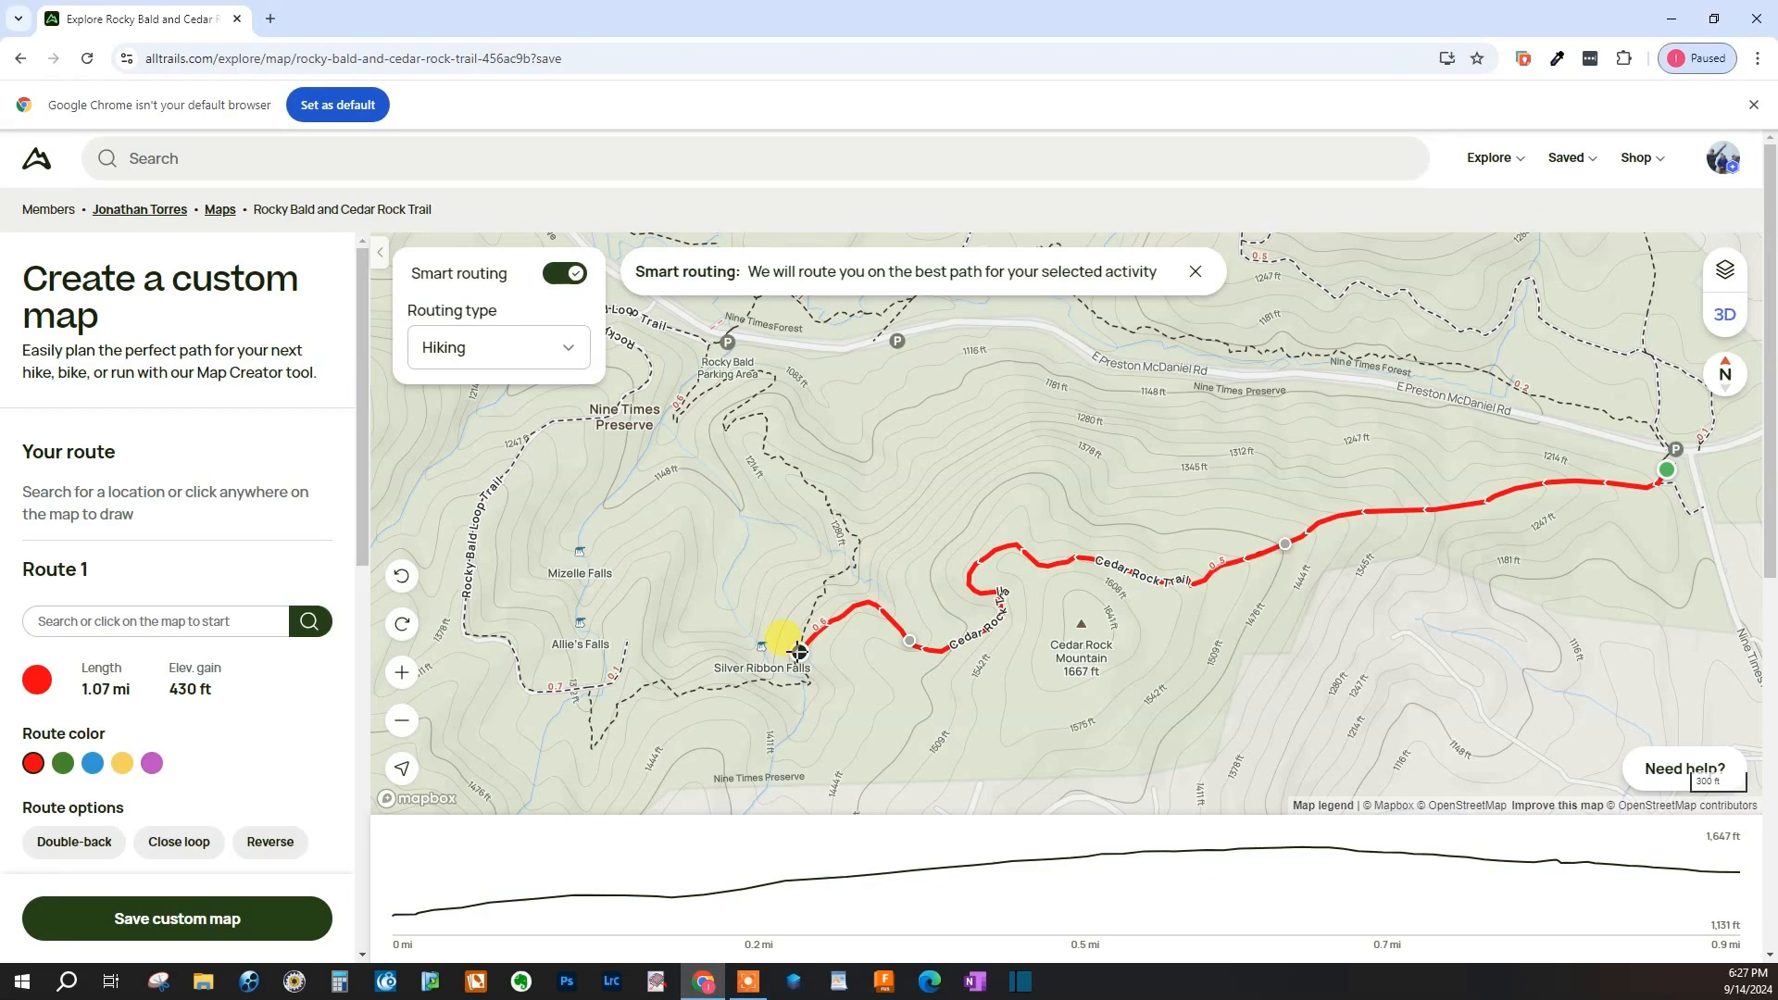
- Extend the route north along the eastern side of the loop to the Rocky Bald Parking Area
click(840, 569)
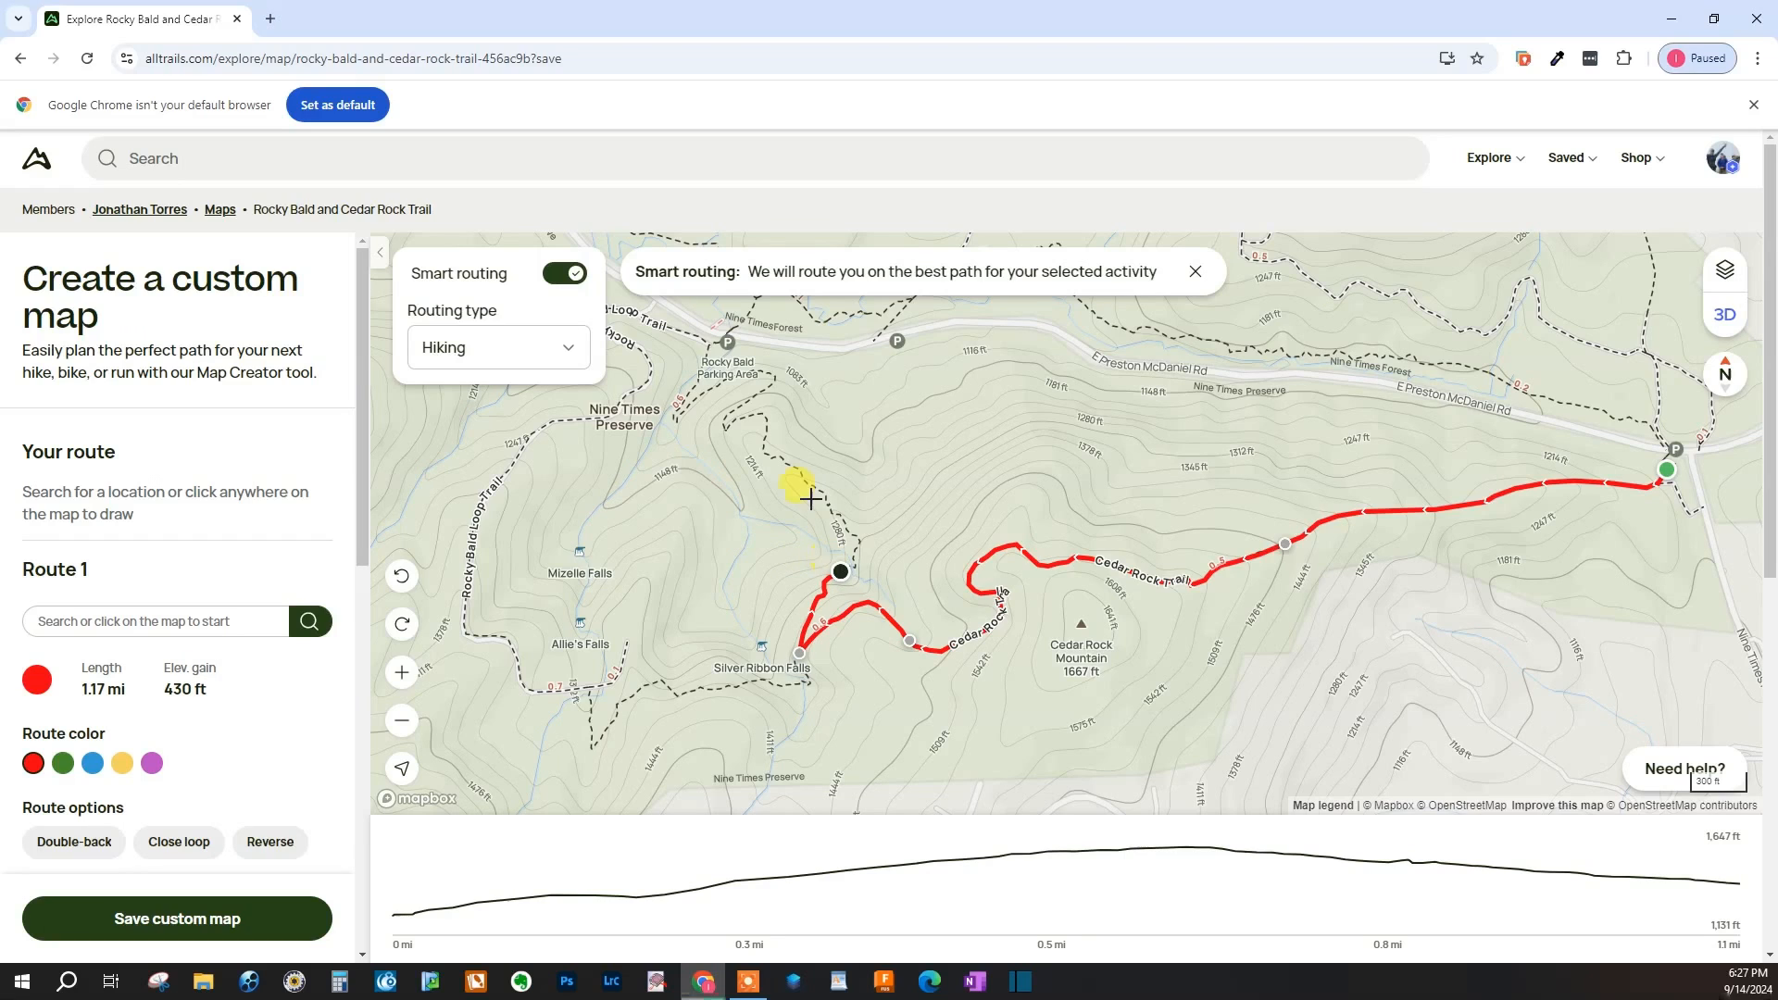
click(777, 455)
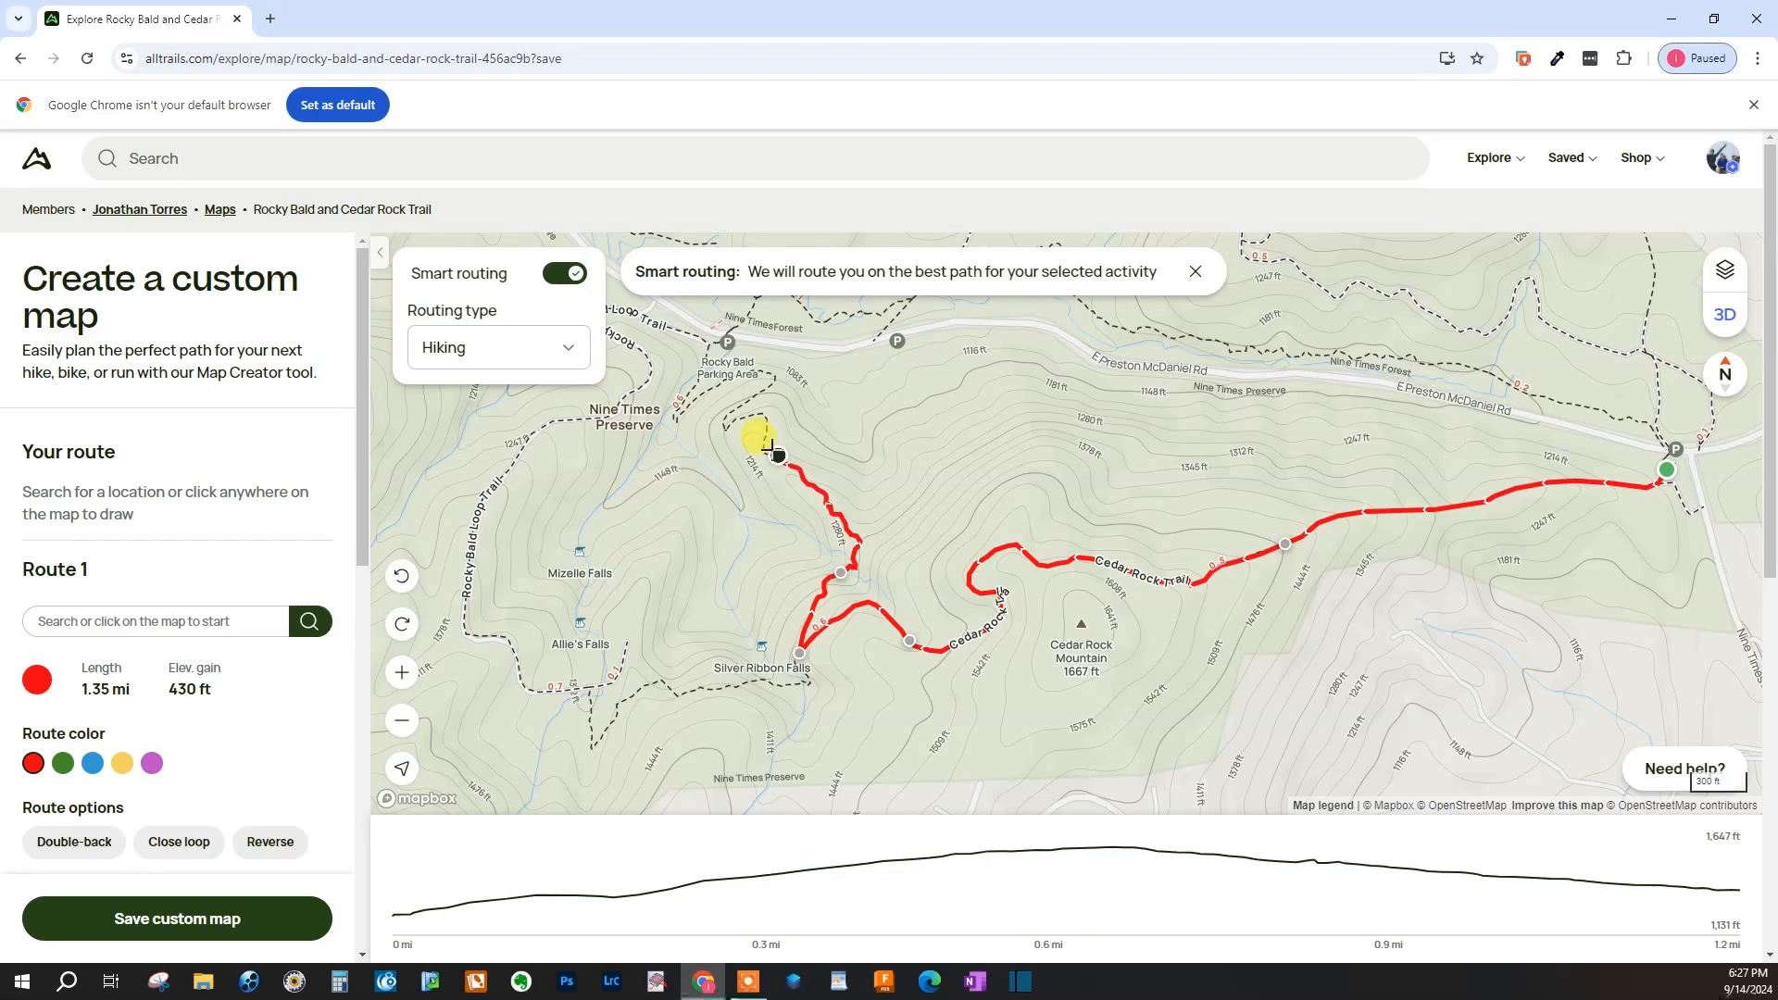
click(743, 401)
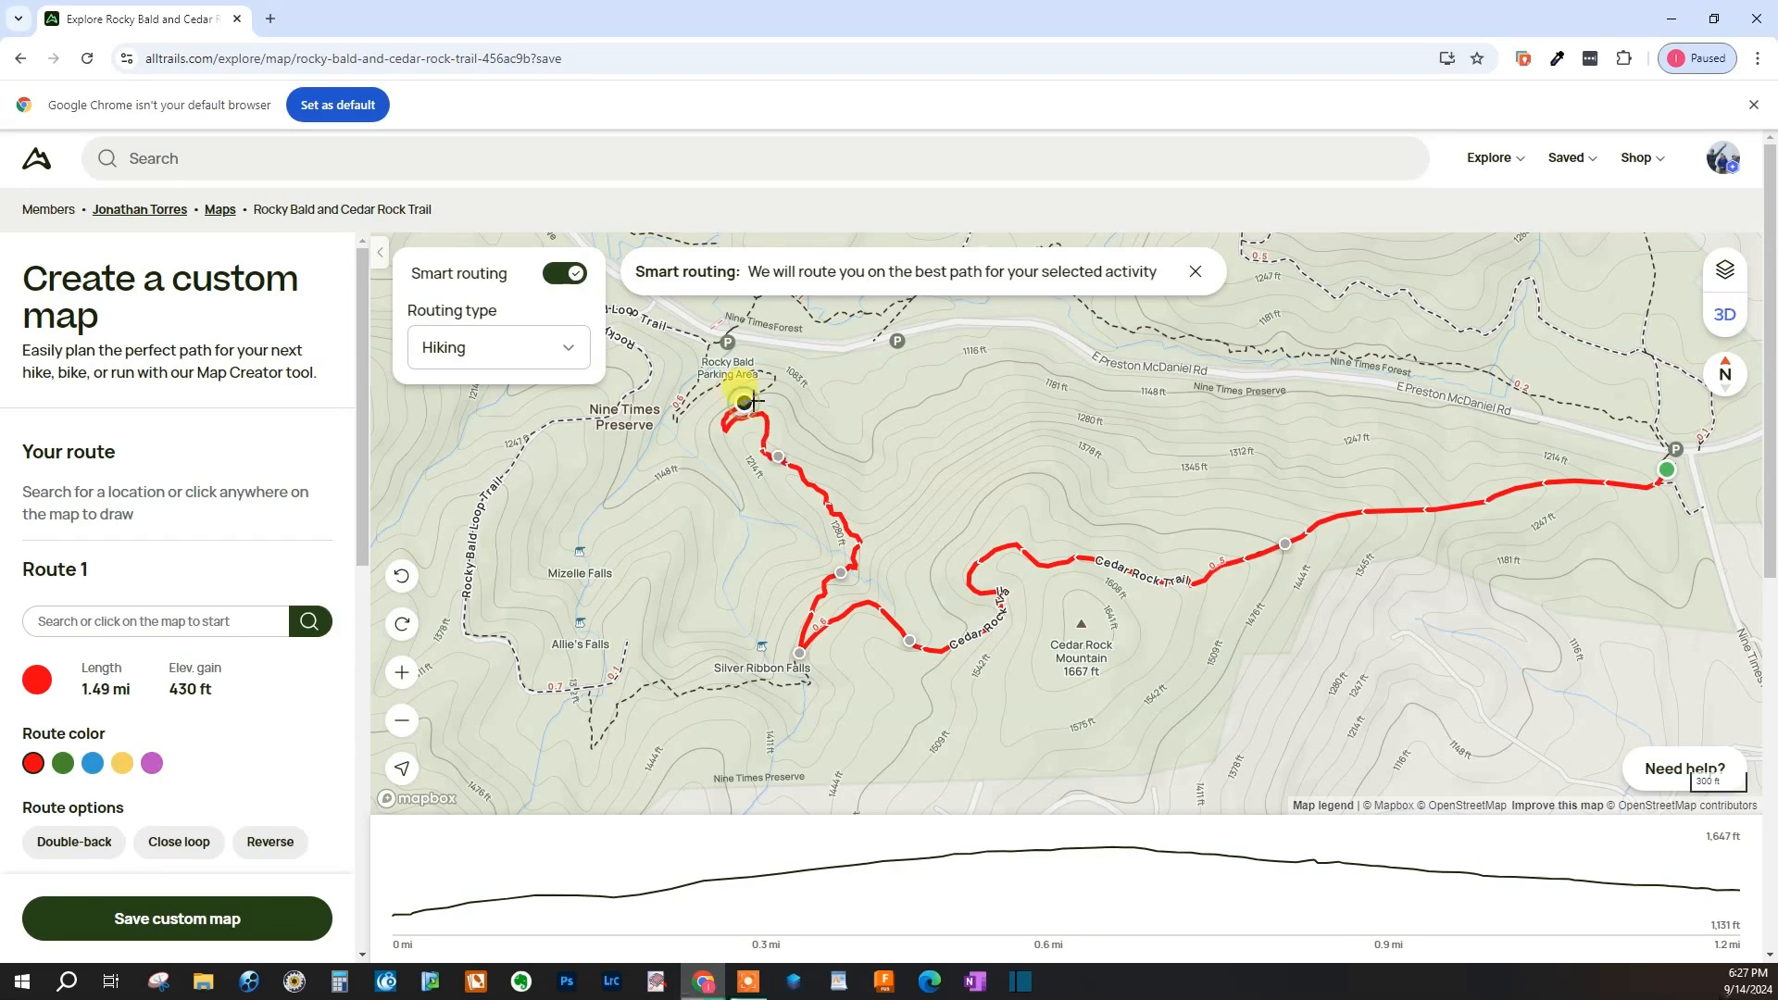
click(678, 418)
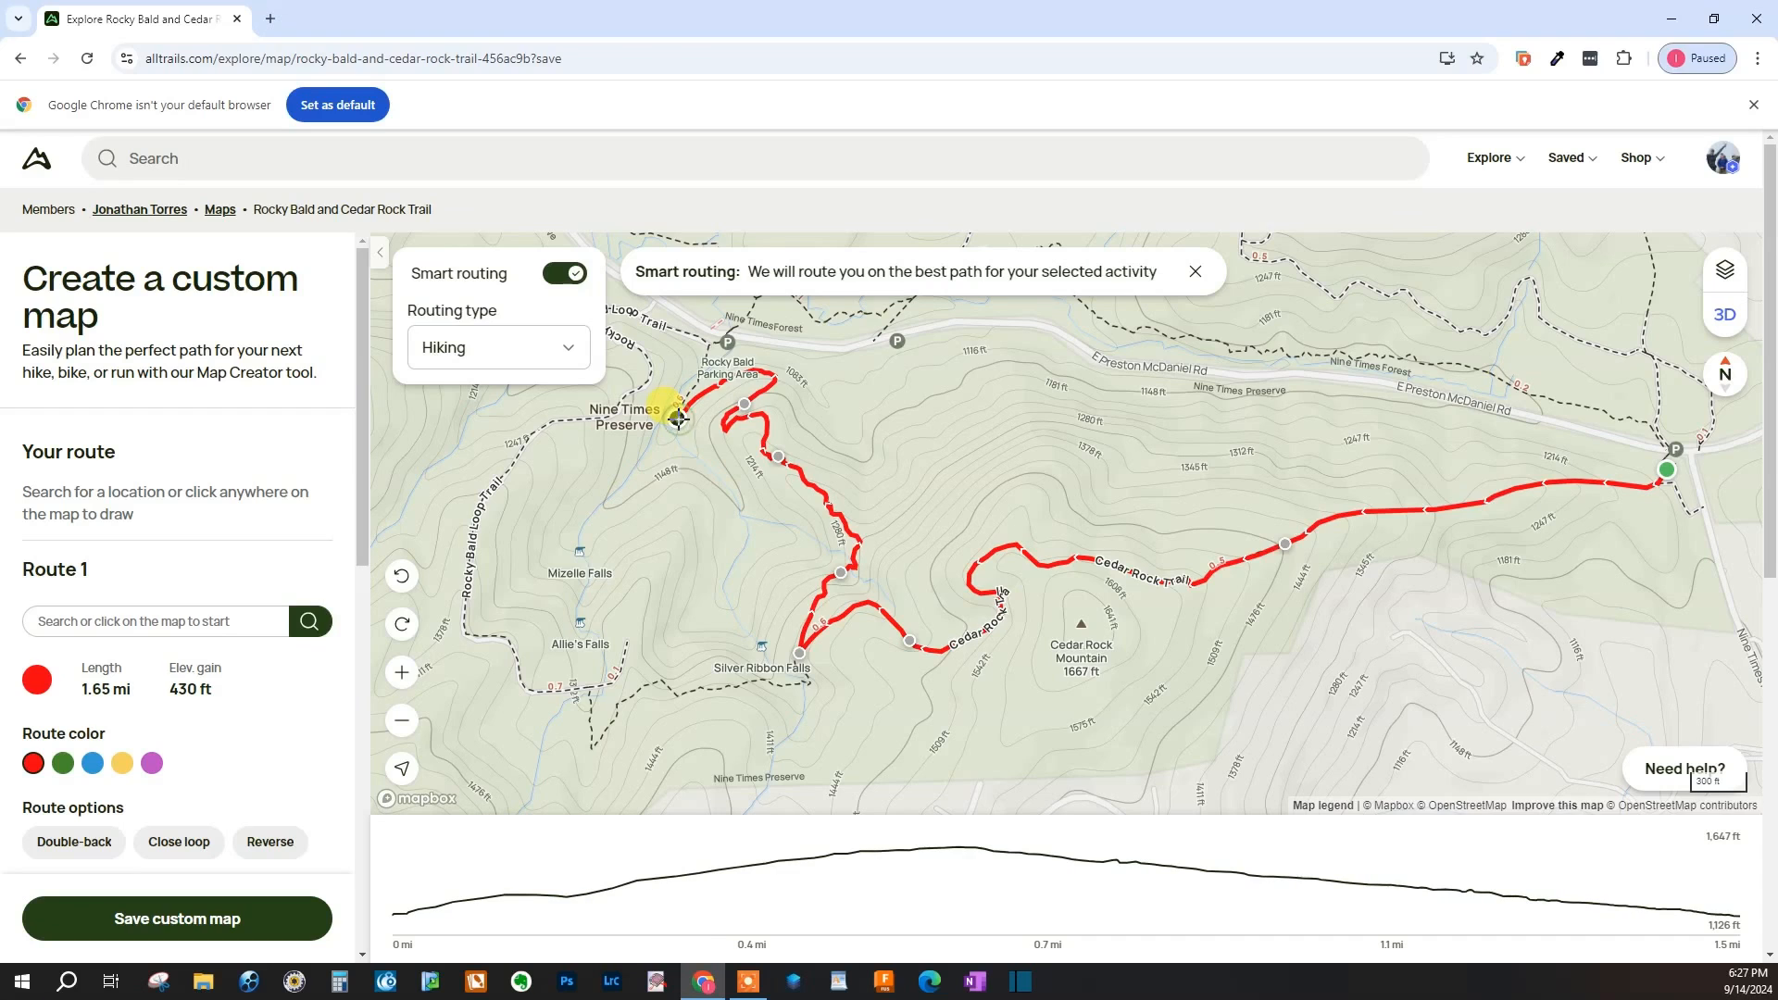
click(708, 343)
- Continue the route from the parking area down the western Rocky Bald Loop Trail, past Allie's Falls to the loop's southern tip
drag(652, 343, 823, 404)
click(816, 445)
click(646, 579)
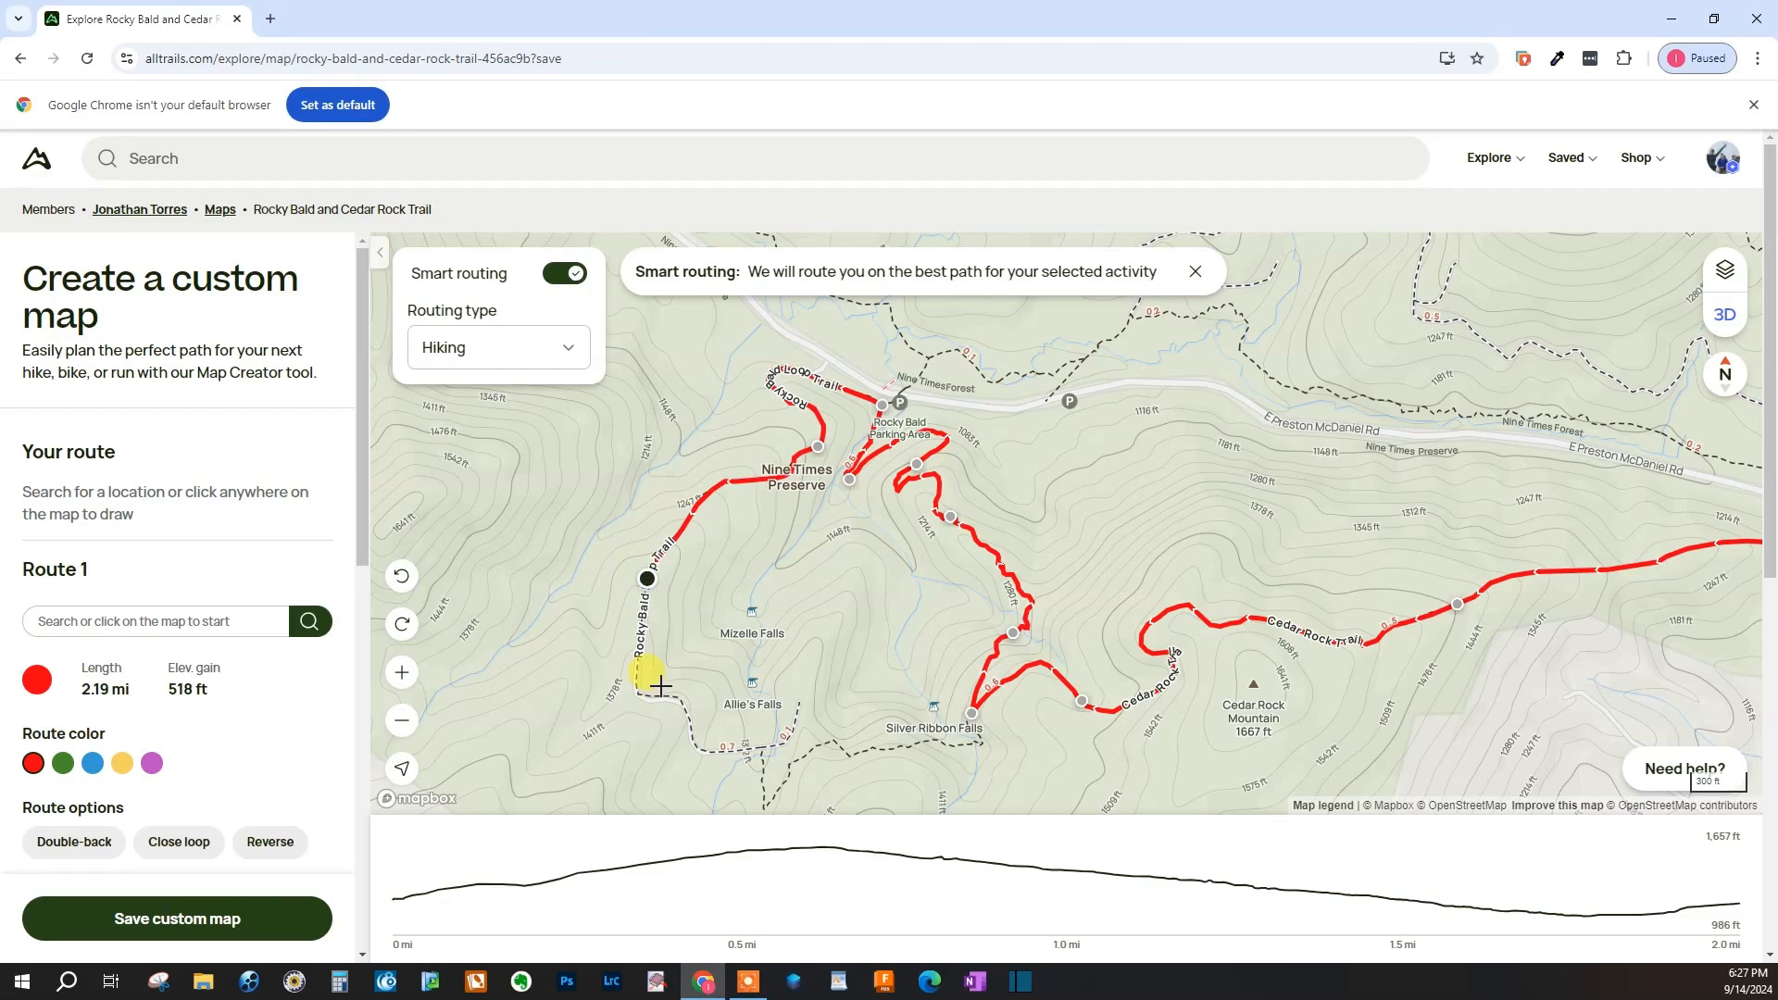
click(678, 701)
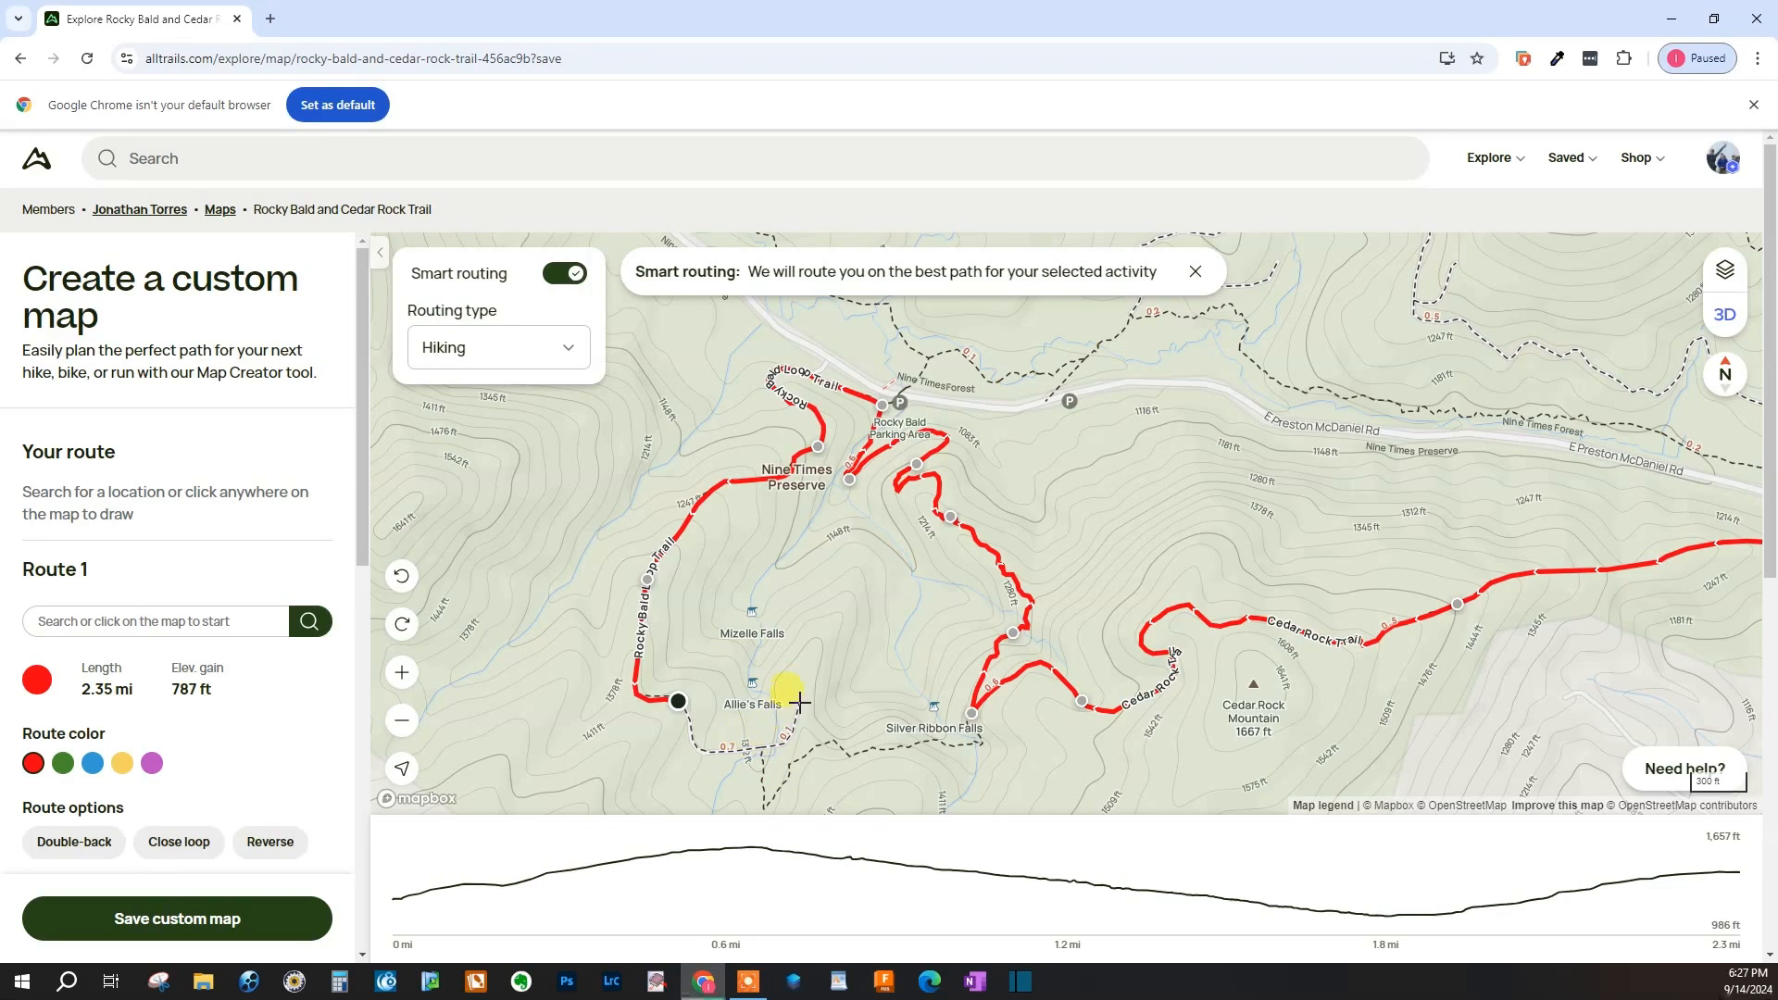
click(761, 746)
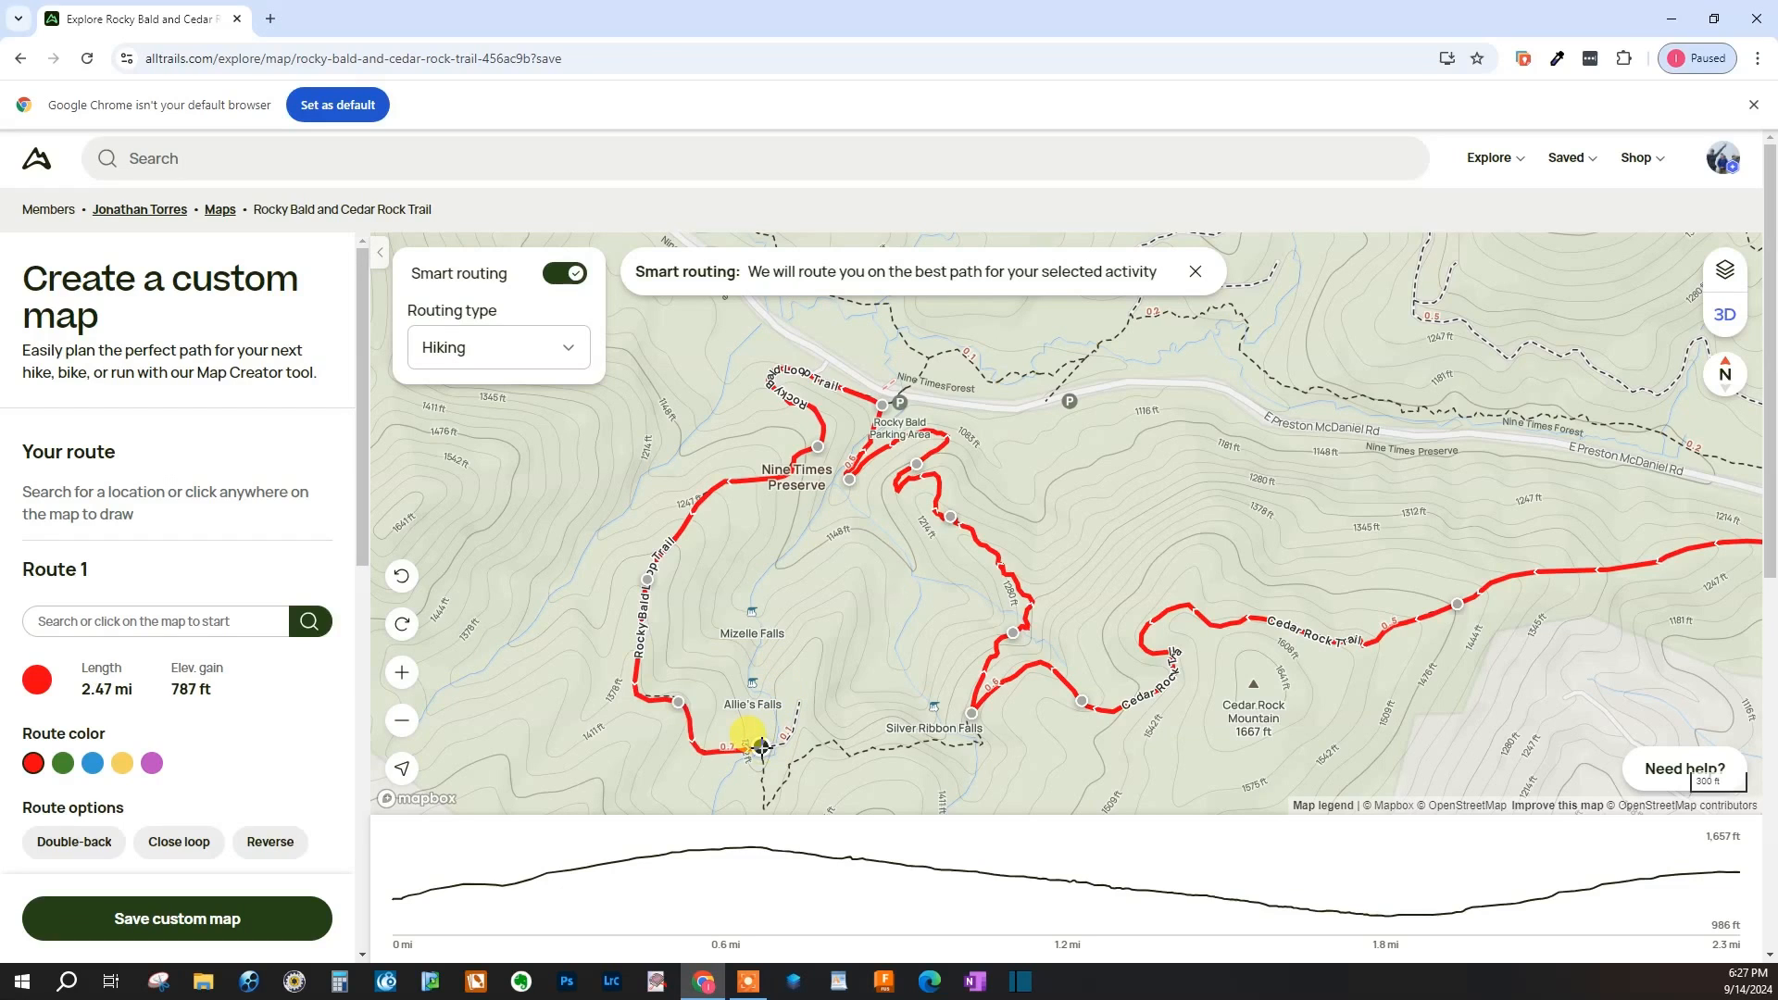
click(771, 798)
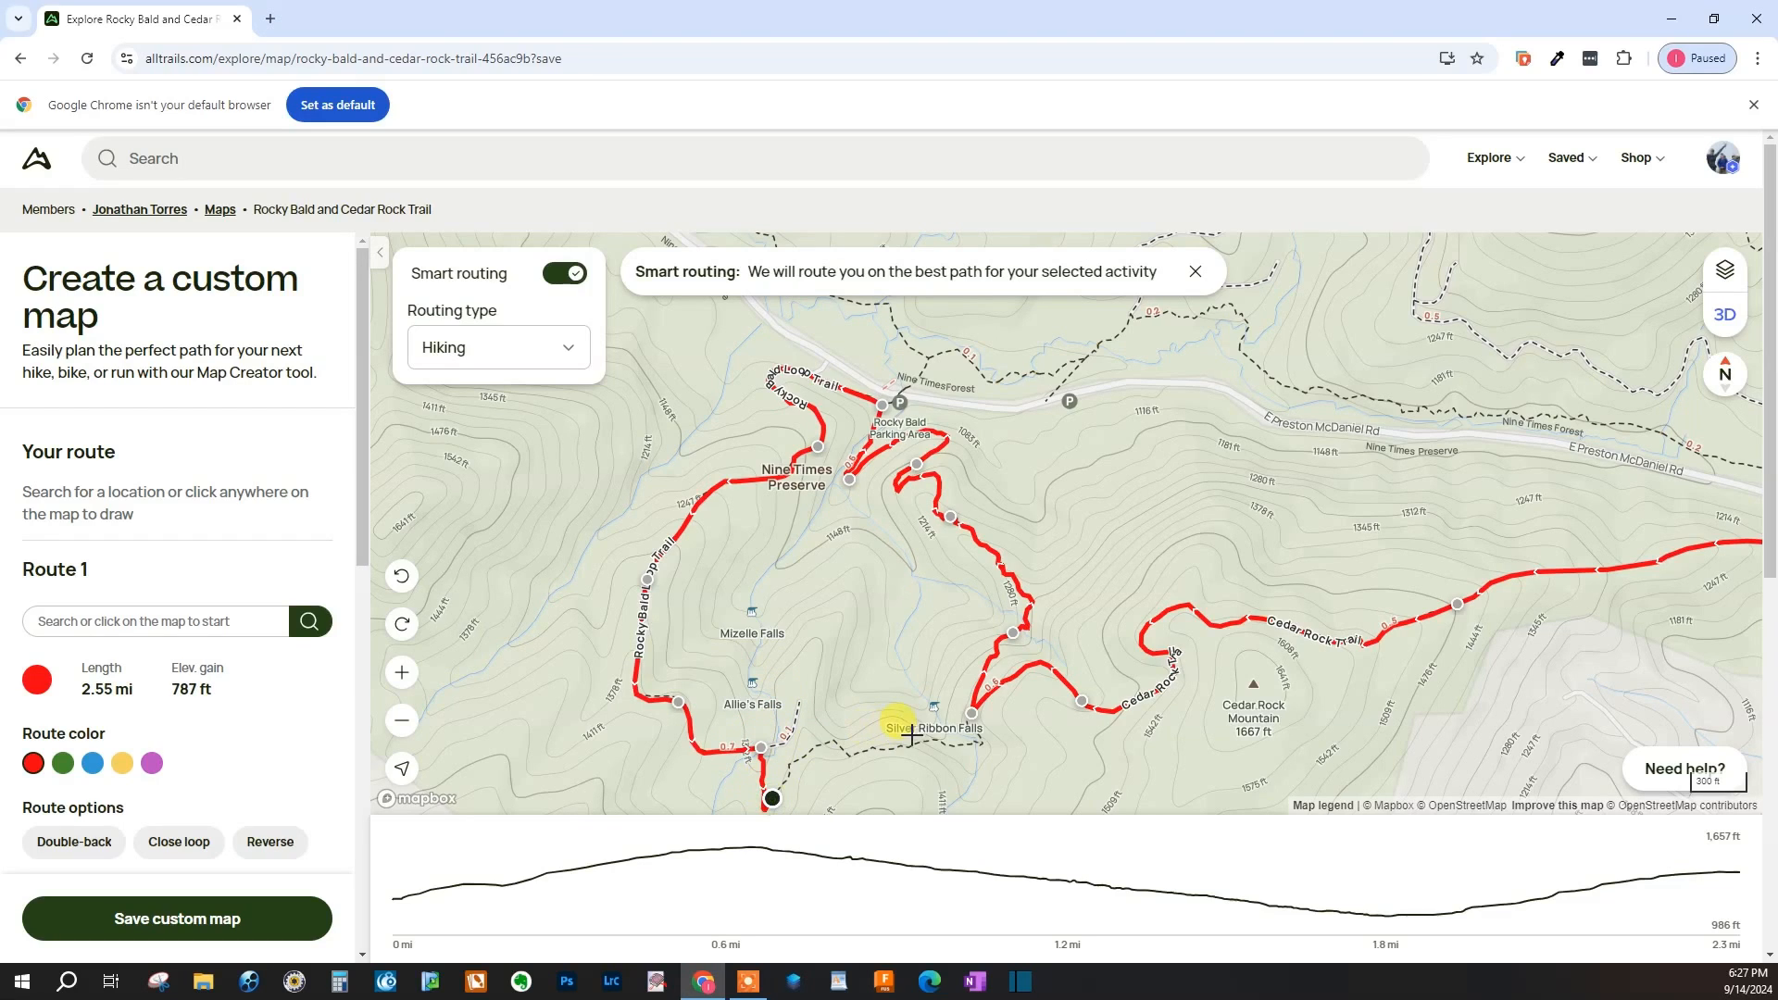
- Extend the route east past Silver Ribbon Falls and back to the Cedar Rock Trail junction, completing the loop
click(964, 744)
scroll(968, 741, up, 5)
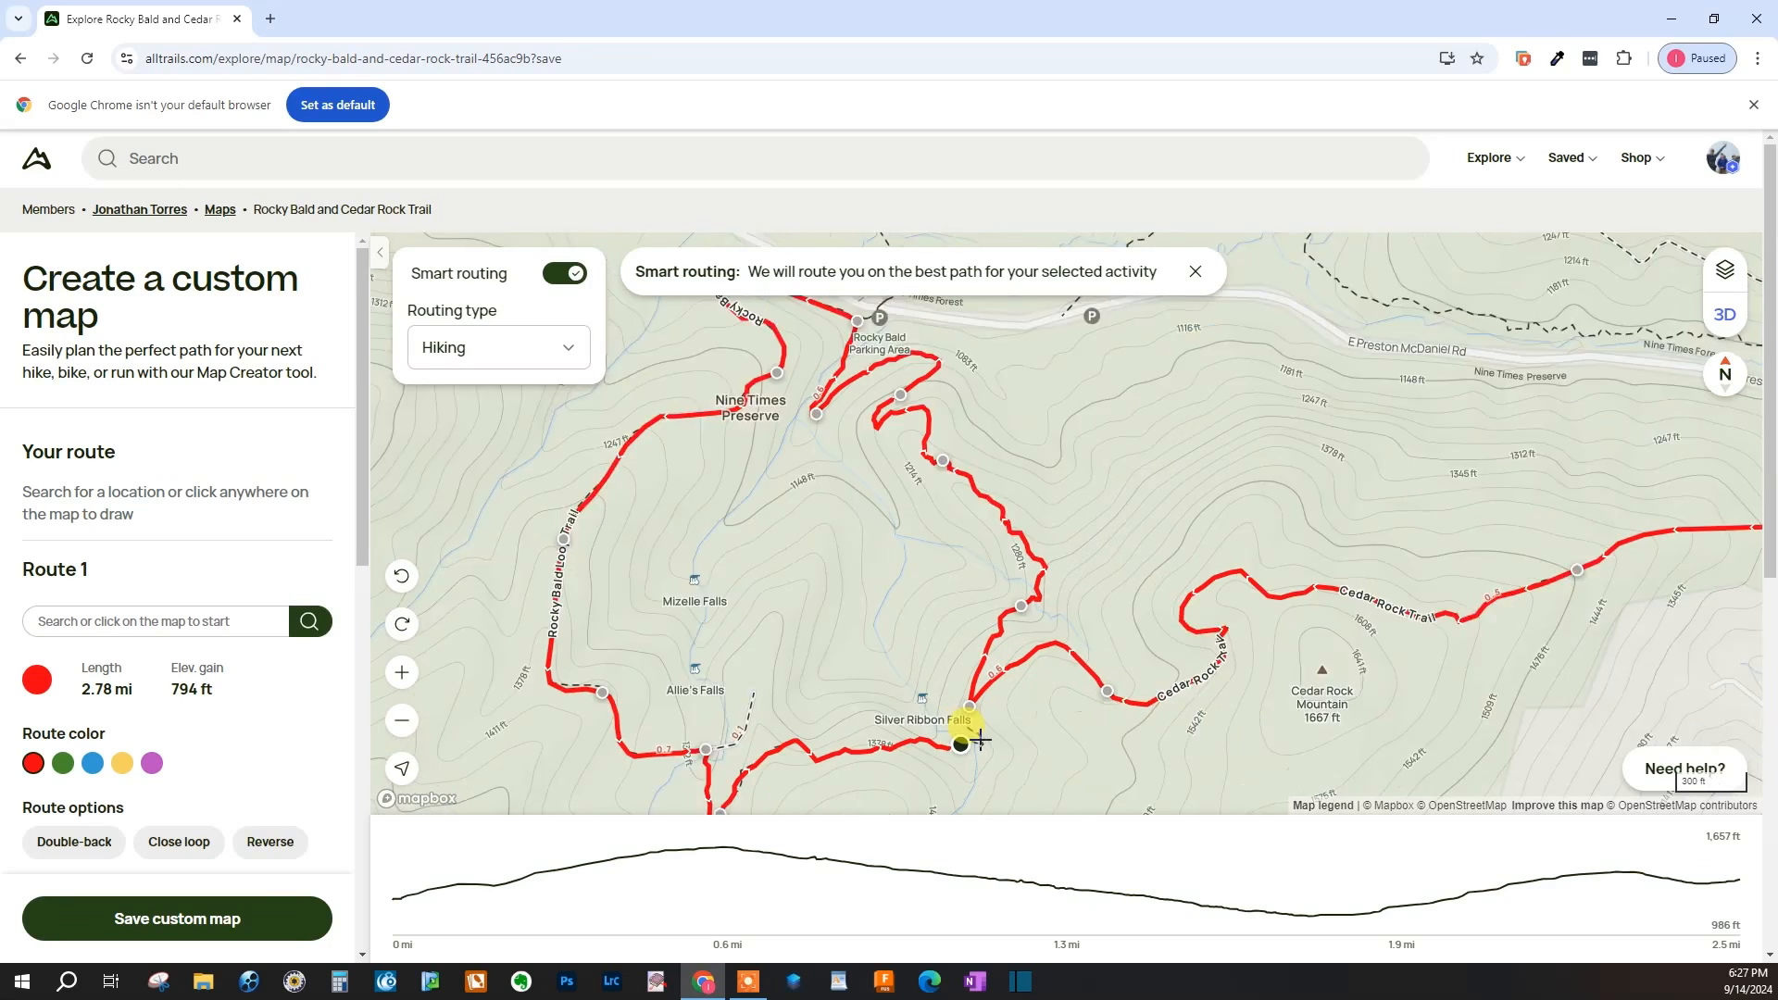
scroll(974, 737, up, 3)
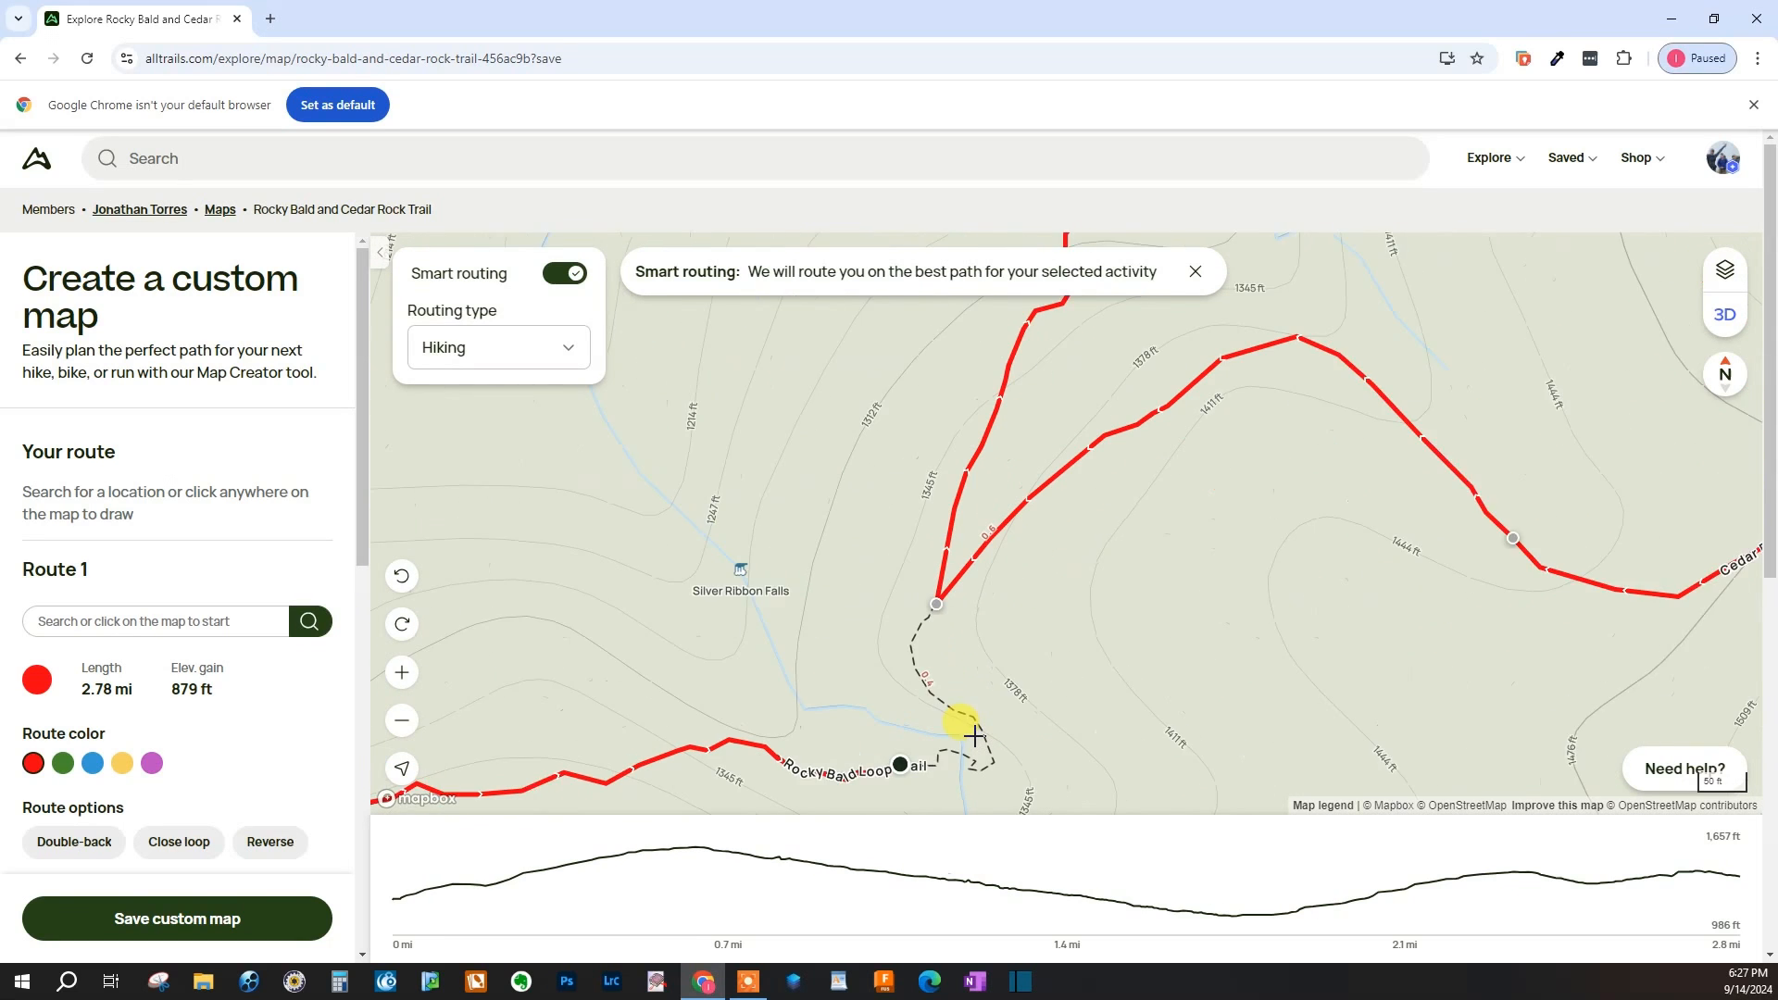
click(903, 633)
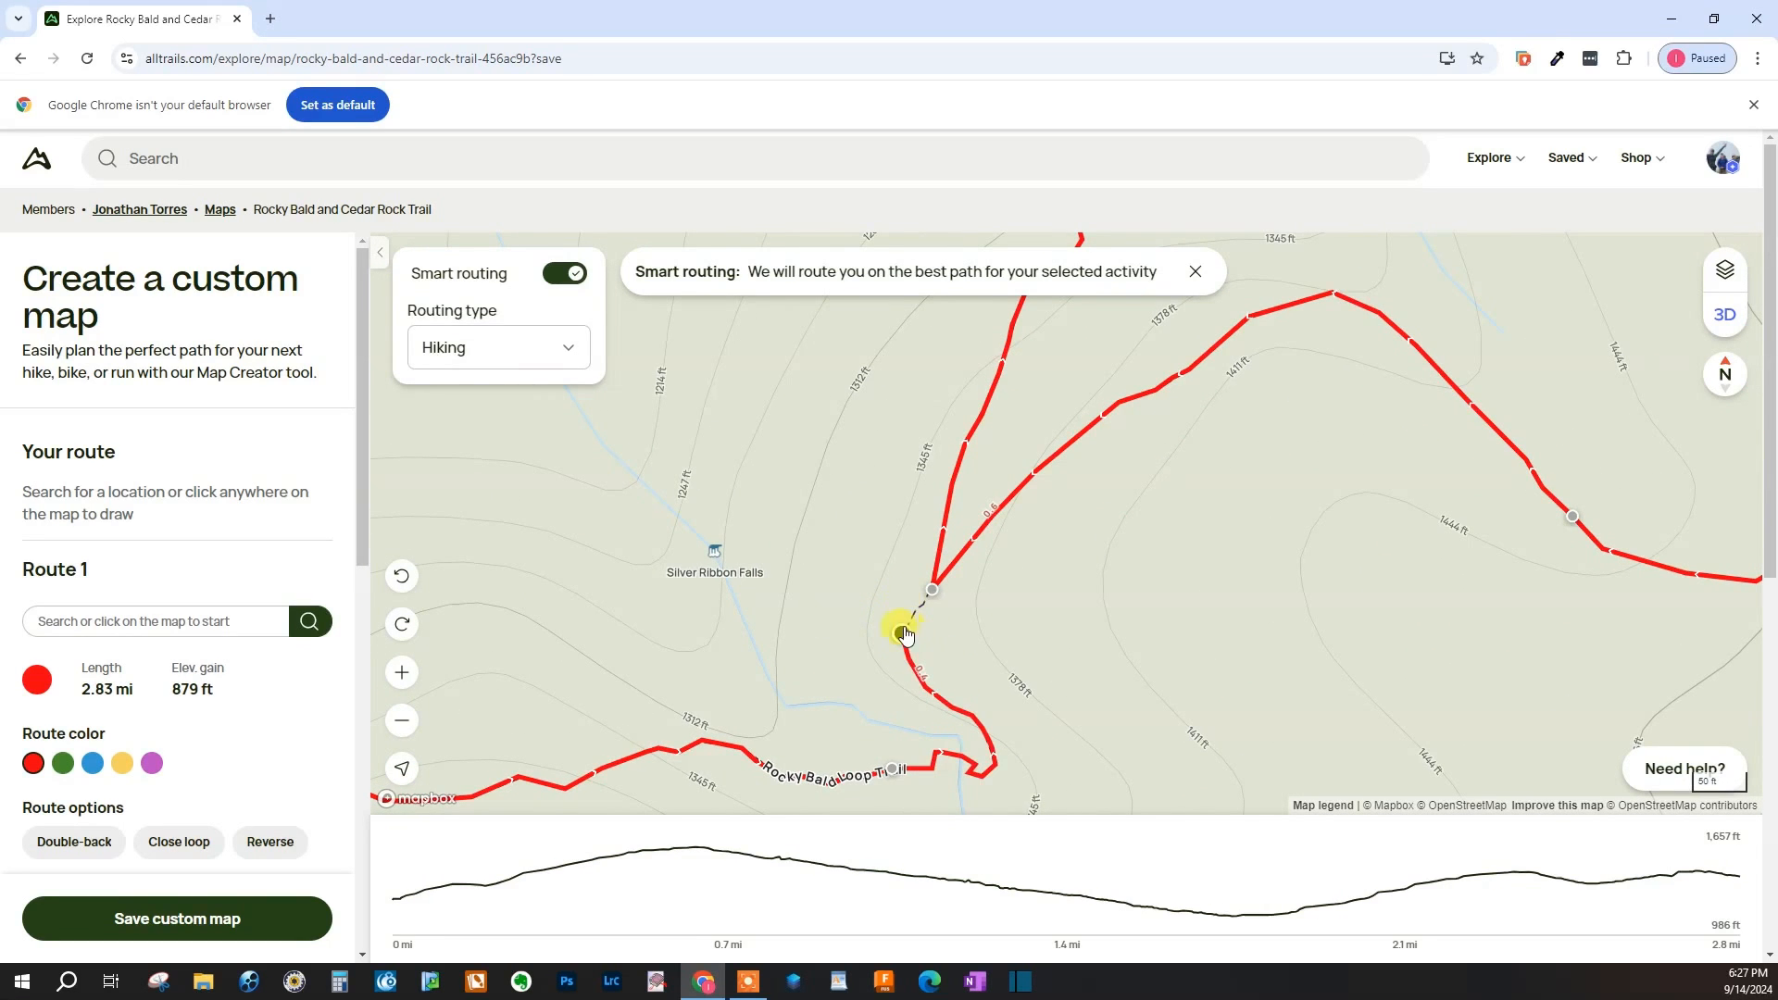
click(929, 594)
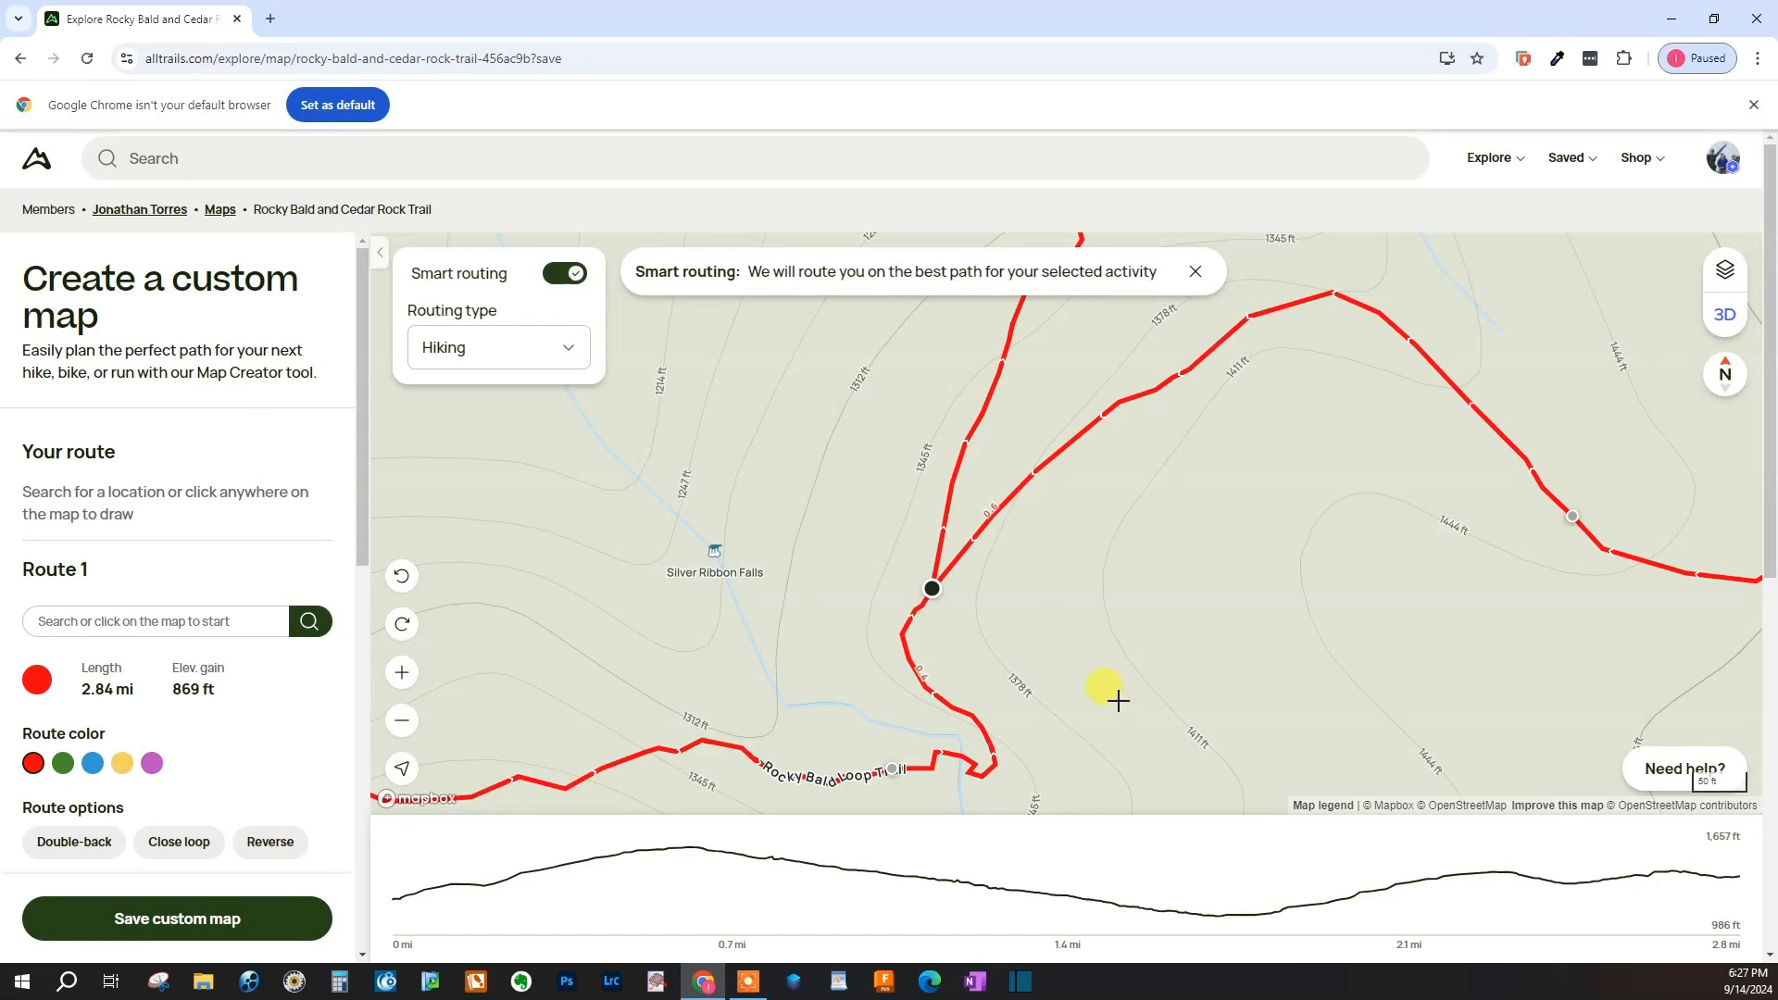
- Save the drawn trail and loop as Route 1
scroll(1117, 700, down, 5)
scroll(1122, 690, down, 5)
drag(1107, 709, 969, 722)
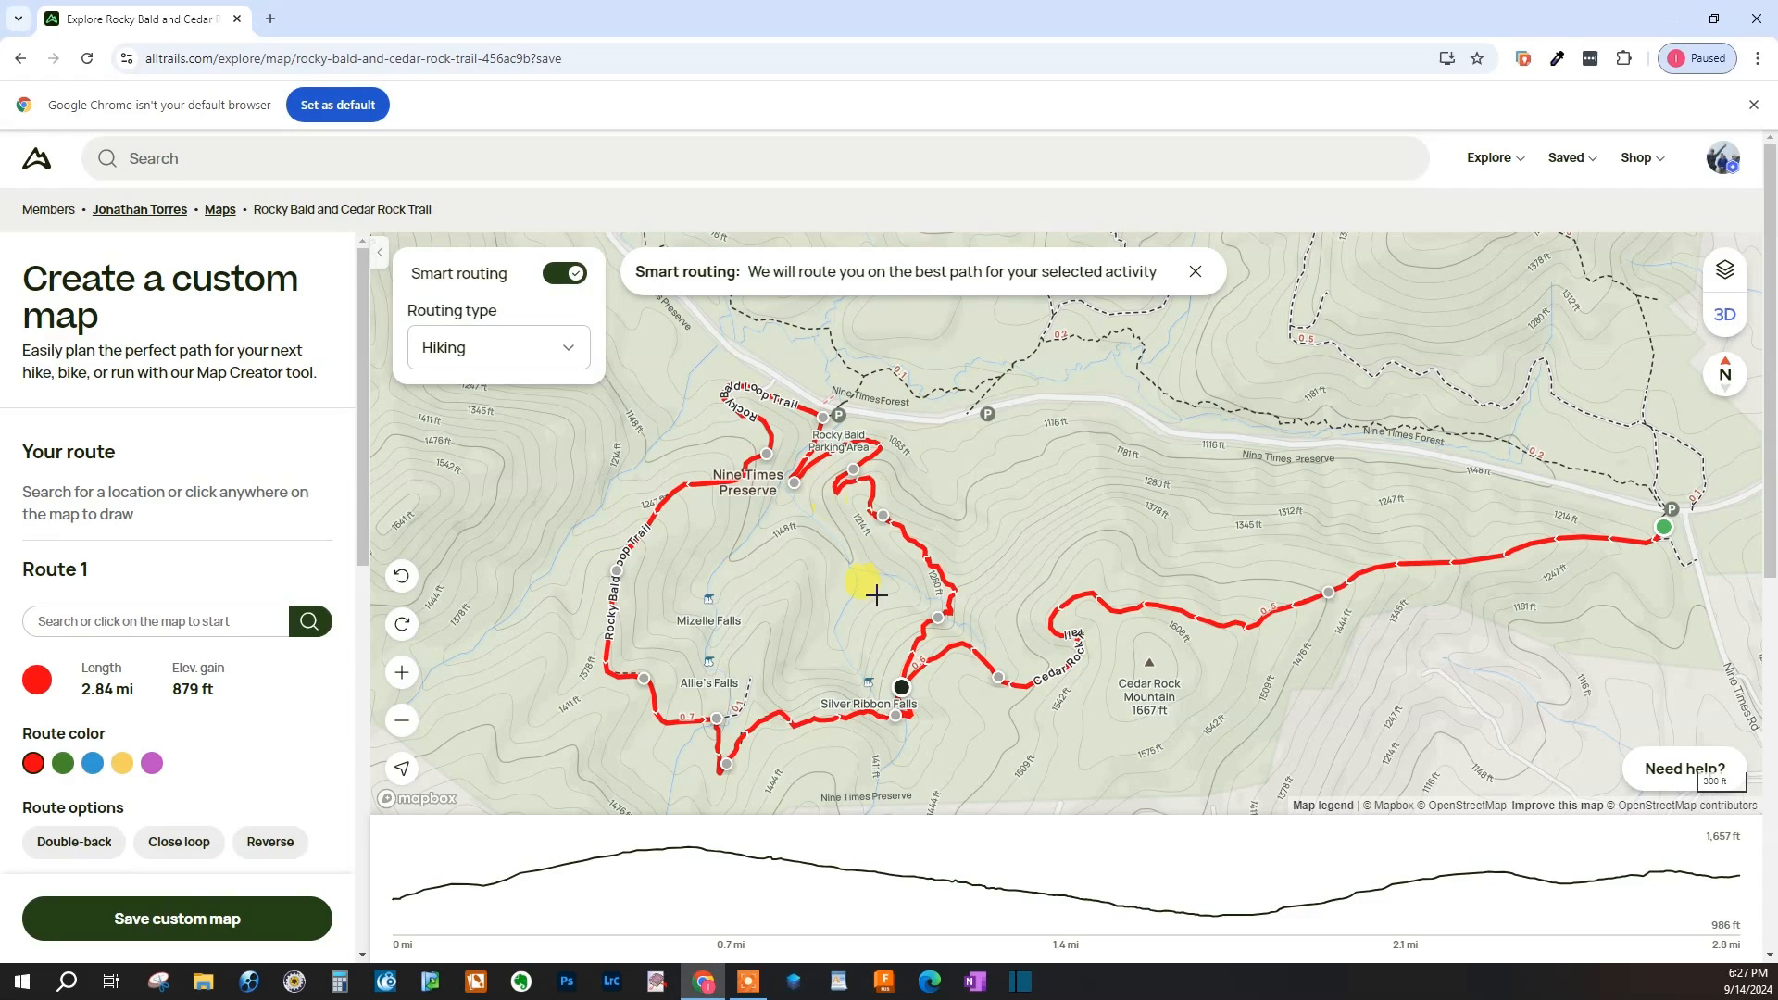
scroll(325, 730, down, 1)
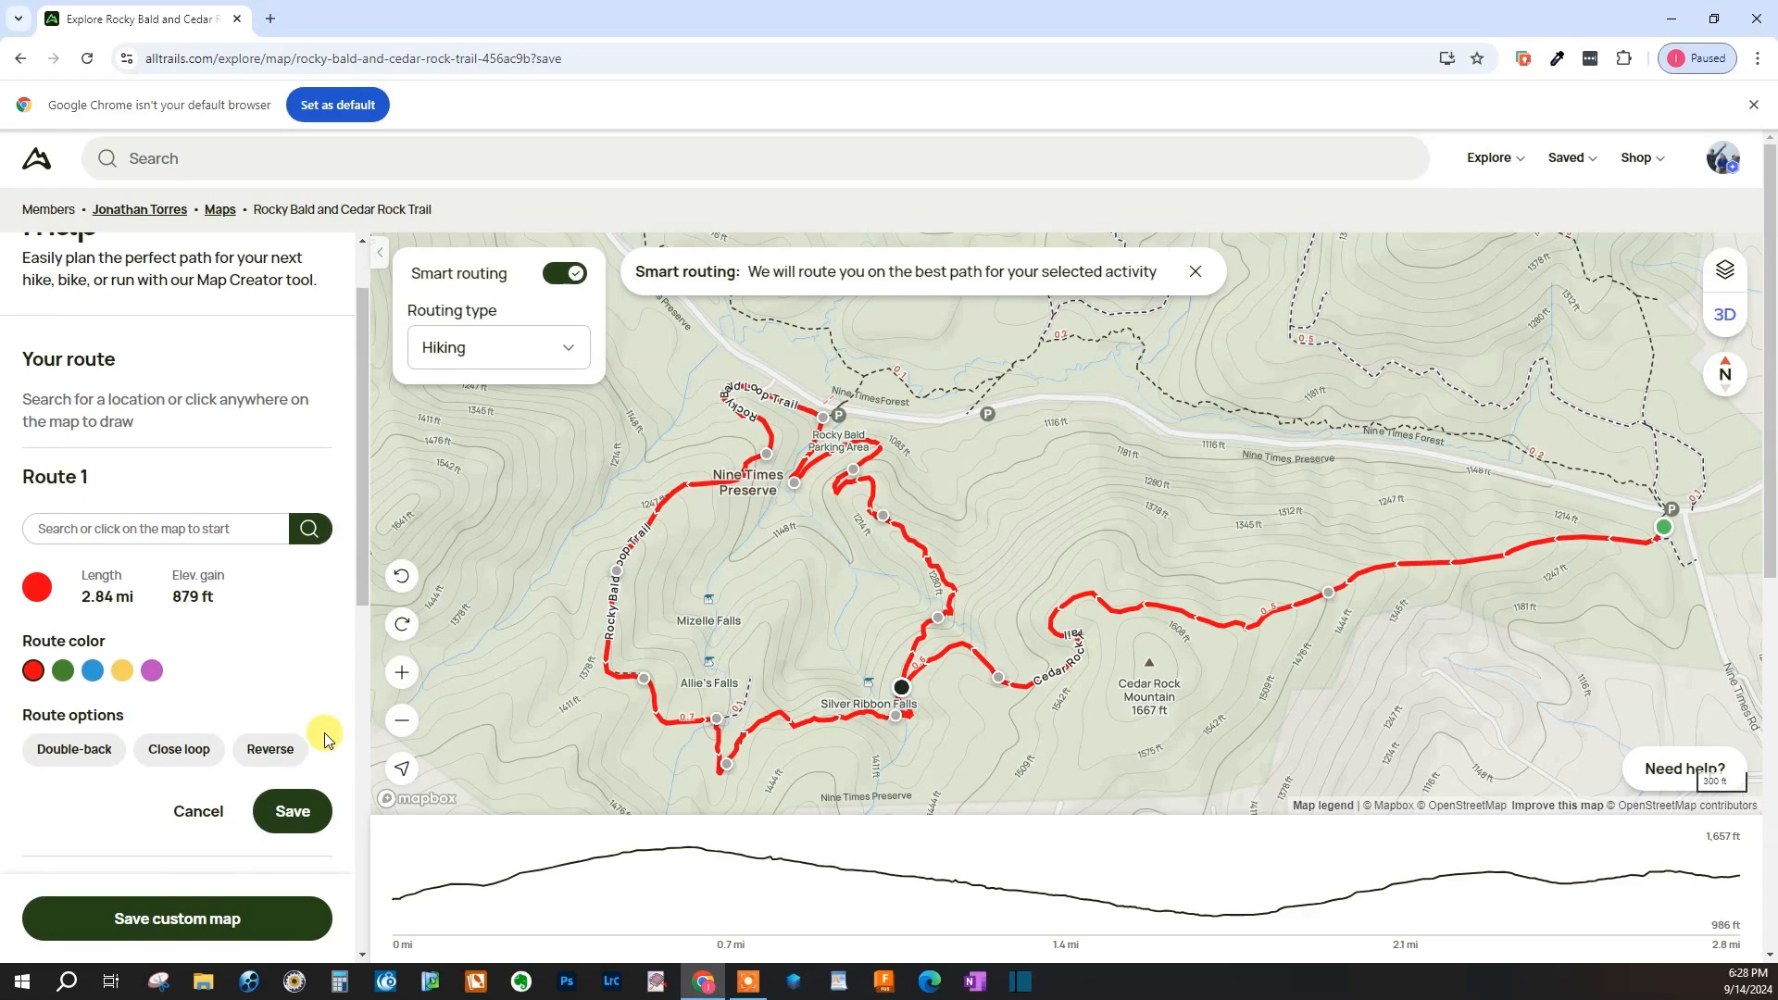
click(295, 813)
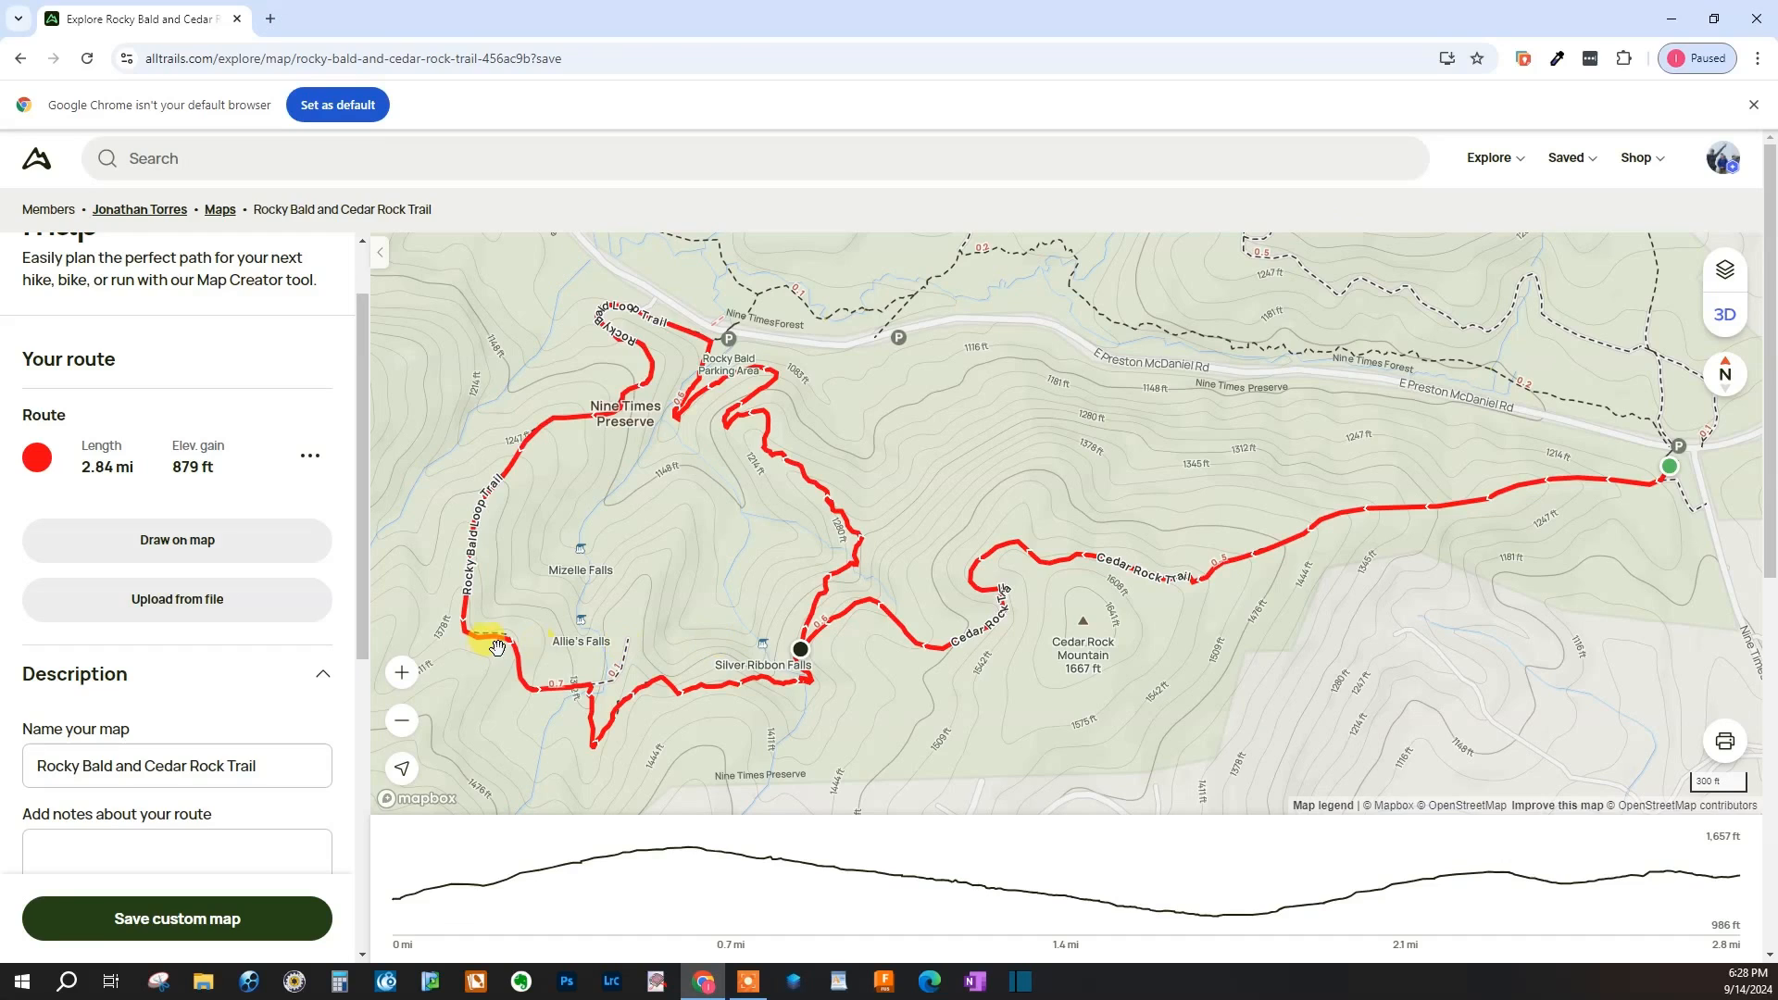
- Start a second route in purple at the Cedar Rock Trail junction and draw it north along the loop's eastern side to the Rocky Bald Parking Area
click(206, 546)
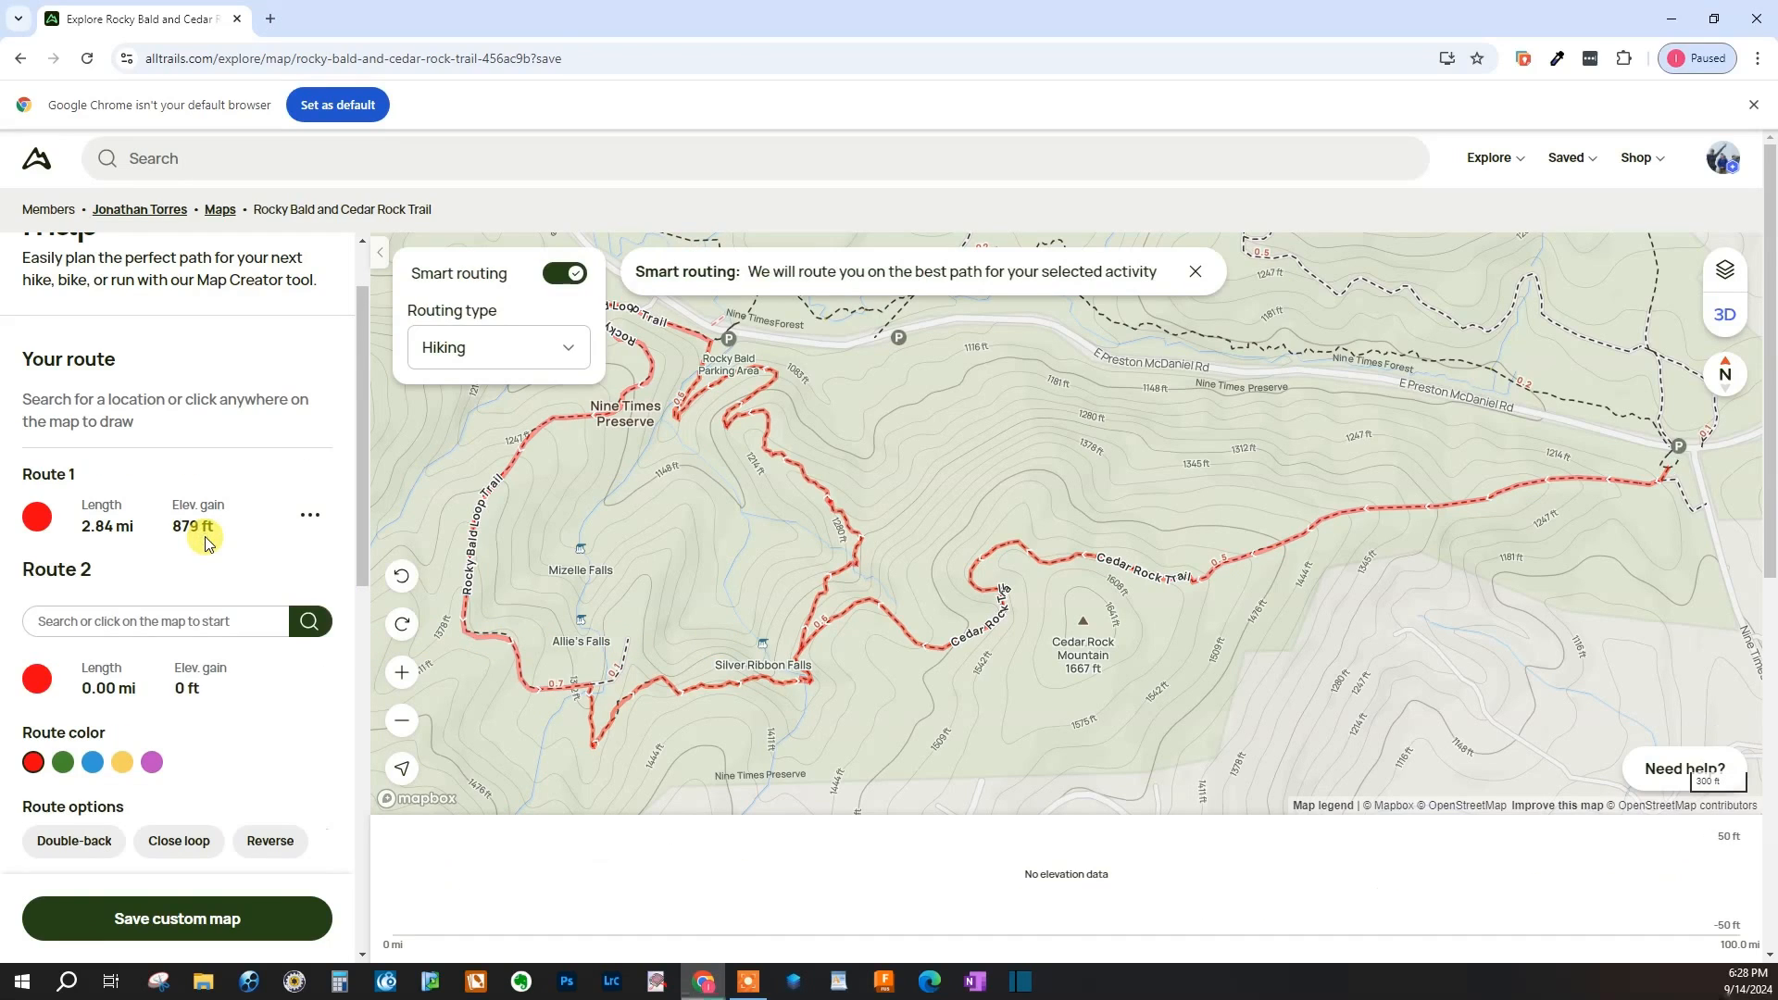
click(152, 764)
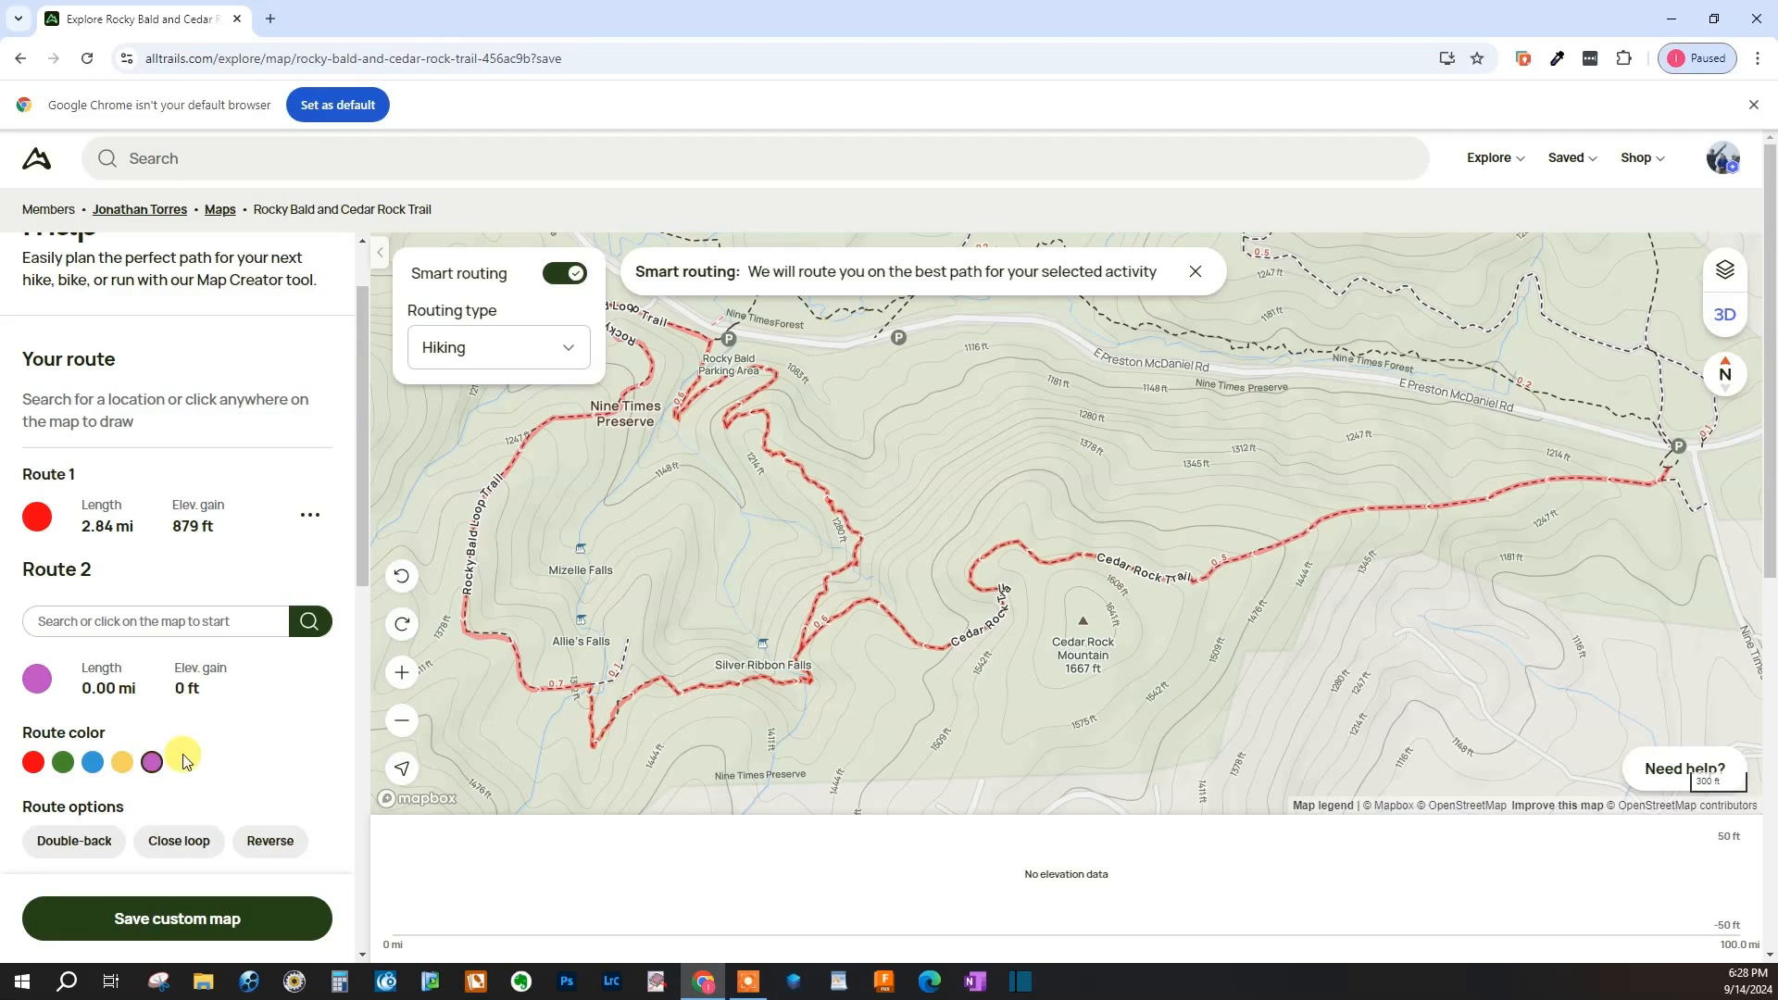
click(798, 653)
click(842, 516)
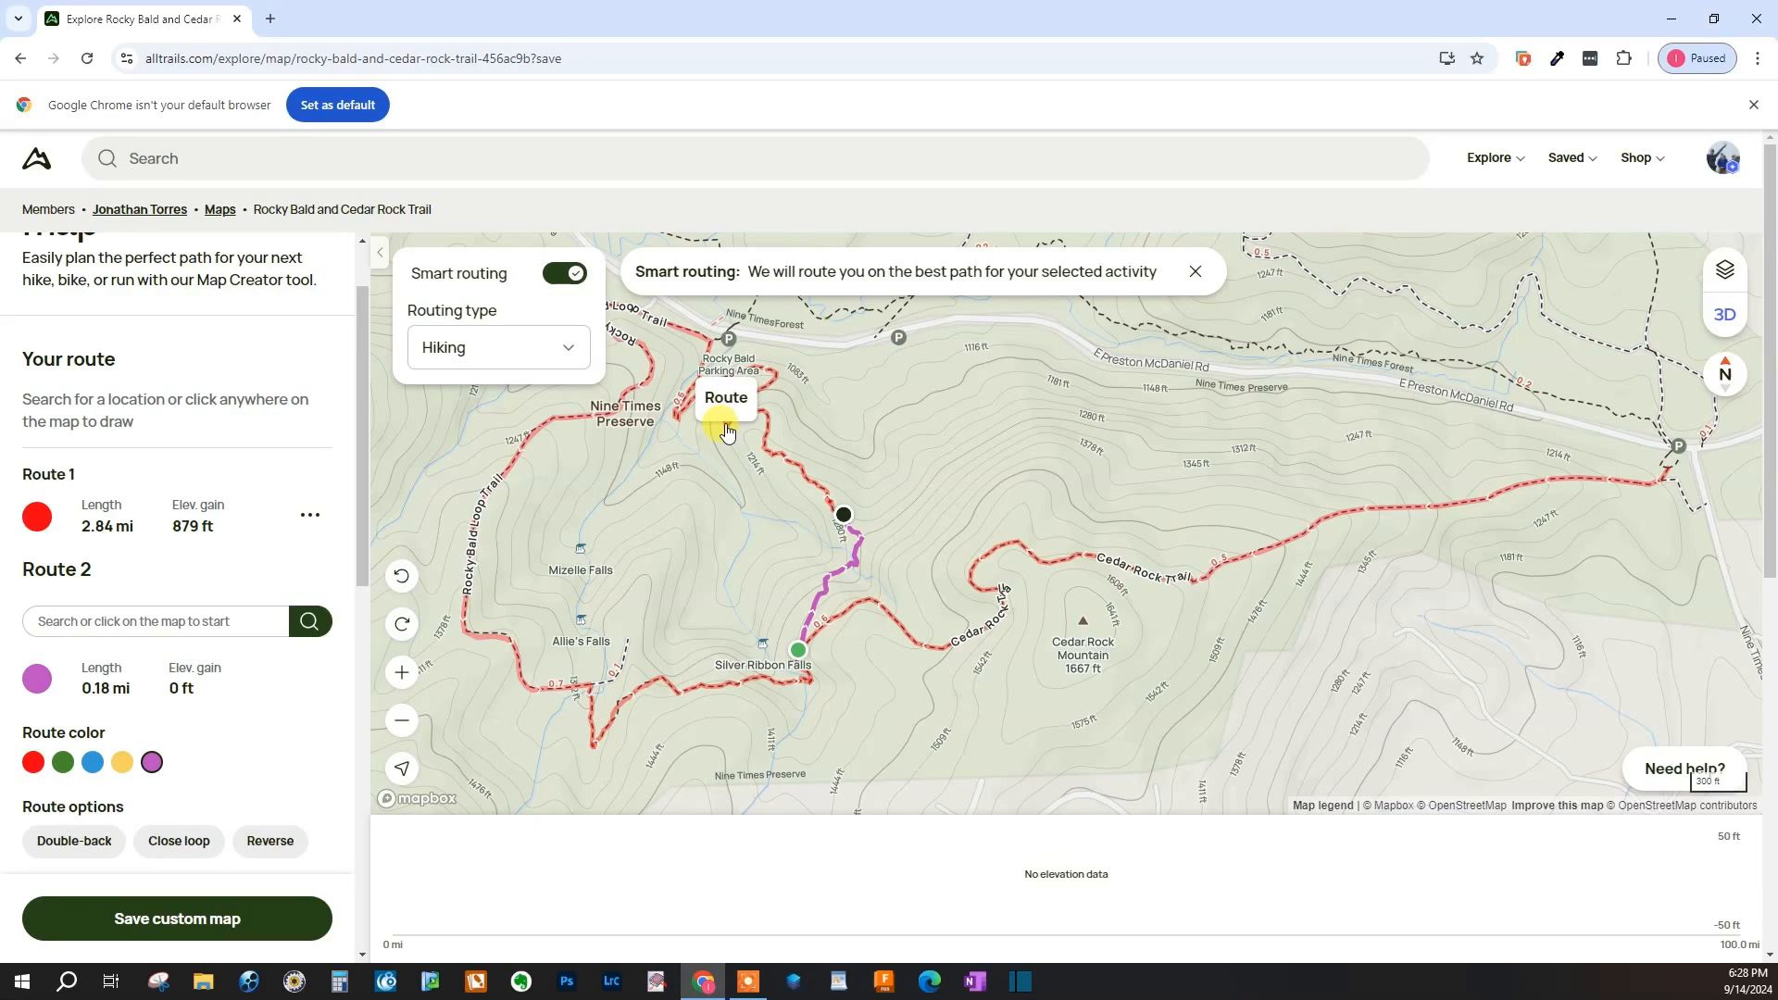
click(726, 424)
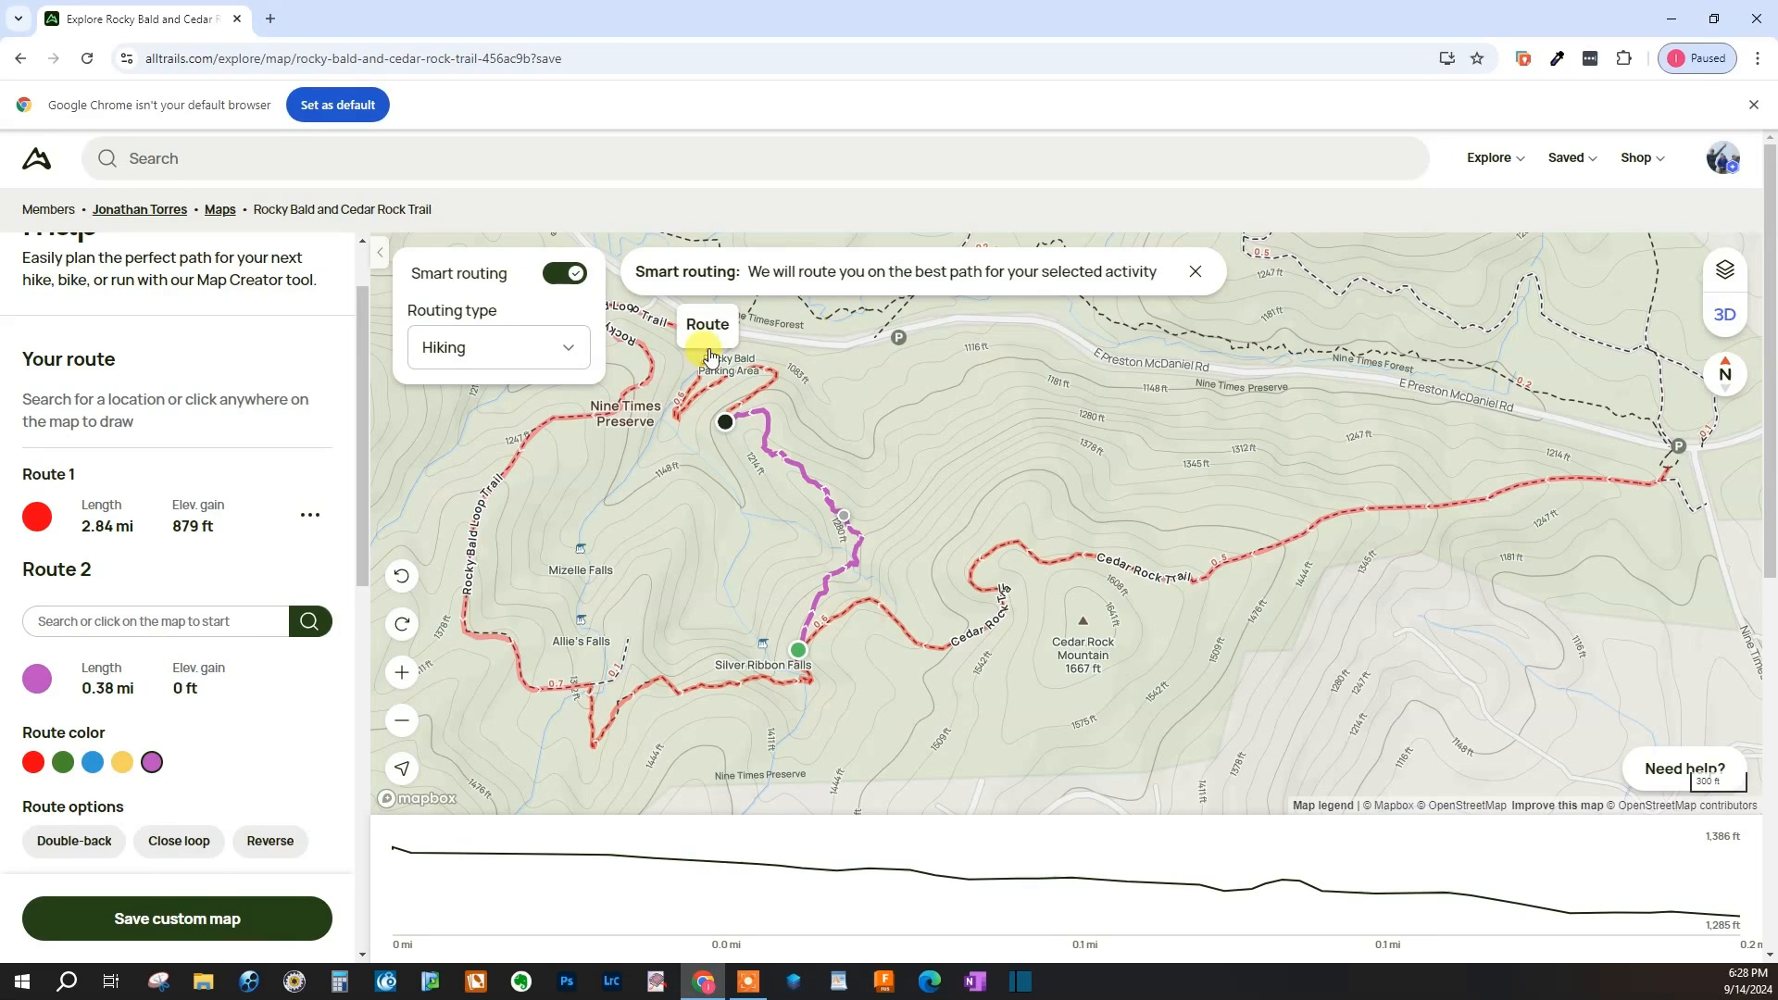
click(708, 348)
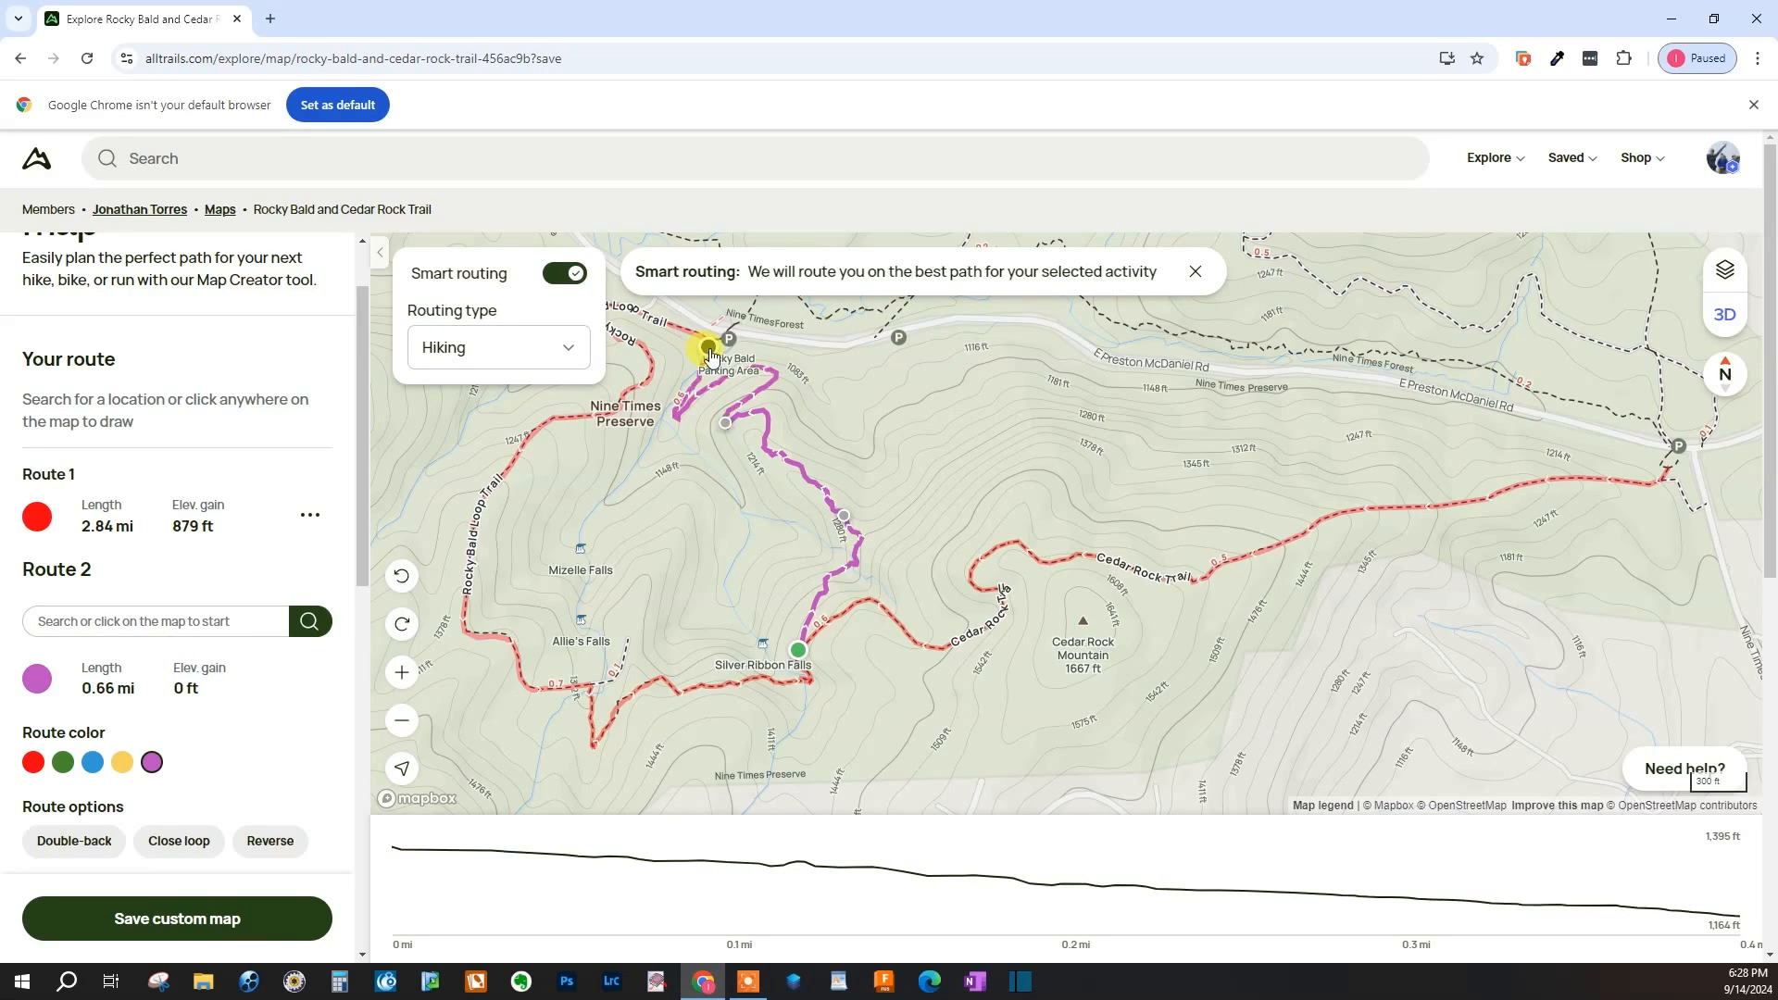
- Continue the purple route down the western Rocky Bald Loop Trail, around the southern tip and east past Silver Ribbon Falls
click(665, 321)
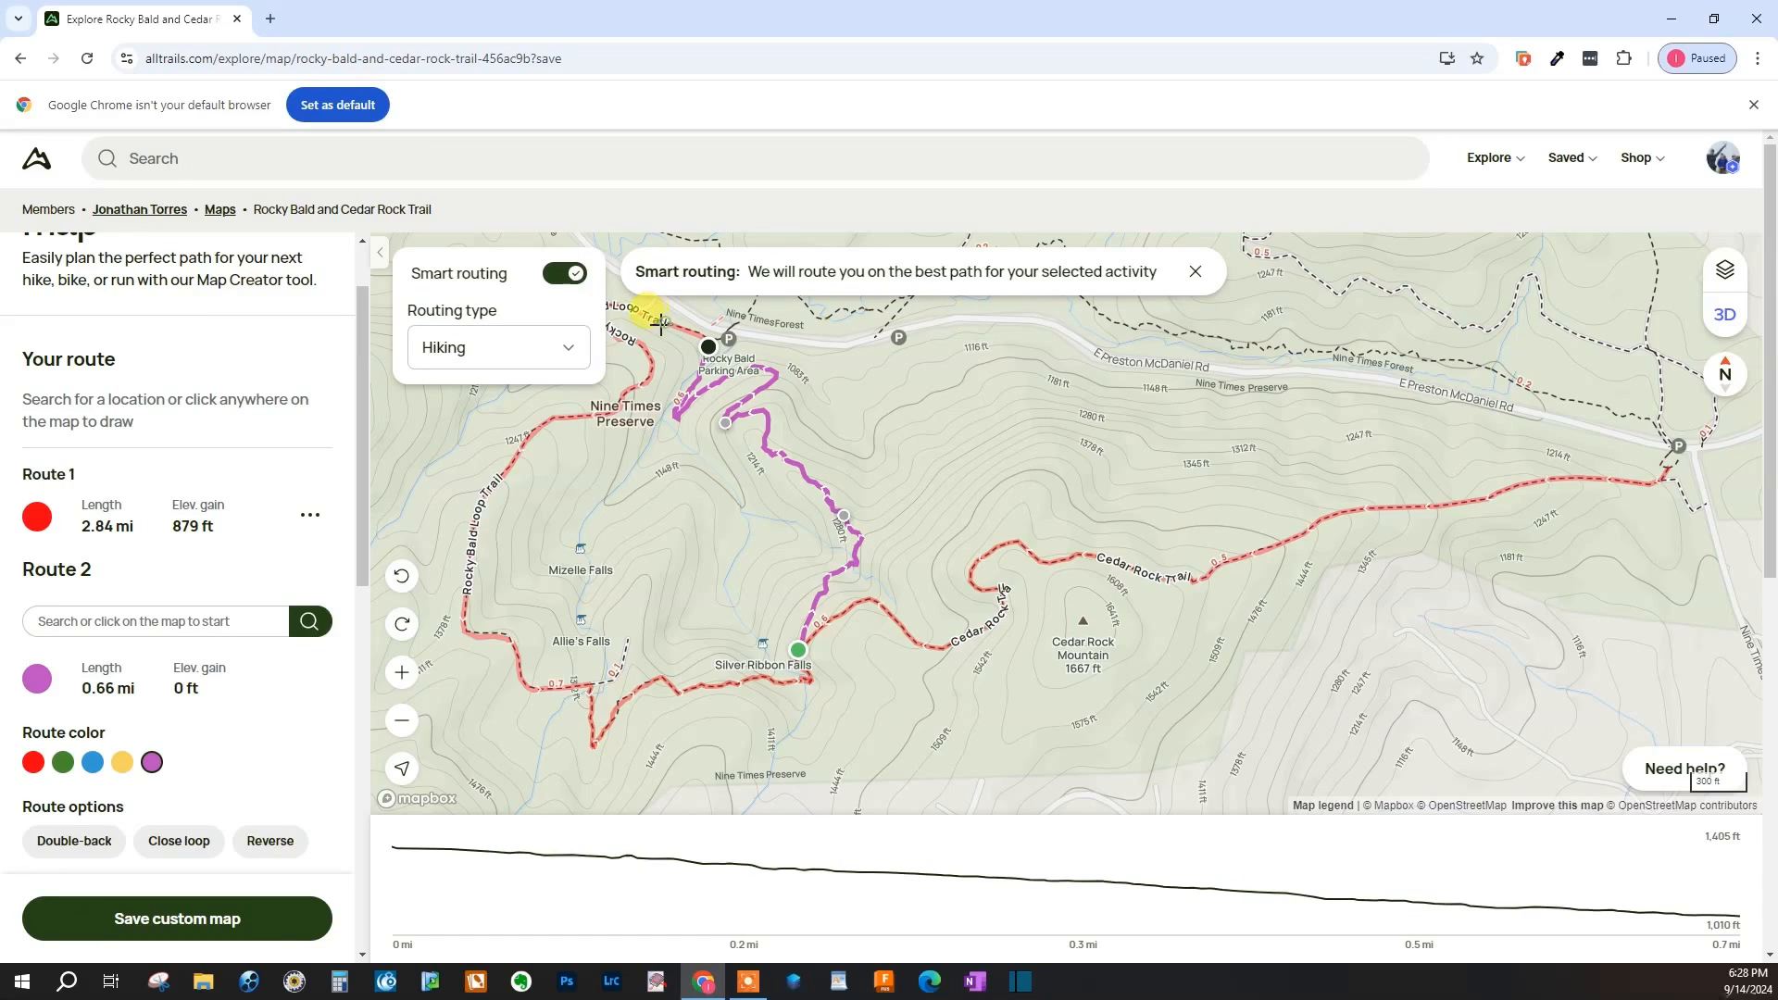
click(495, 475)
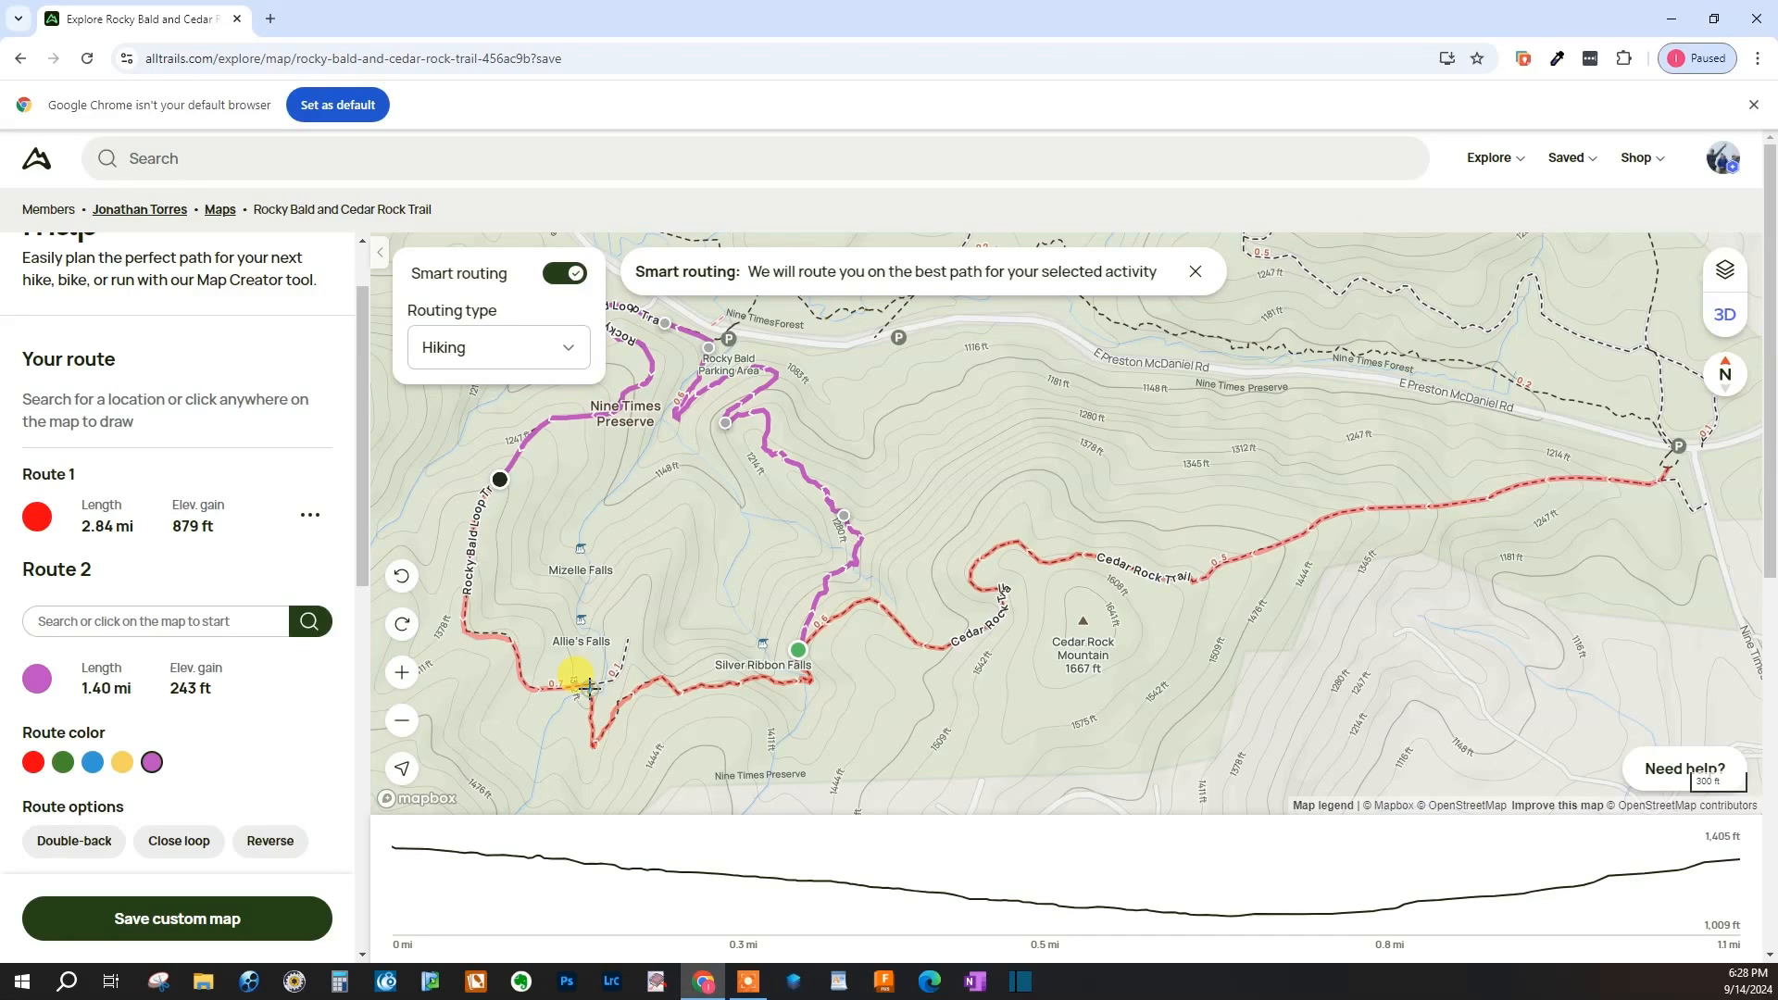
click(678, 693)
click(809, 684)
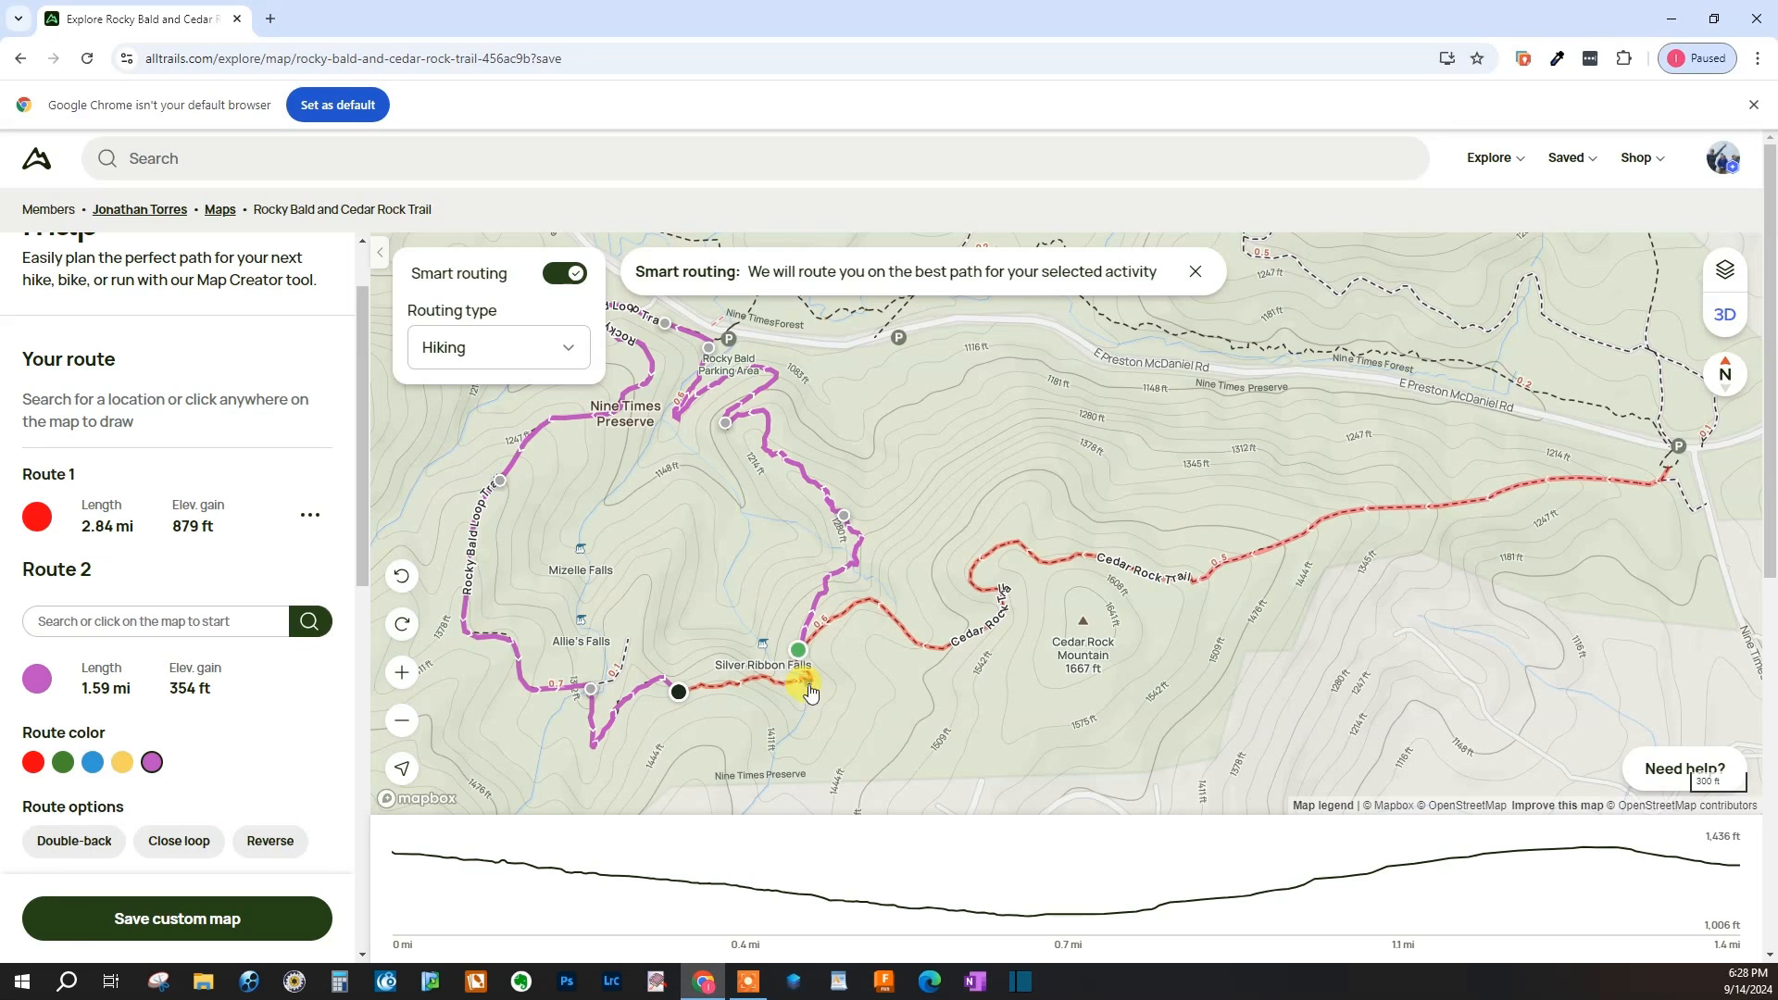
- Close the purple loop at the Cedar Rock Trail junction and save it as Route 2
scroll(808, 690, up, 5)
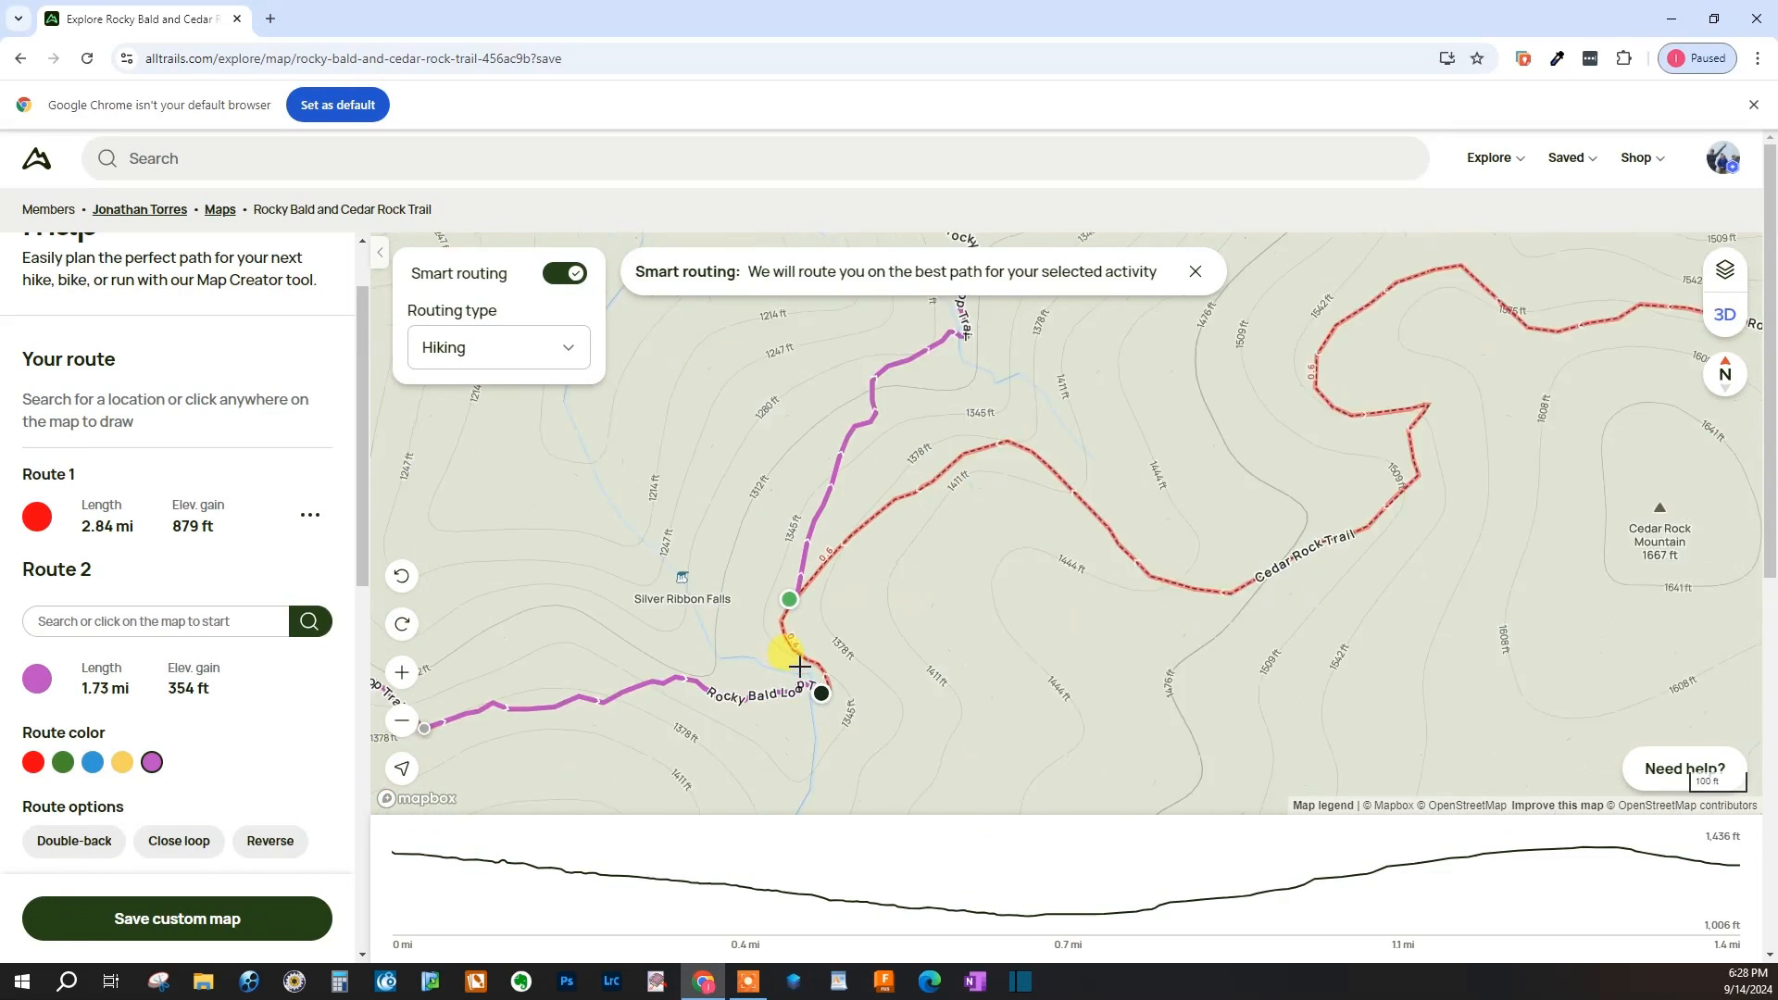
scroll(798, 661, up, 2)
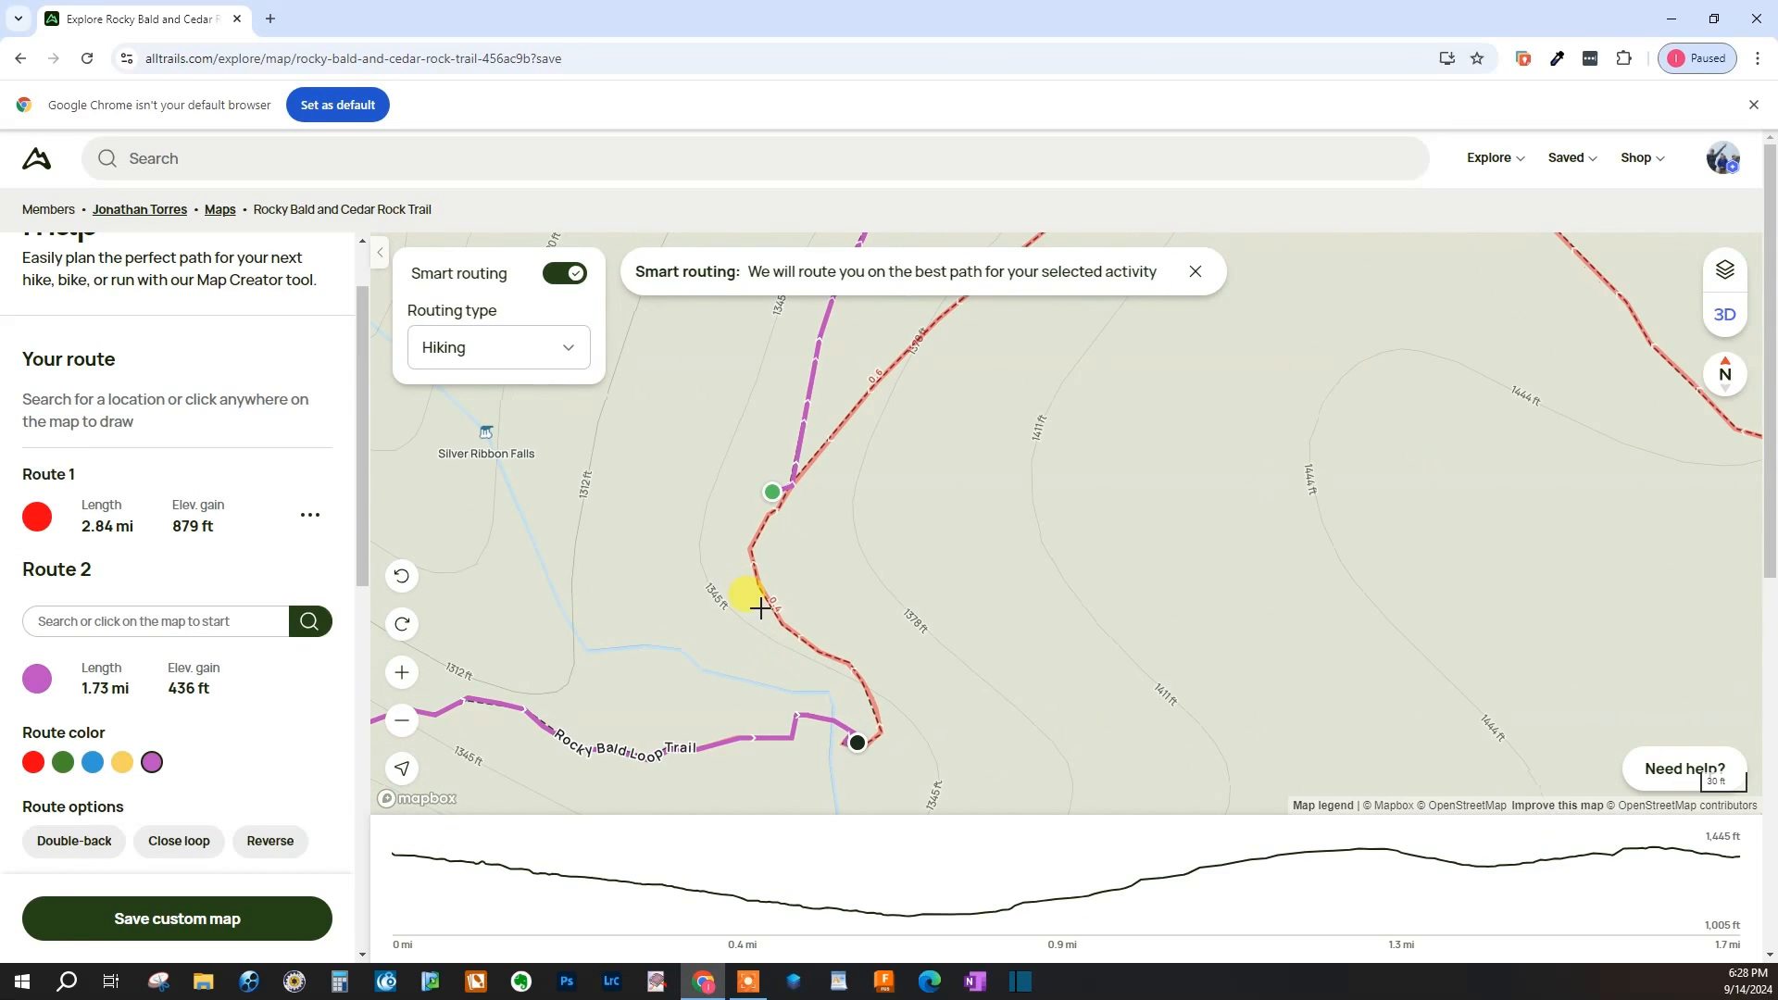
click(755, 553)
click(776, 492)
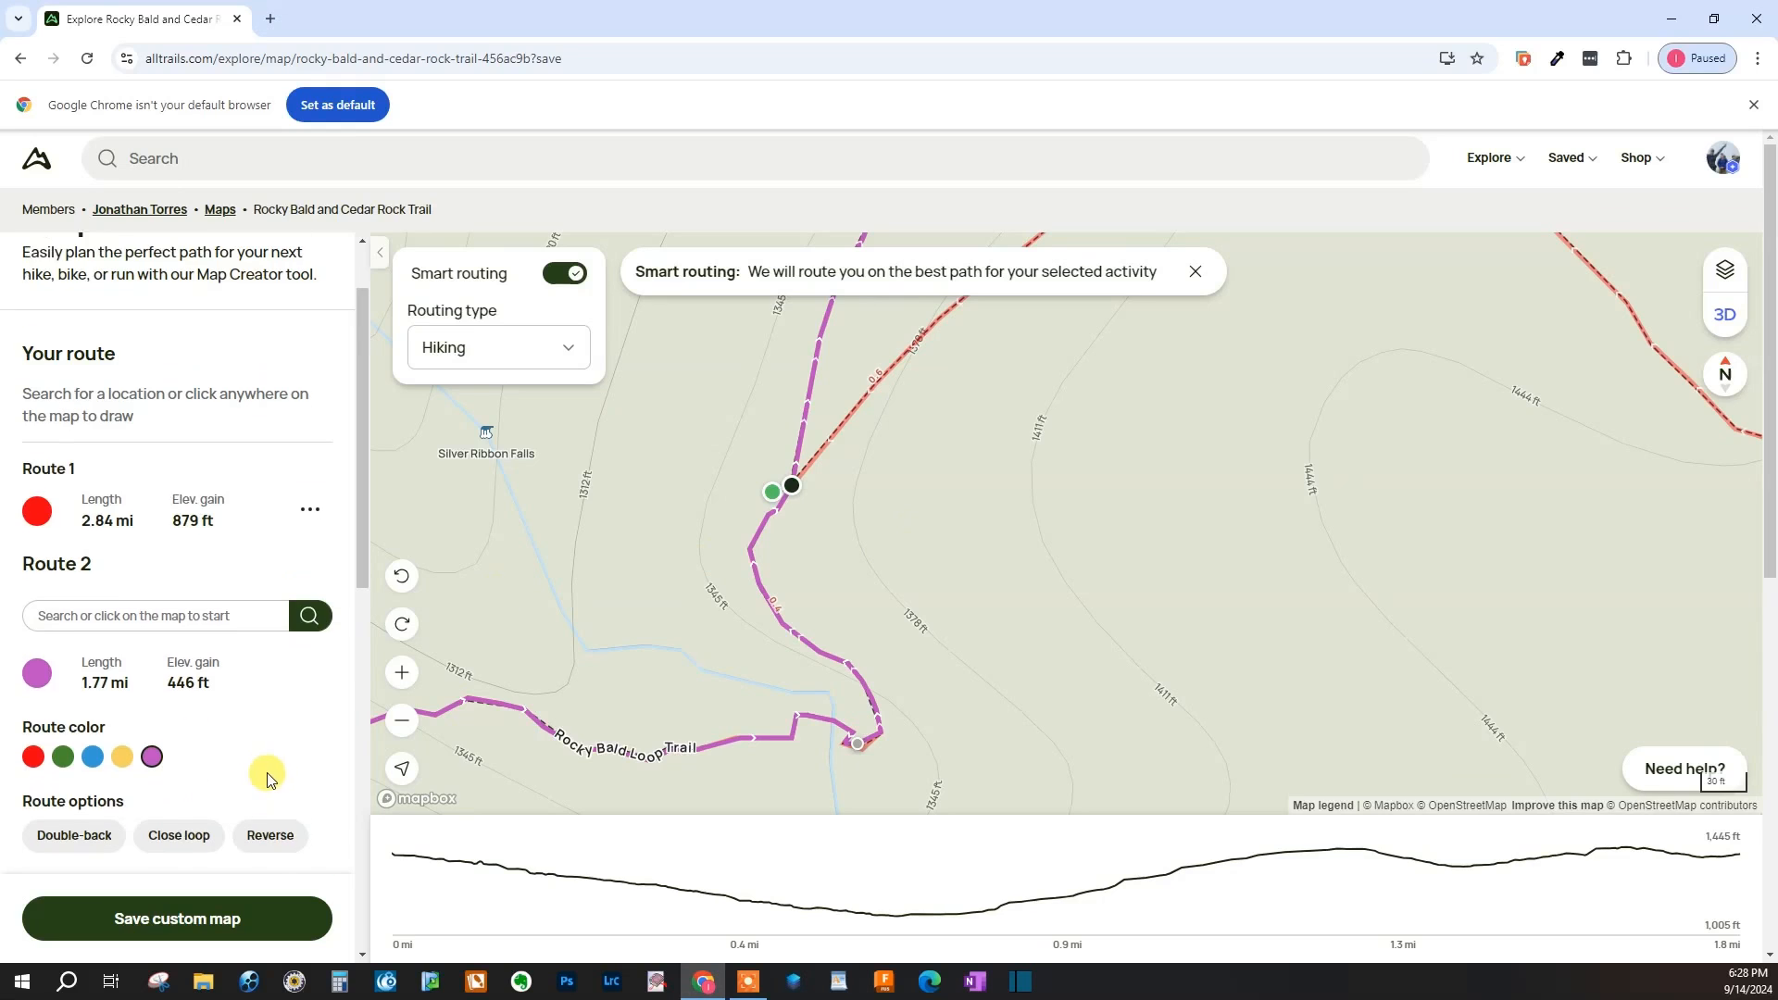
scroll(269, 777, down, 1)
click(294, 809)
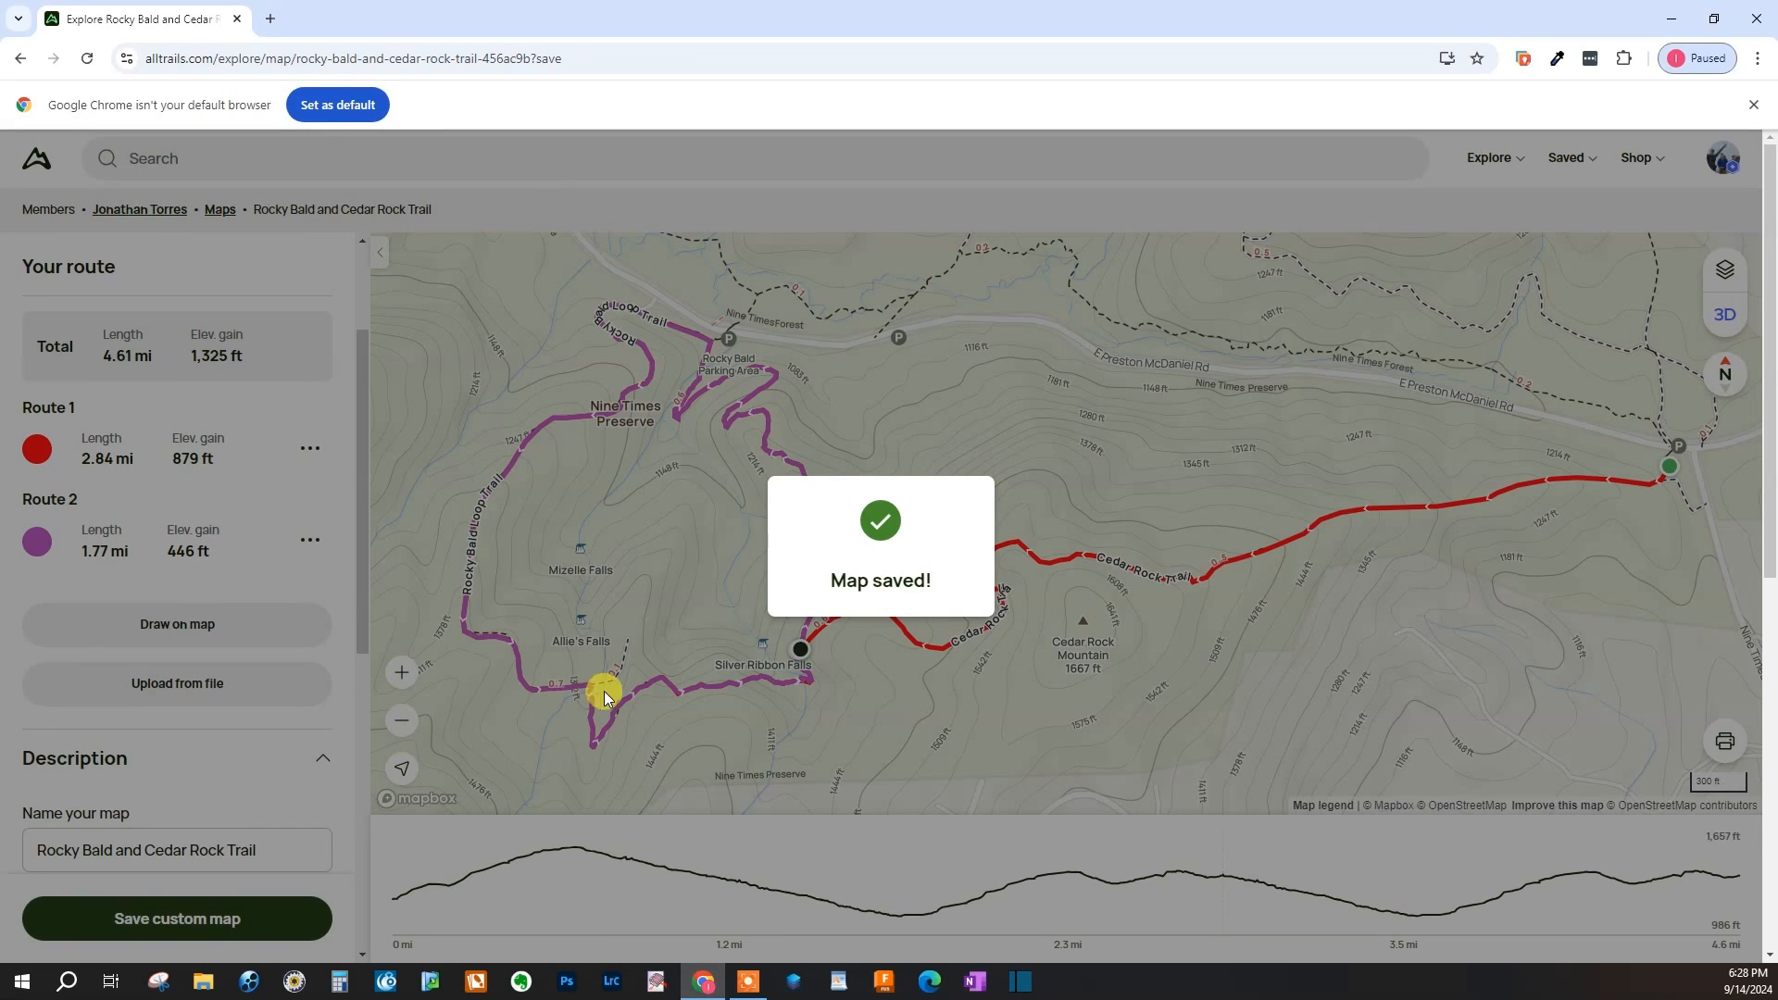
- Start a third route in green at the Cedar Rock Trail junction and draw it up the eastern side to the Rocky Bald Parking Area
scroll(627, 675, down, 1)
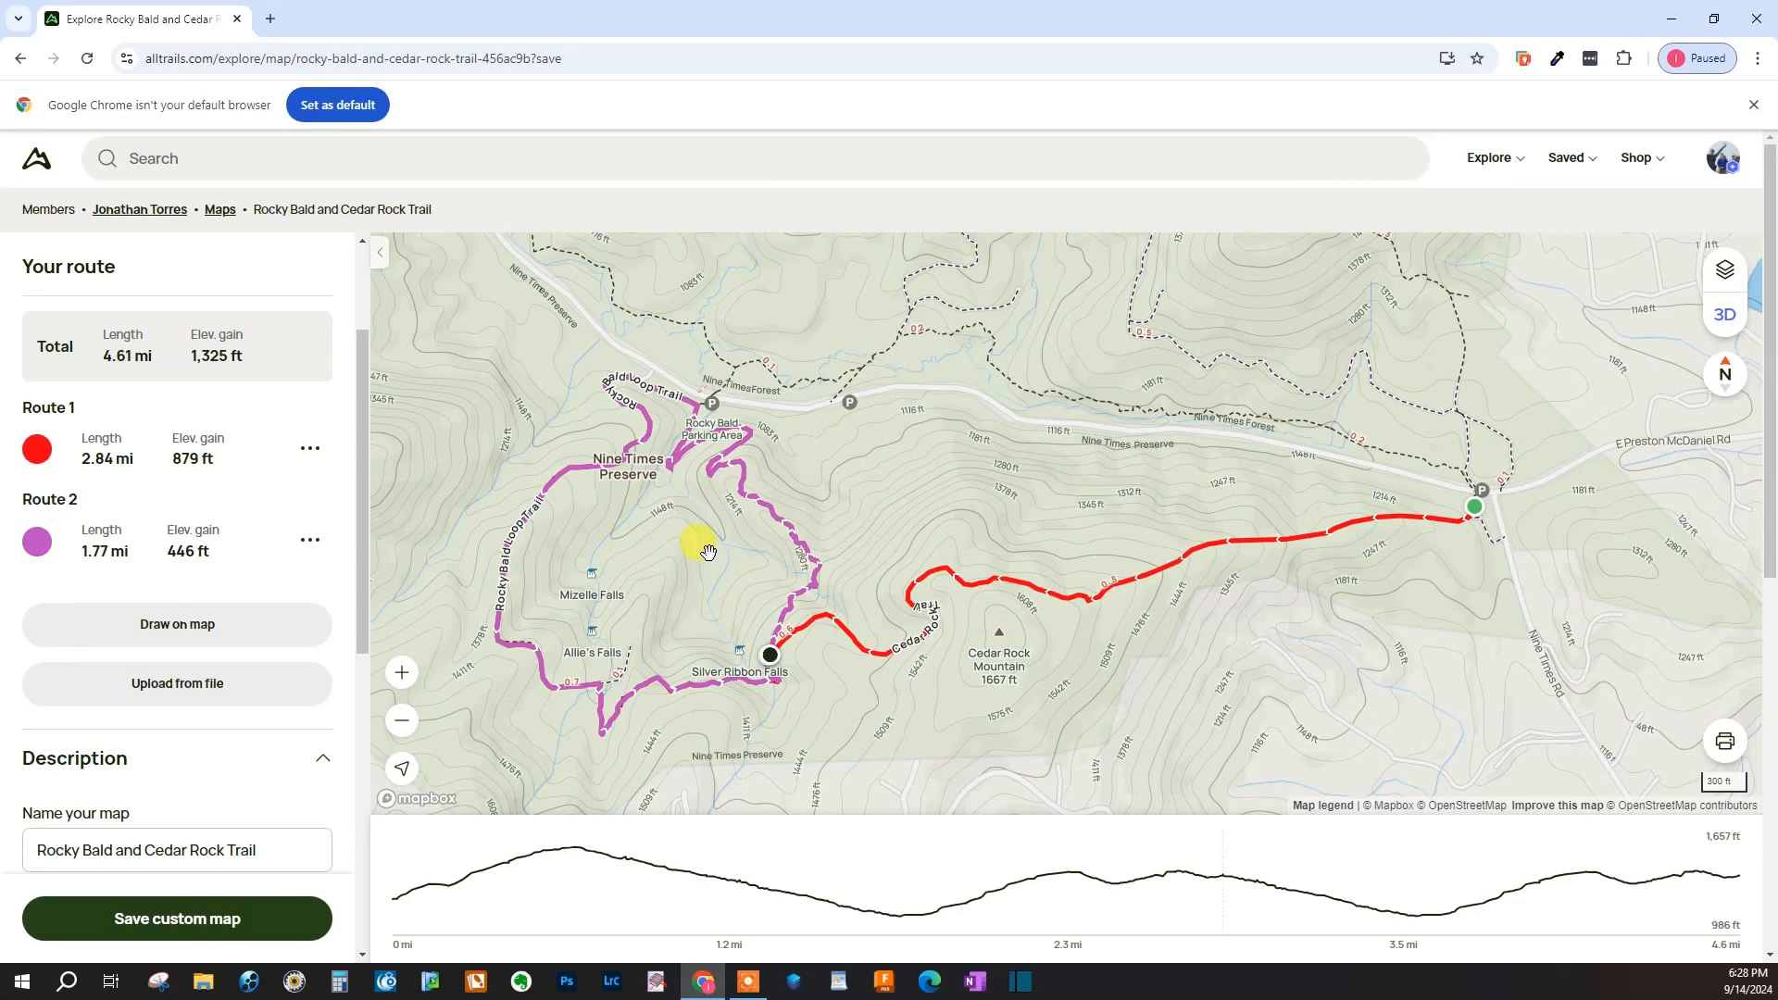
click(184, 627)
click(62, 763)
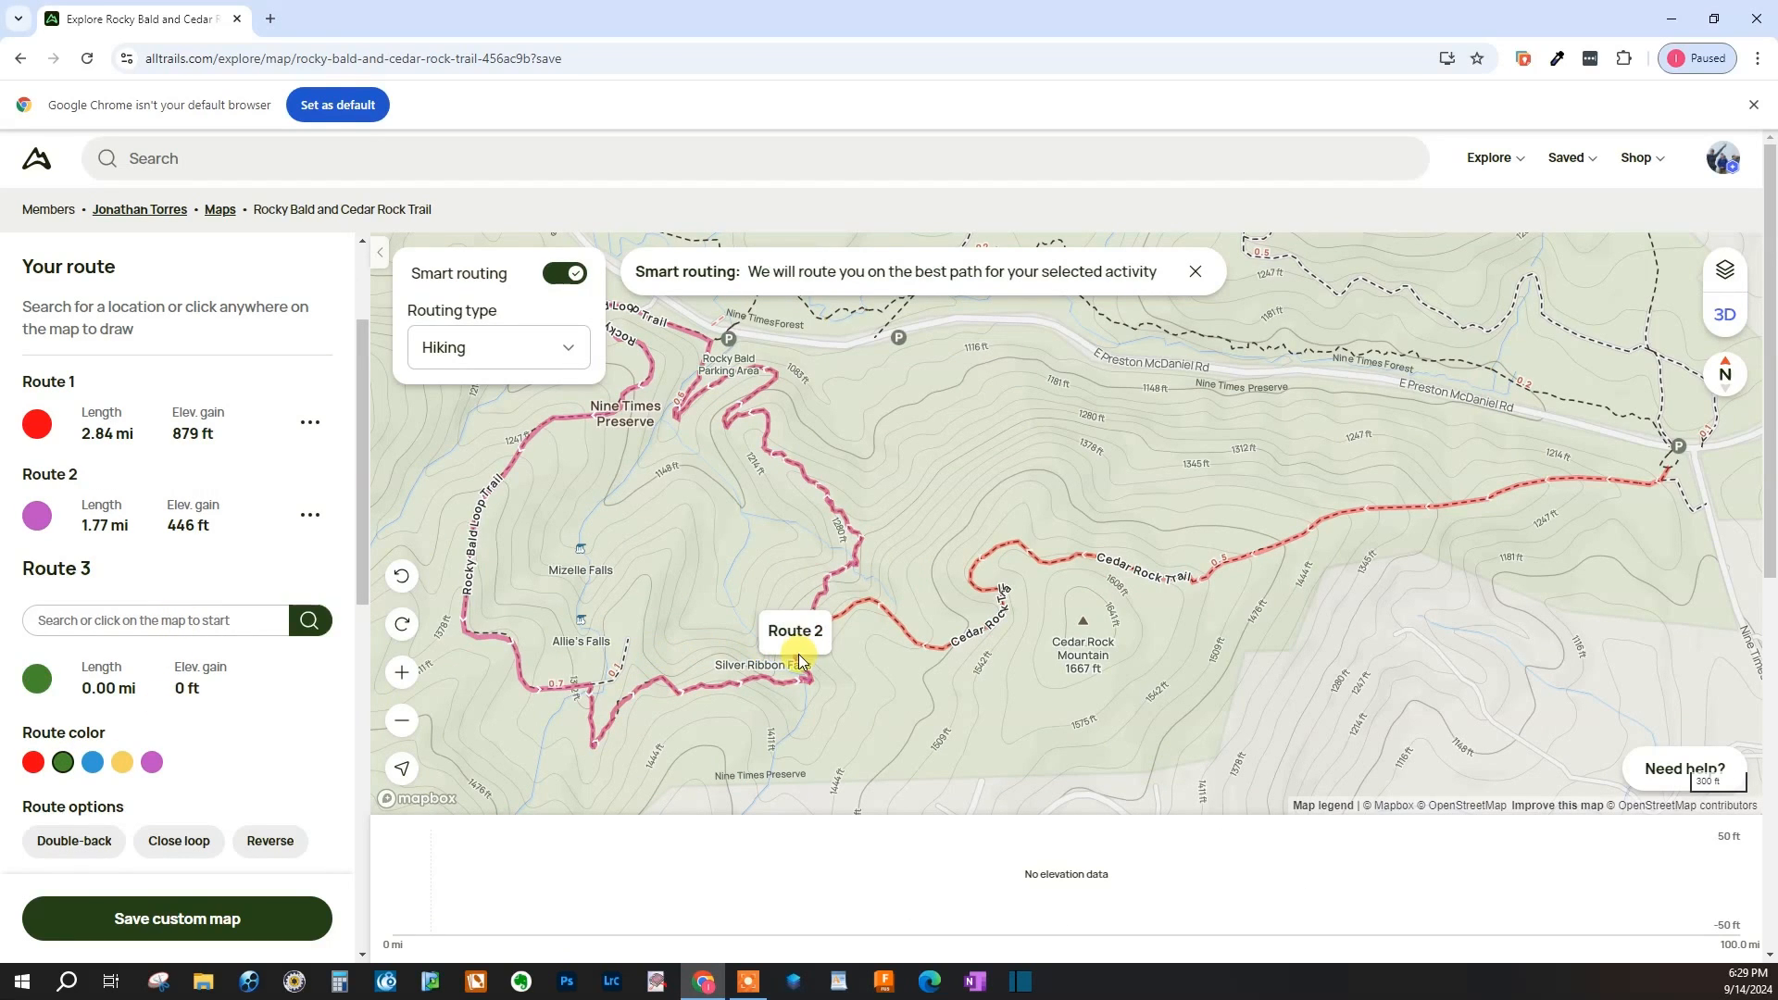
scroll(809, 639, up, 2)
click(796, 645)
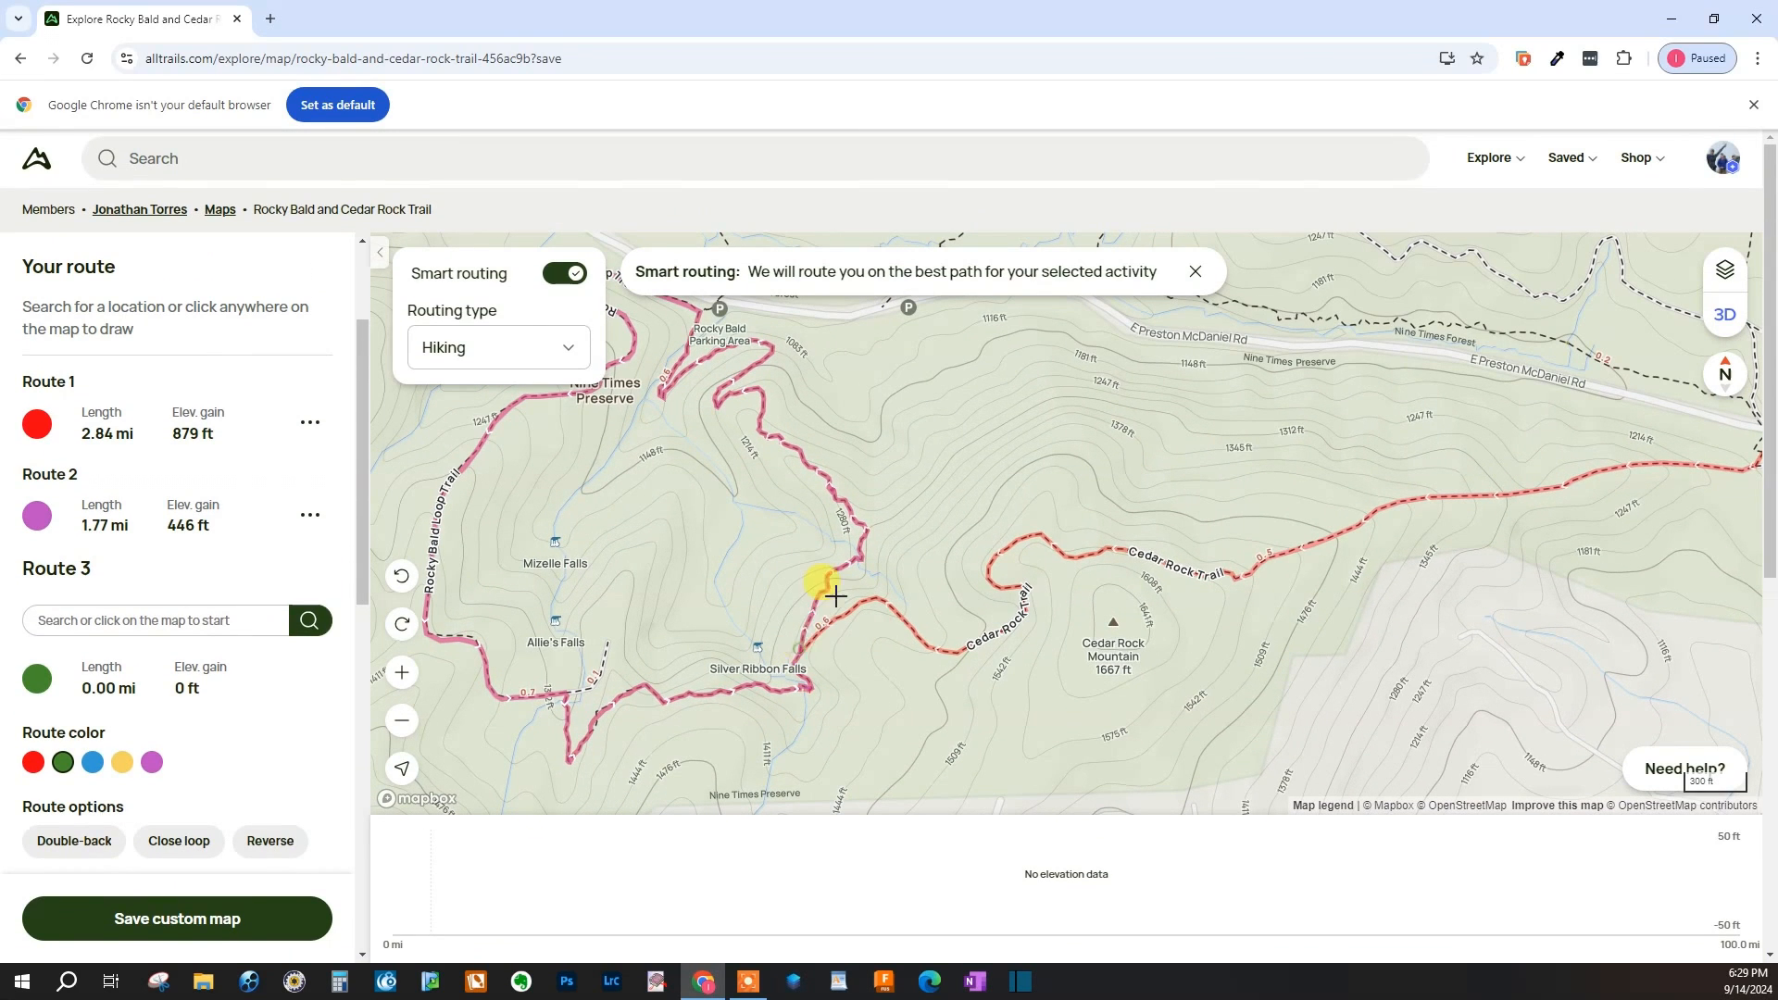
click(860, 552)
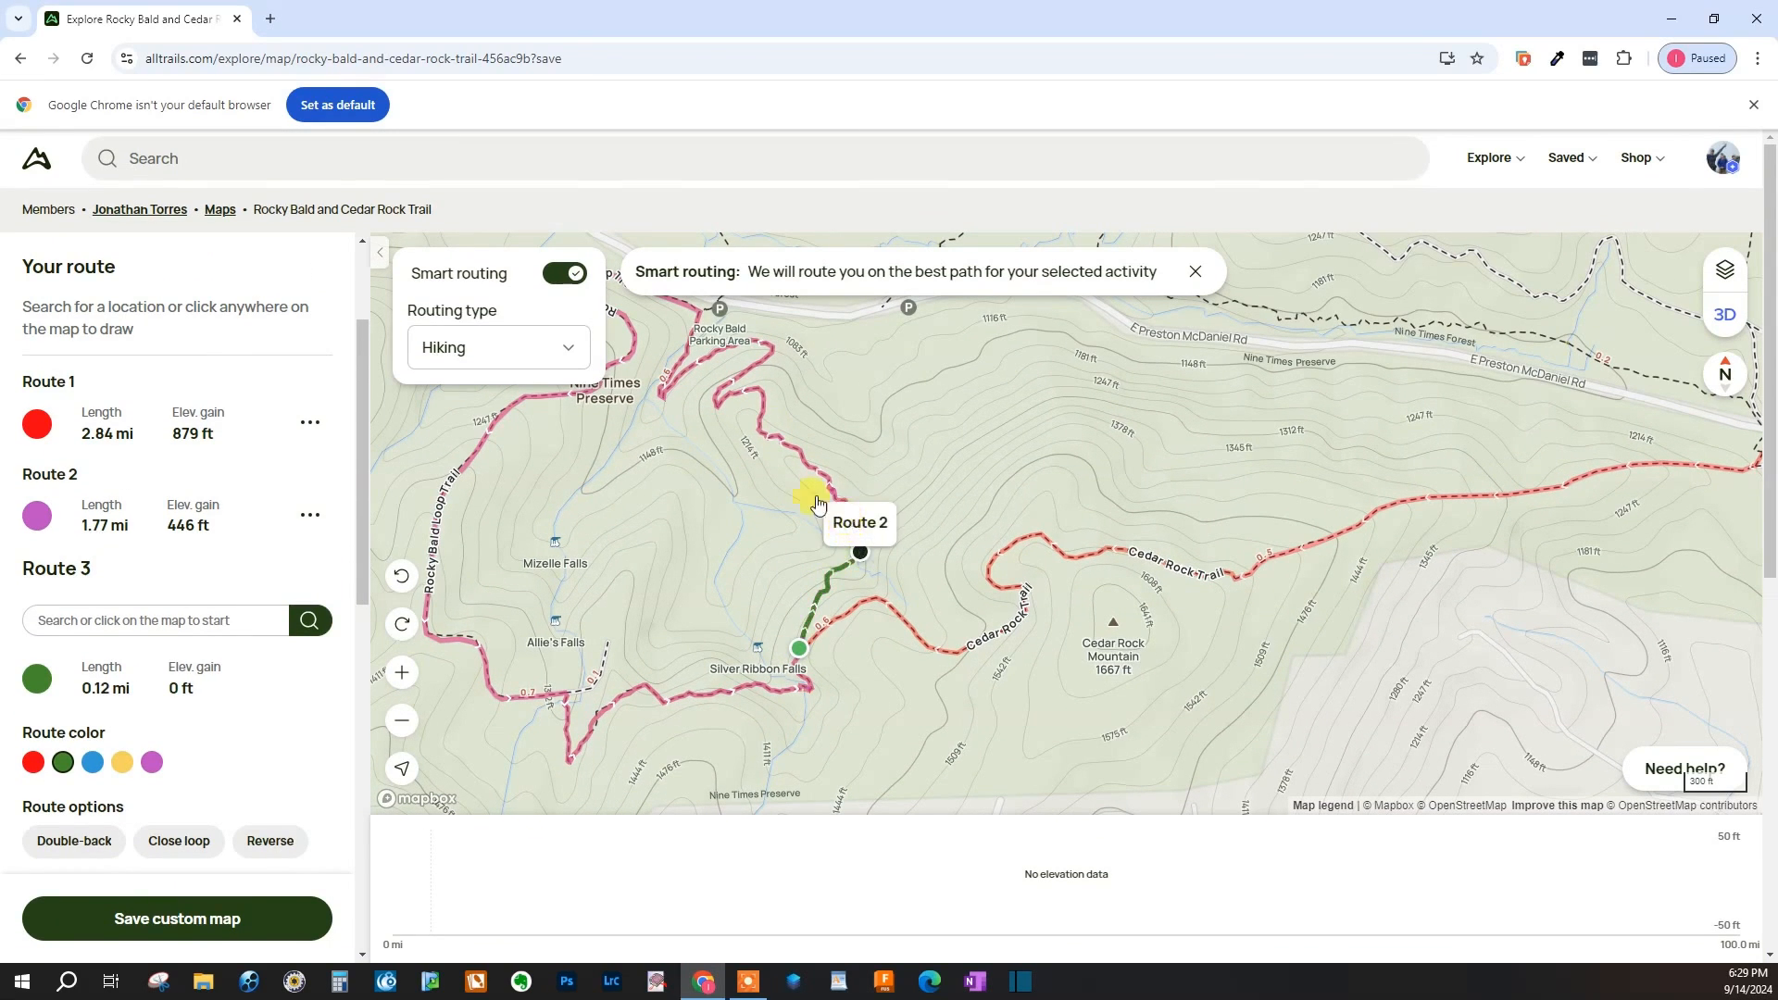
click(759, 394)
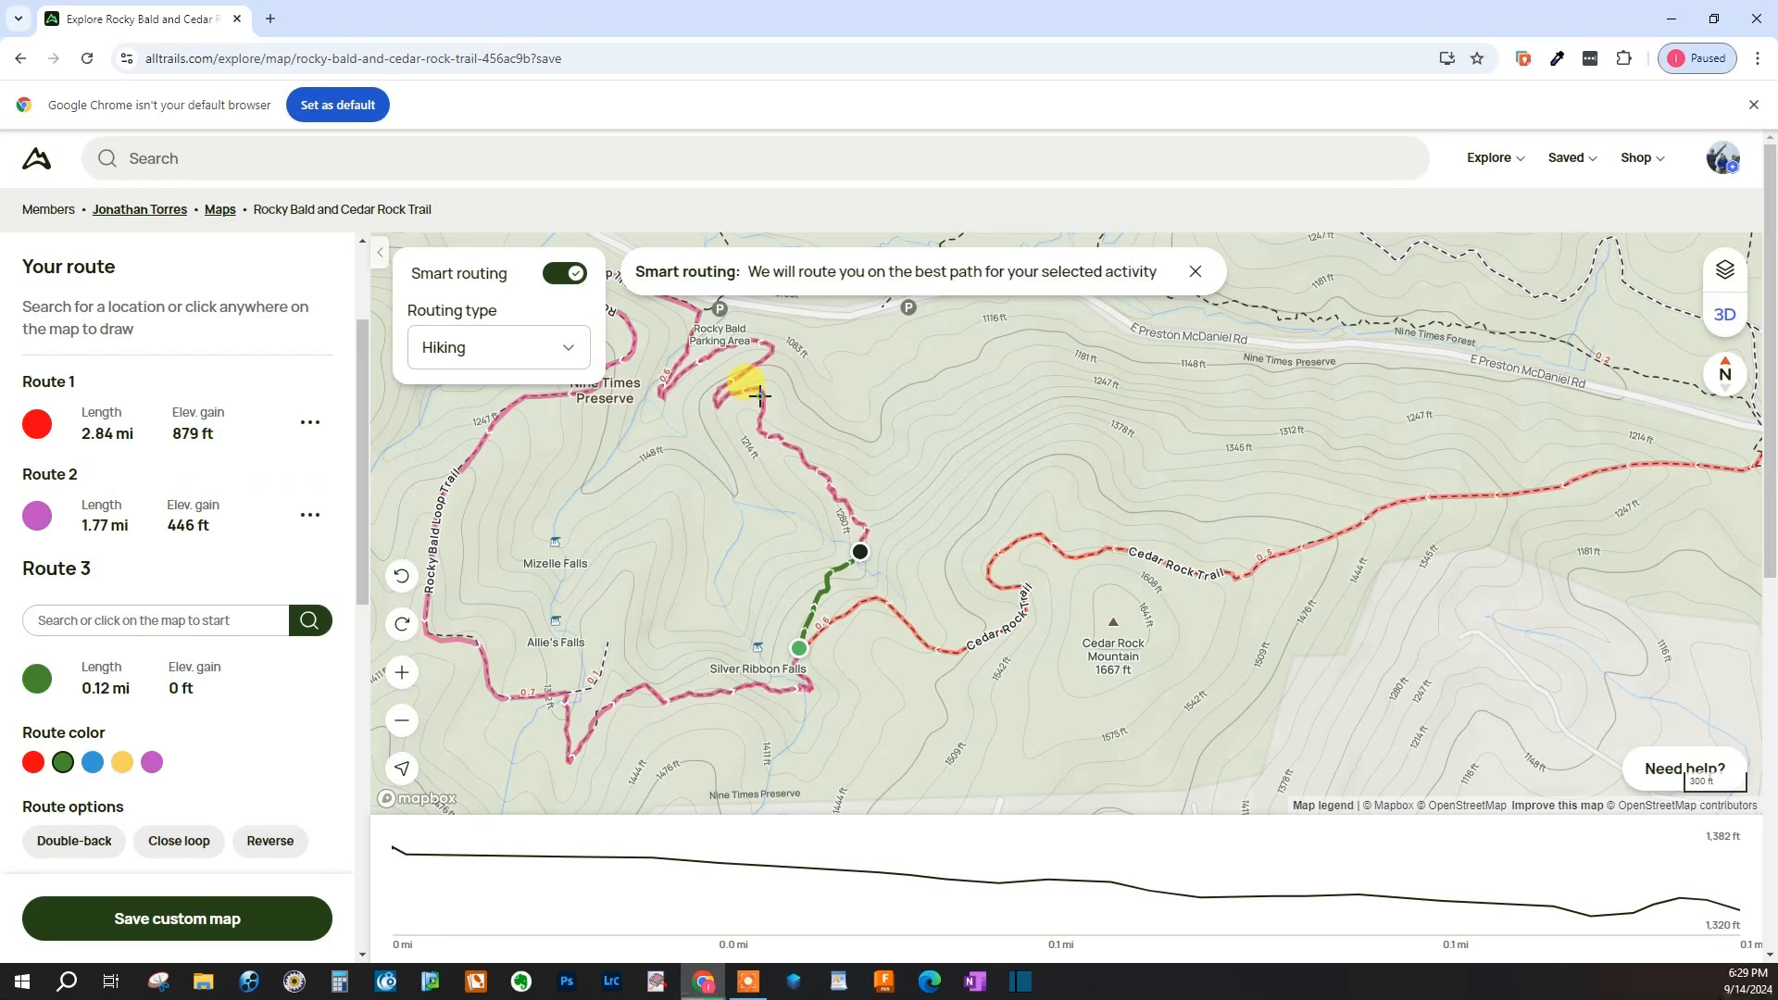
click(661, 395)
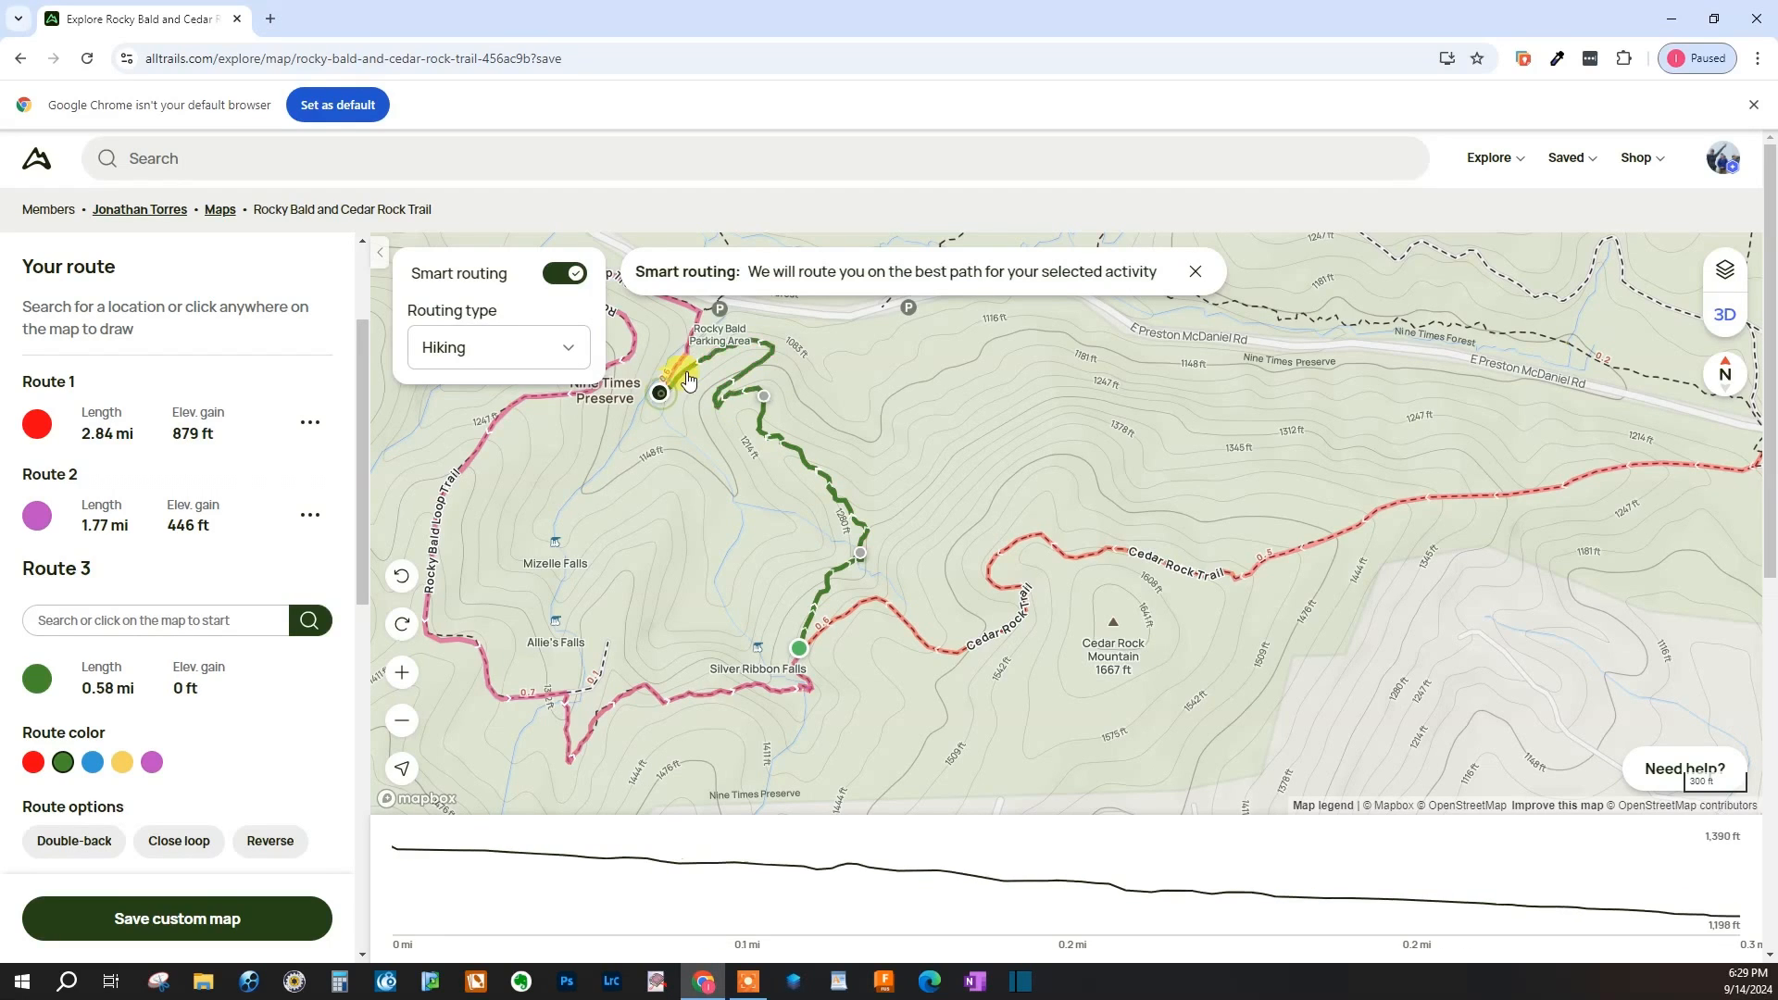
click(697, 321)
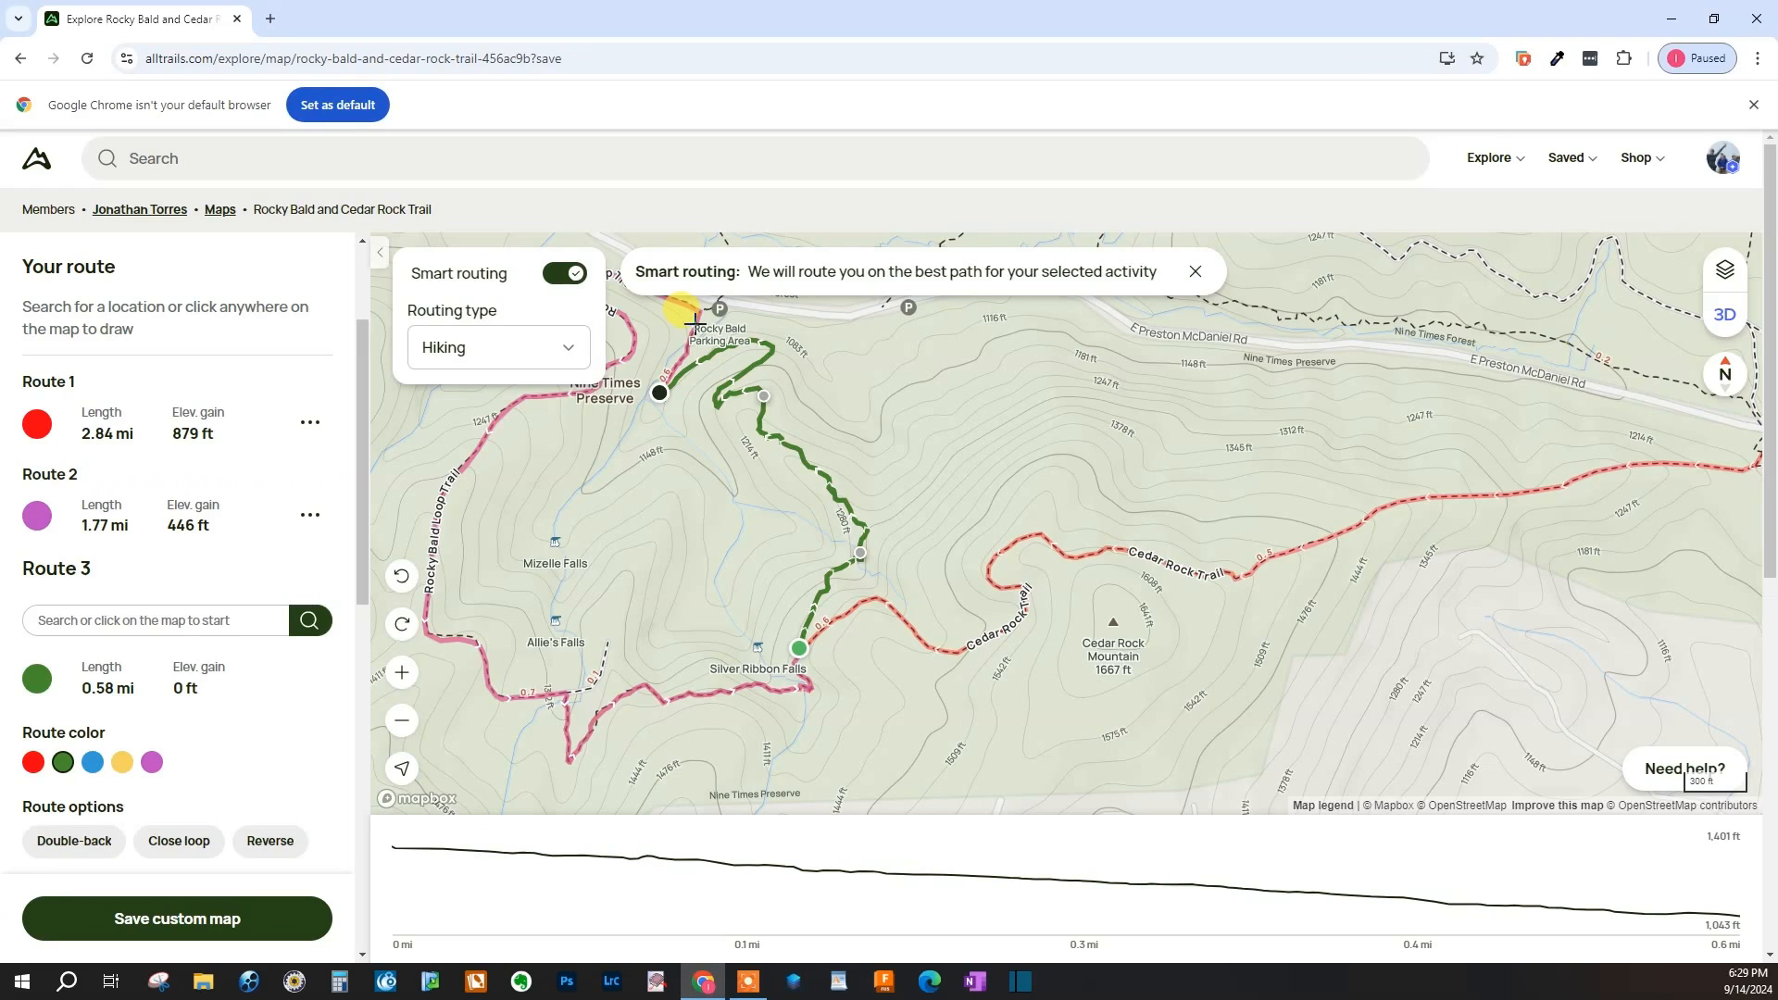
- Extend the green route from the parking area down the western Rocky Bald Loop Trail to just southwest of Allie's Falls
drag(620, 408, 836, 593)
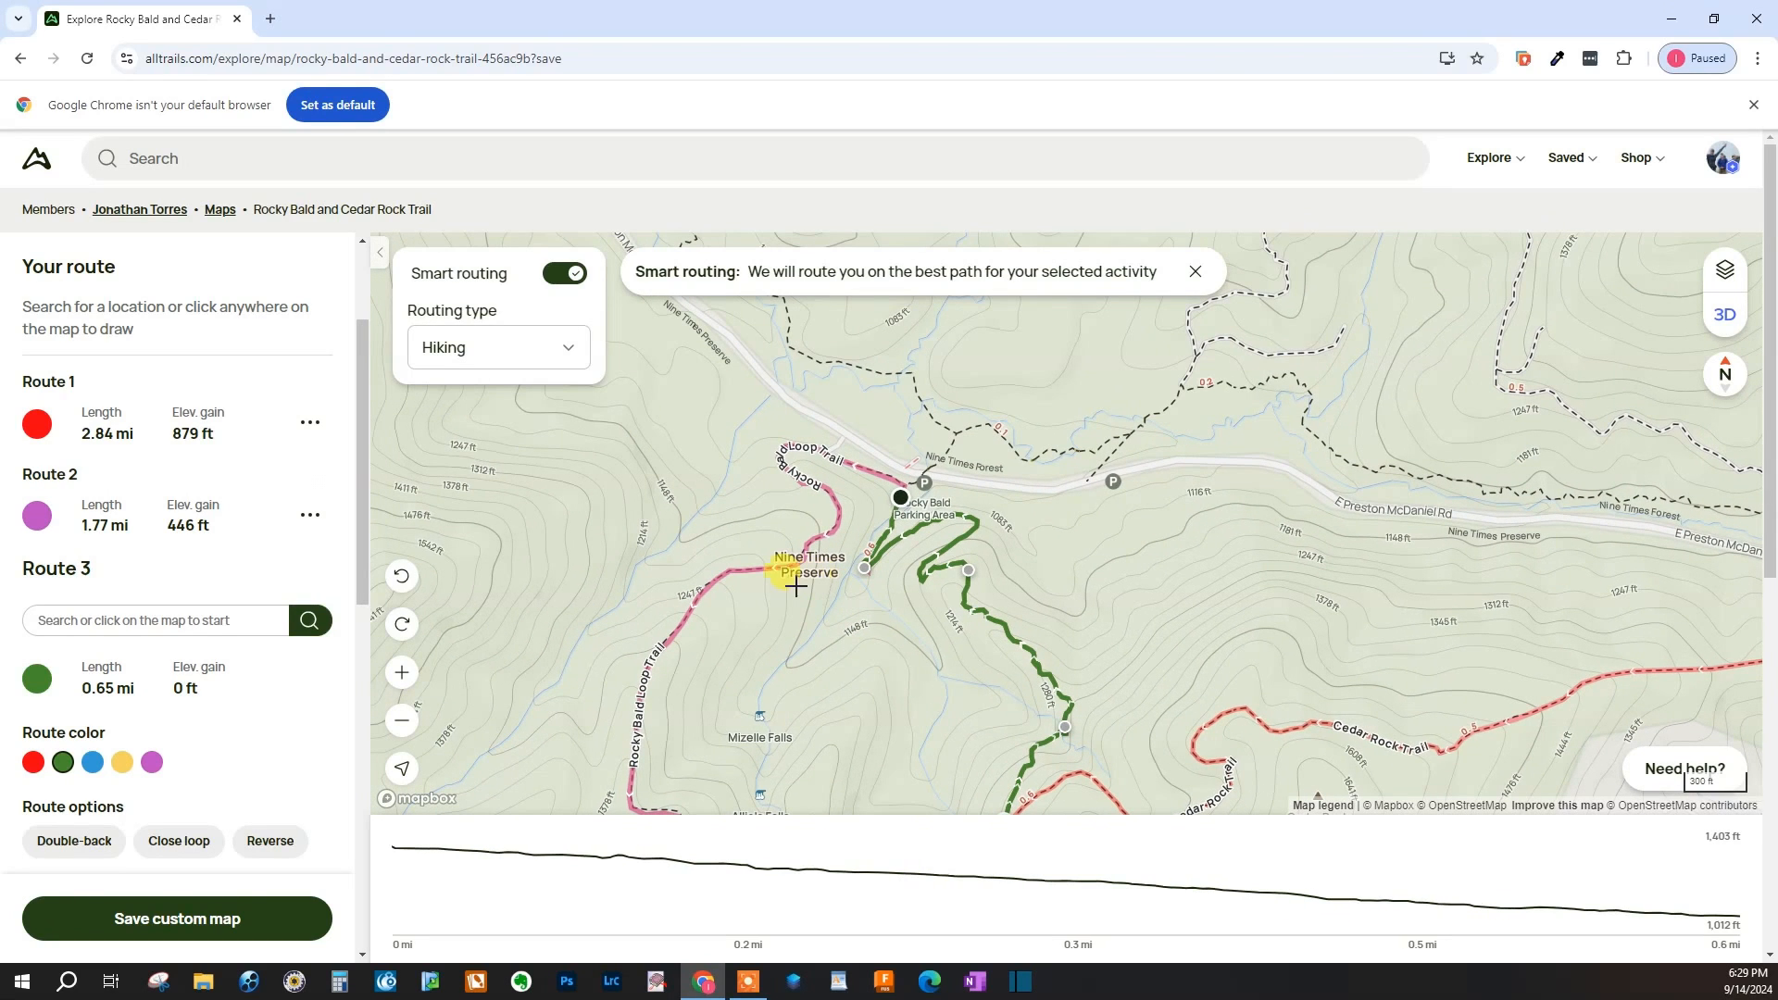
click(765, 572)
drag(770, 589, 925, 476)
click(880, 624)
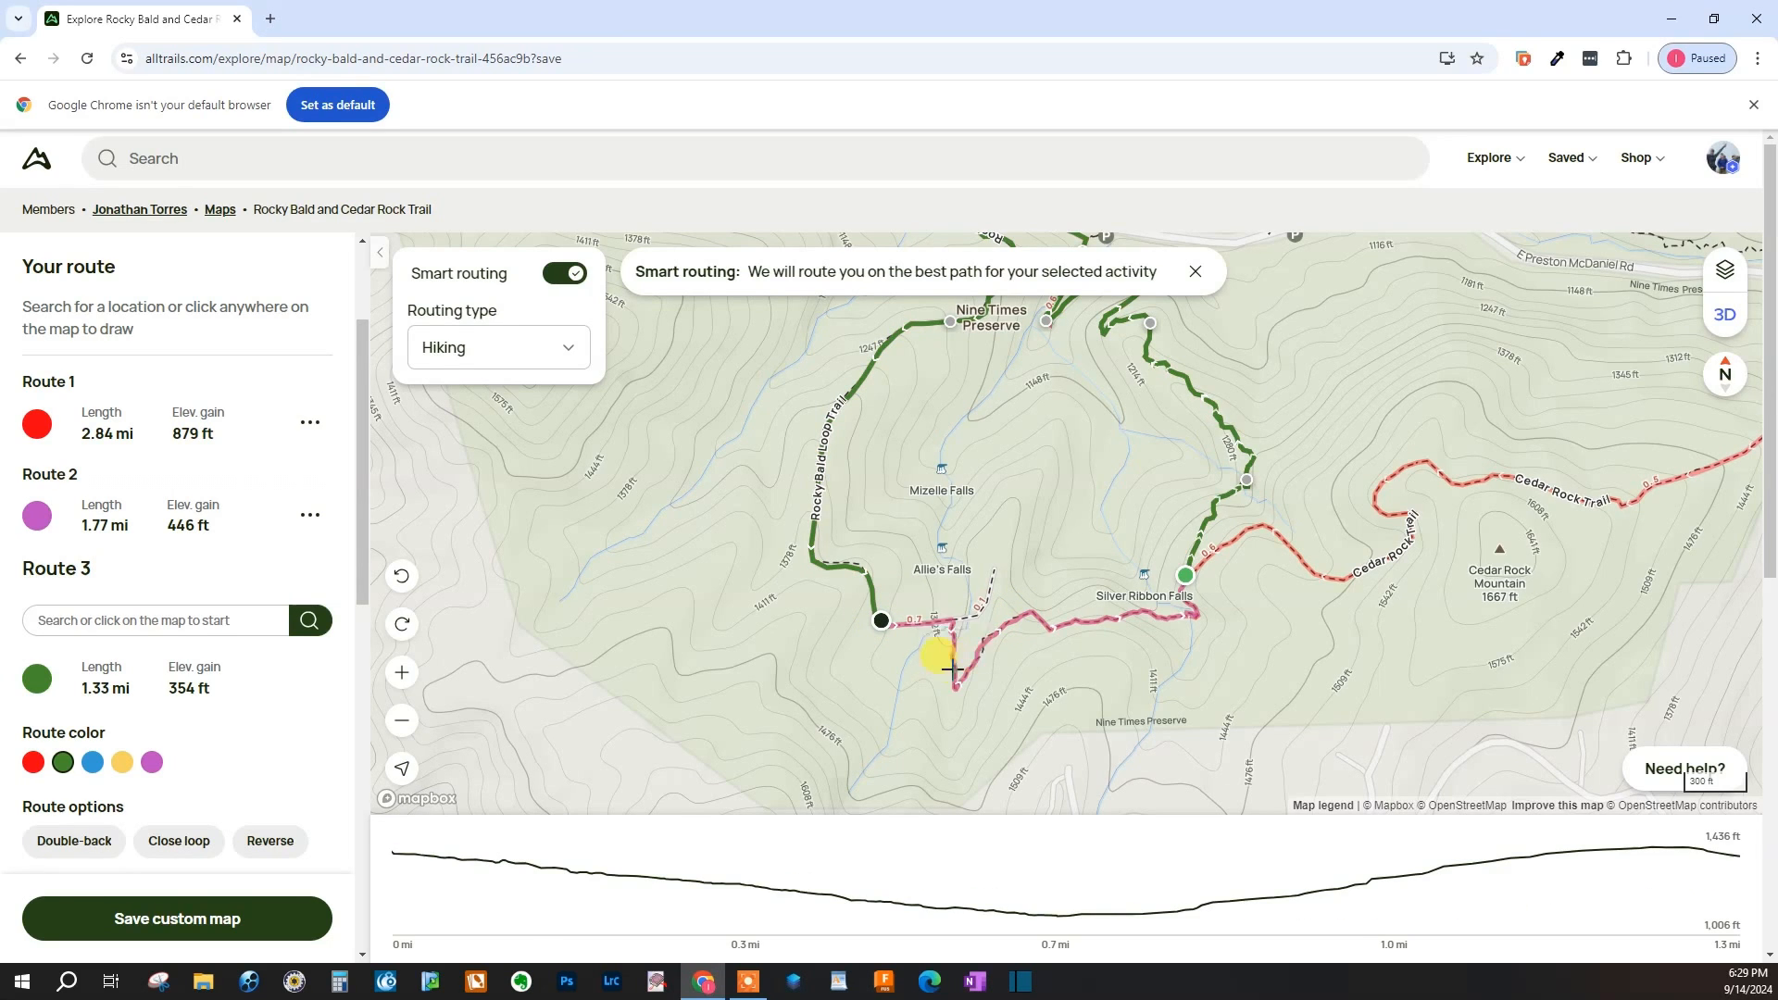
- Continue the green route through the loop's southern tip and east along the trail to just south of Silver Ribbon Falls
scroll(952, 619, down, 1)
scroll(959, 628, up, 4)
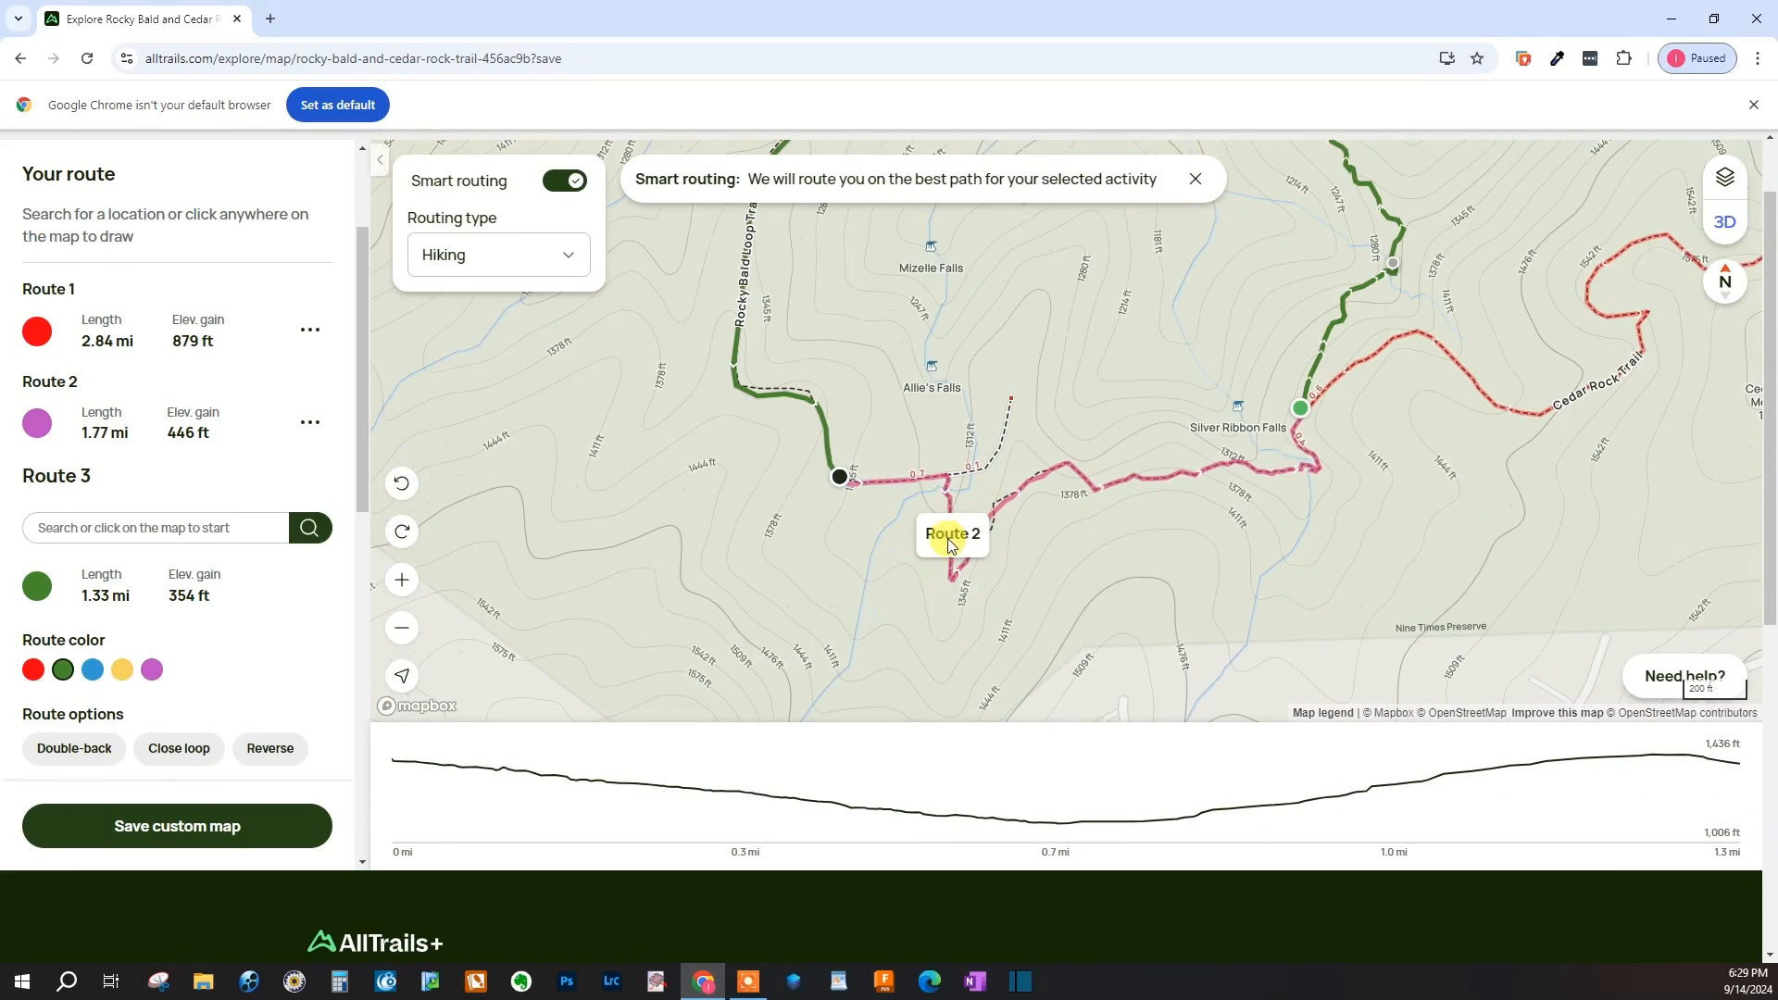
click(945, 475)
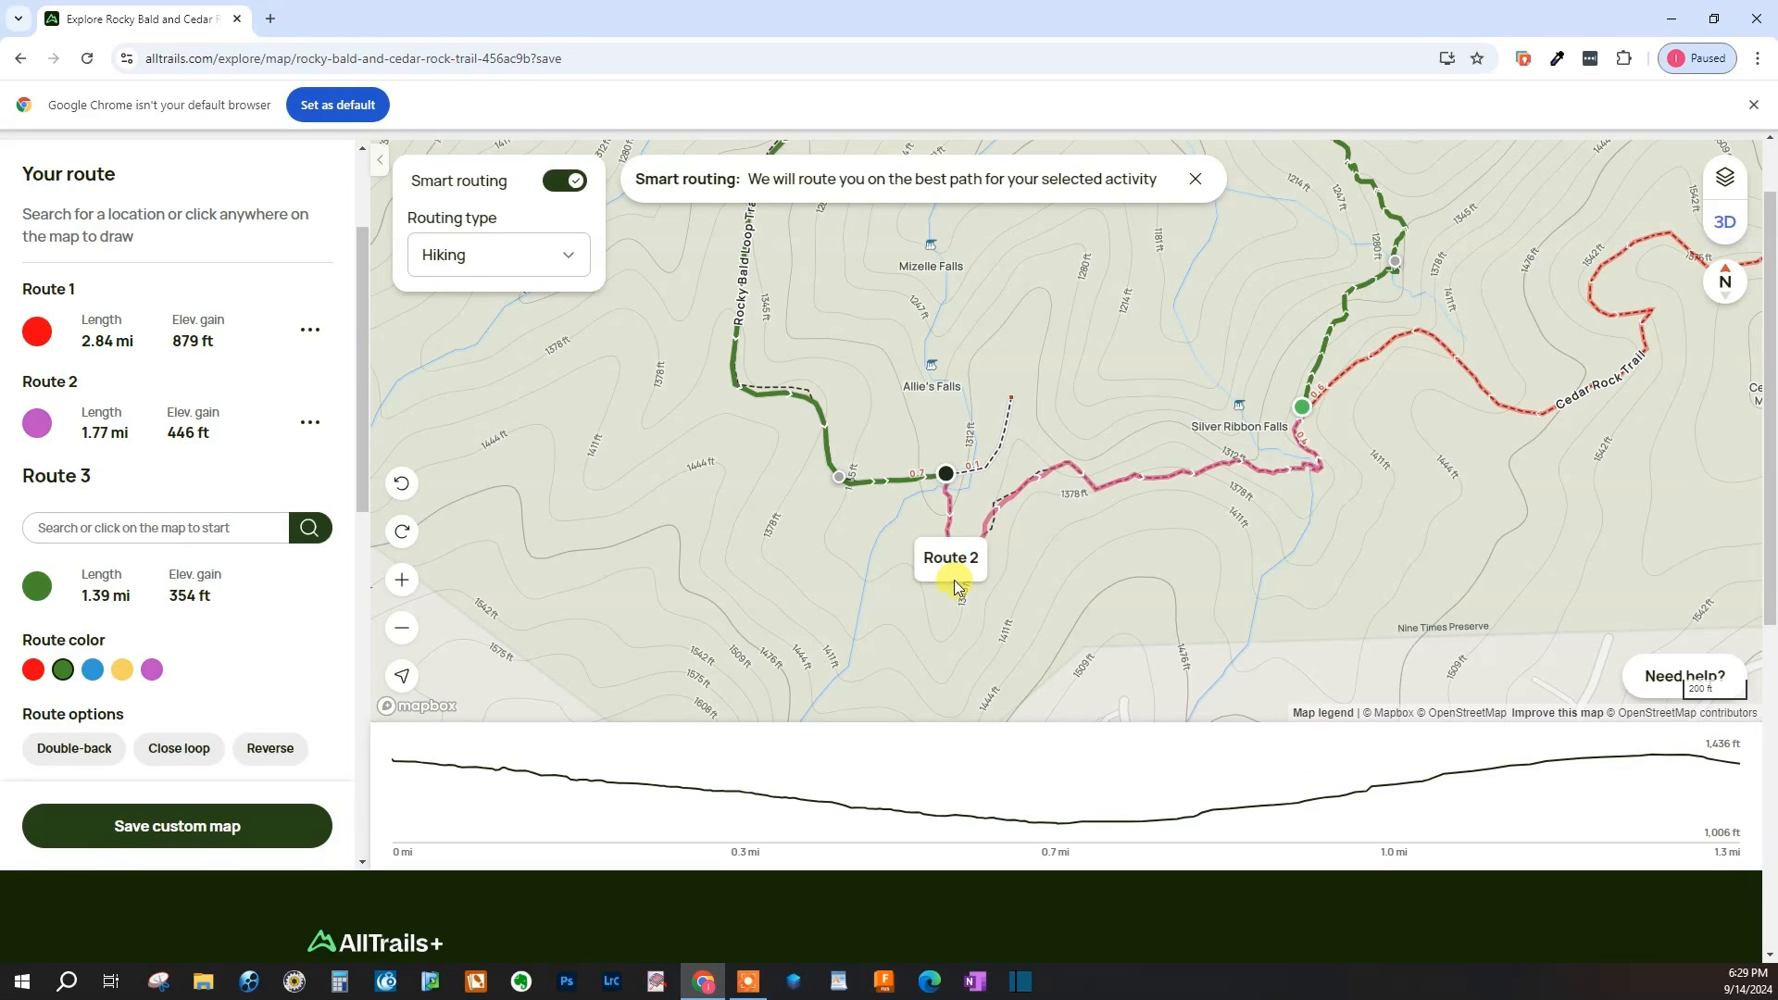
click(954, 582)
click(987, 523)
click(1284, 471)
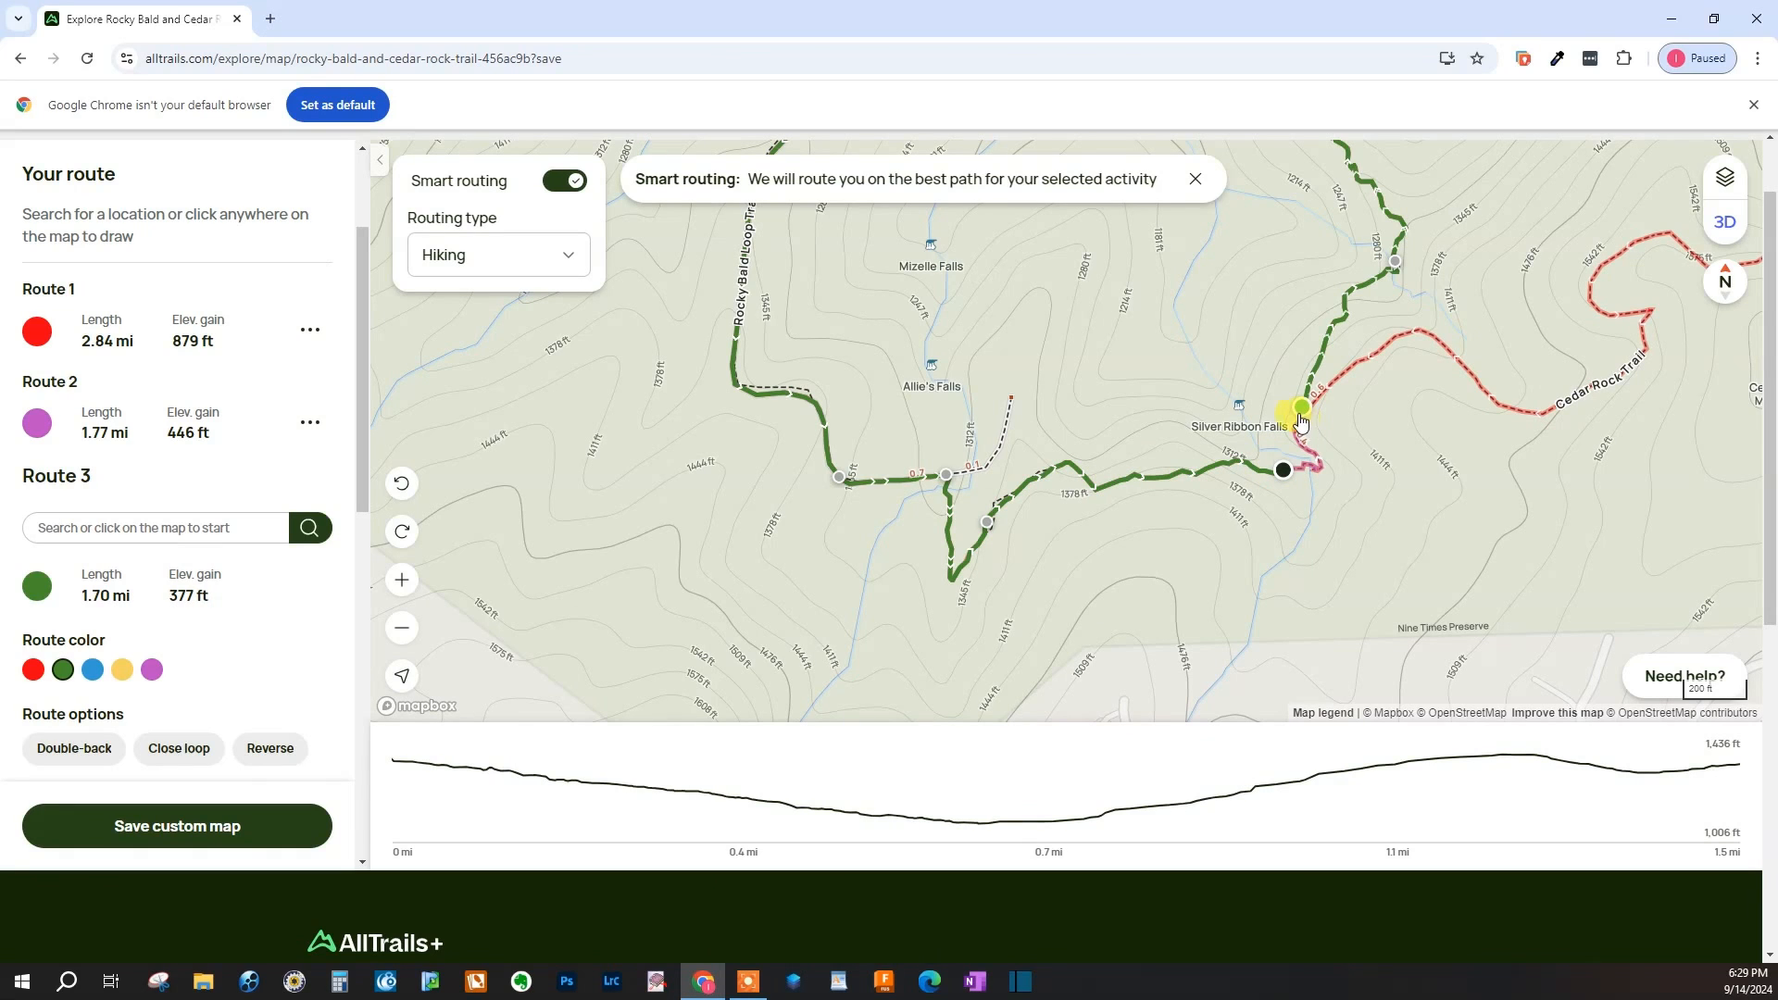
- Bring the green route back north to its starting point to complete the loop, and save it as Route 3
scroll(1301, 419, up, 4)
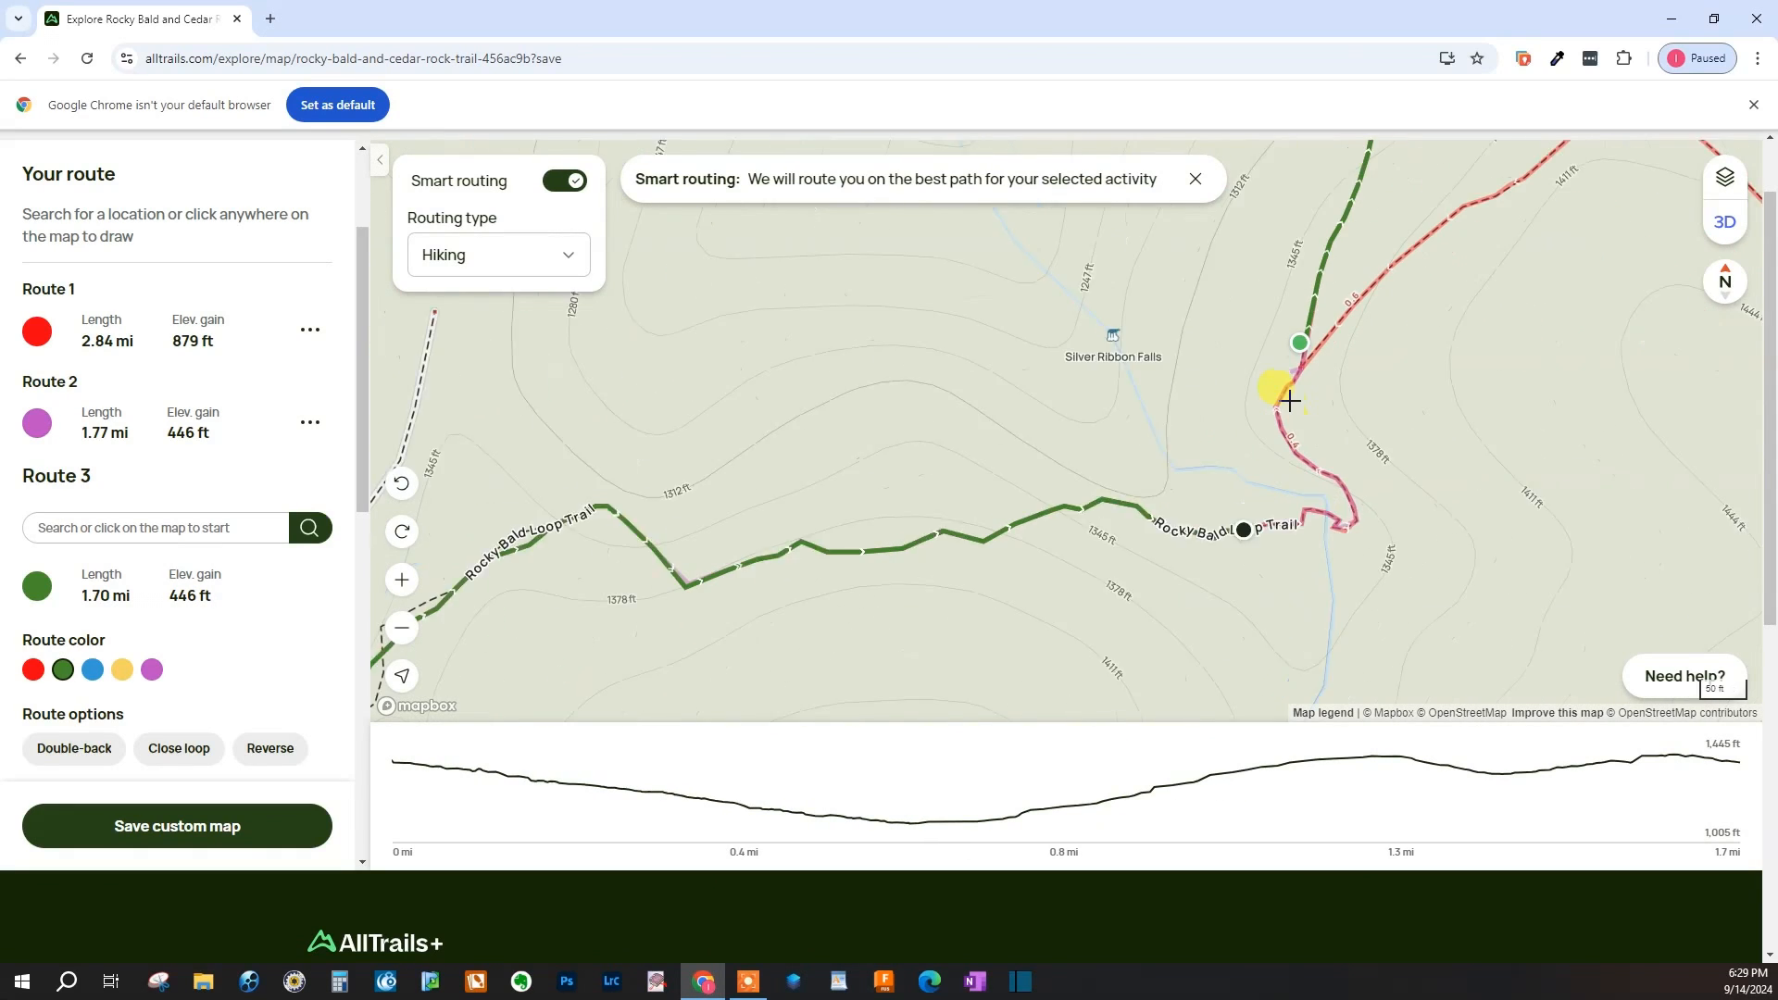
click(1282, 389)
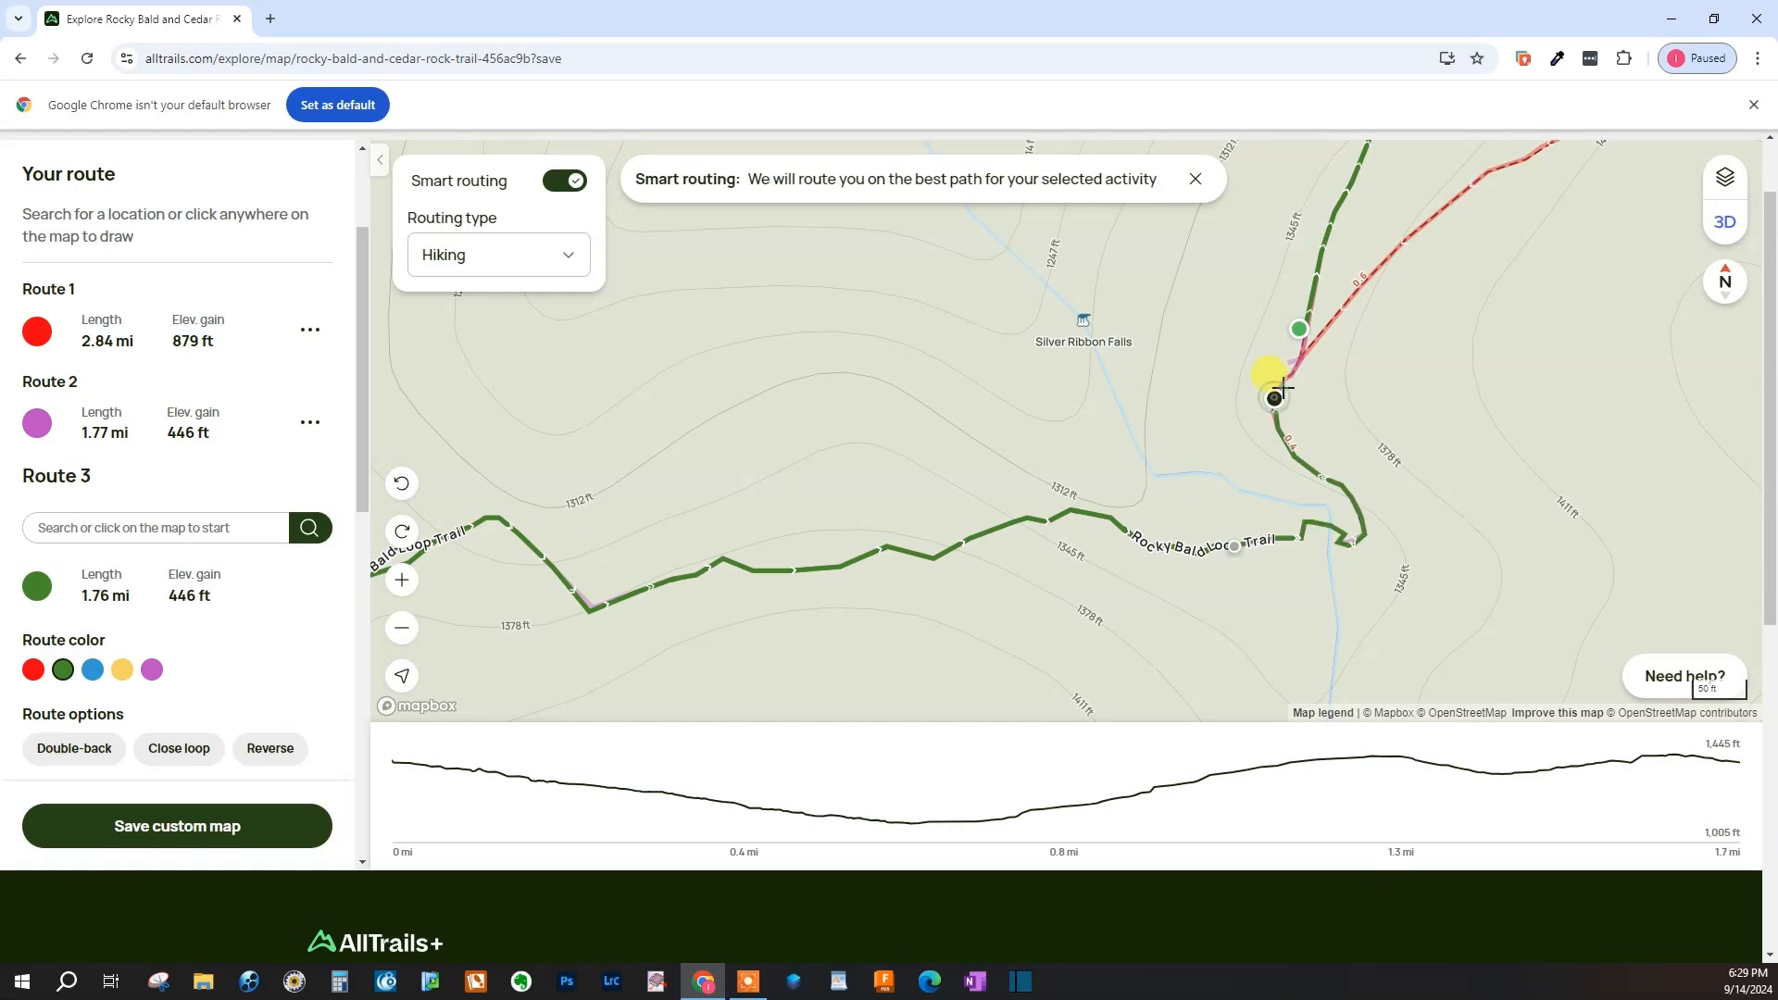
scroll(1296, 378, up, 1)
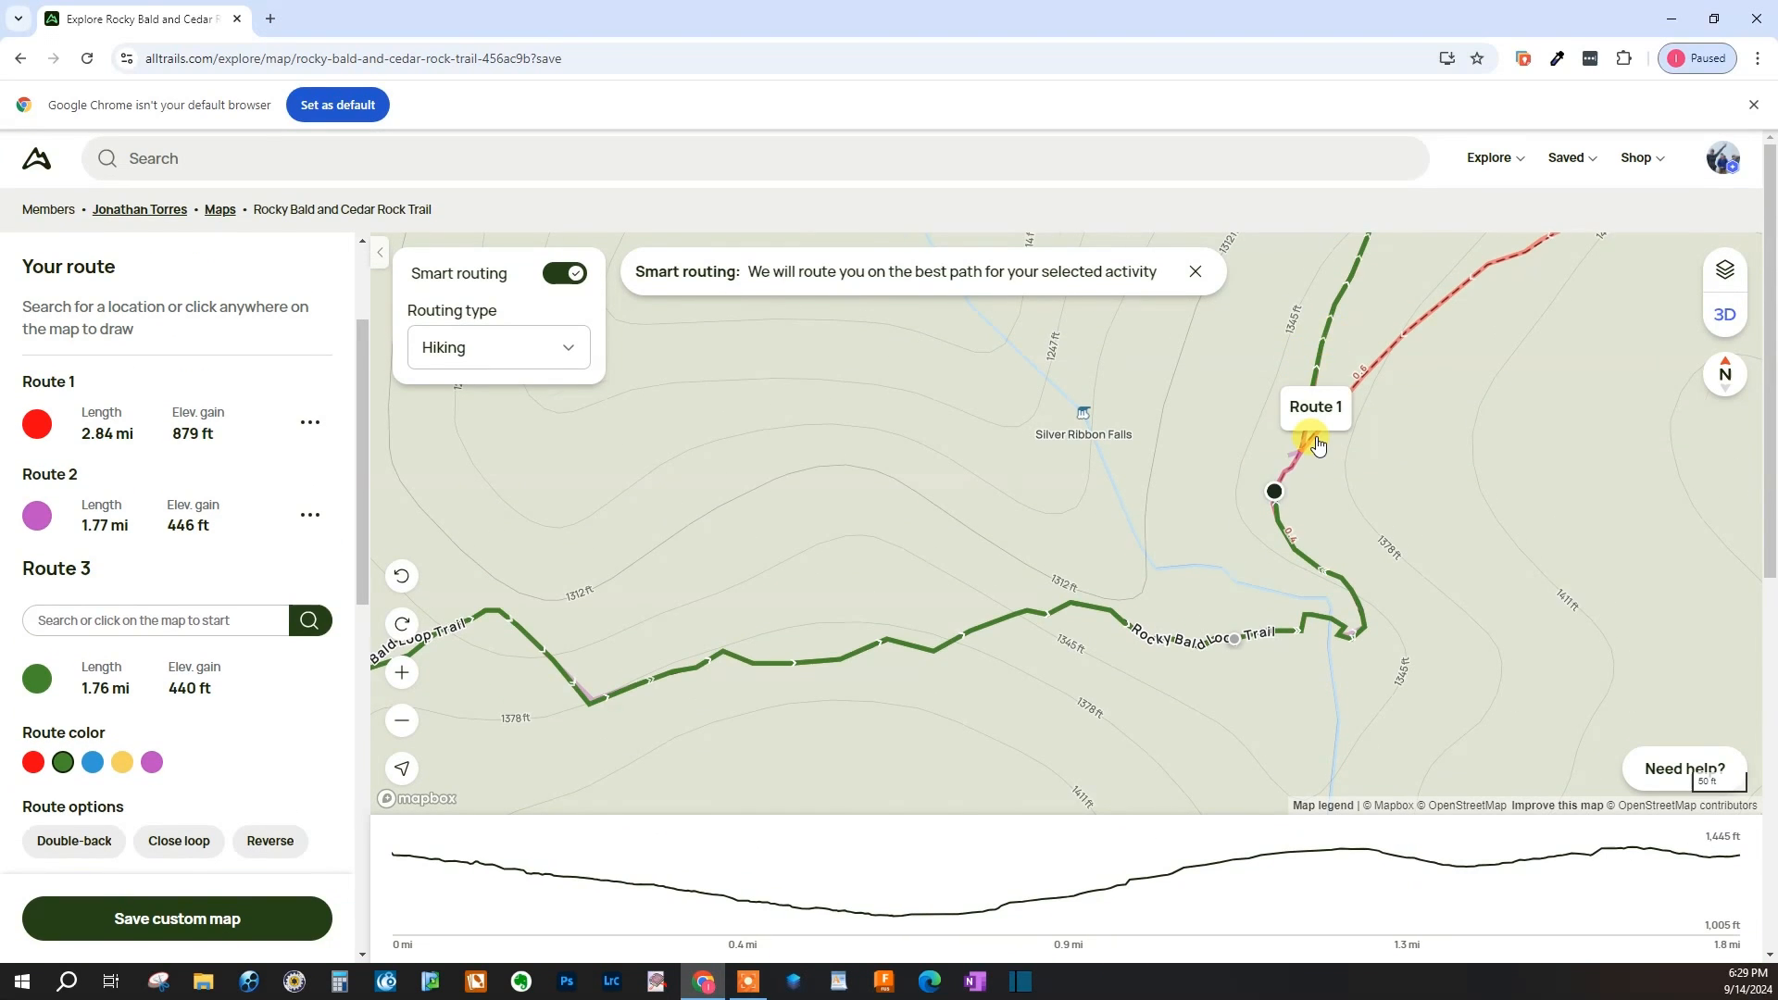
scroll(1319, 445, up, 2)
scroll(1319, 445, up, 2)
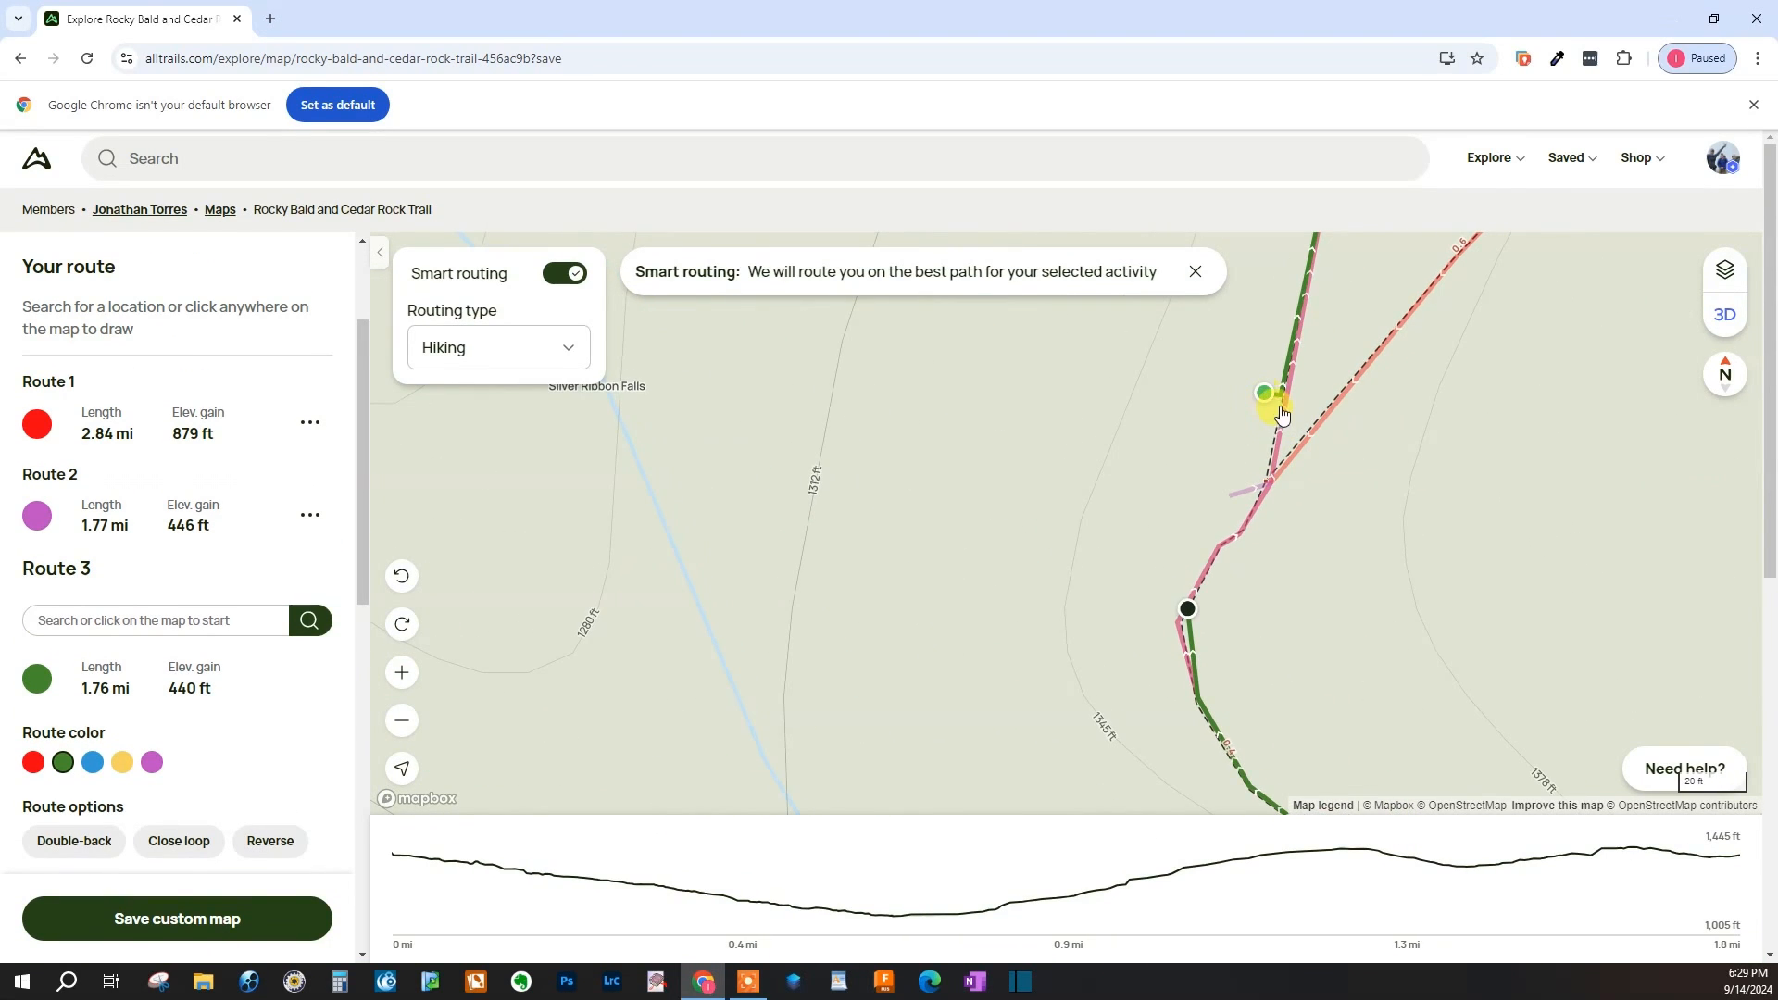
click(1282, 419)
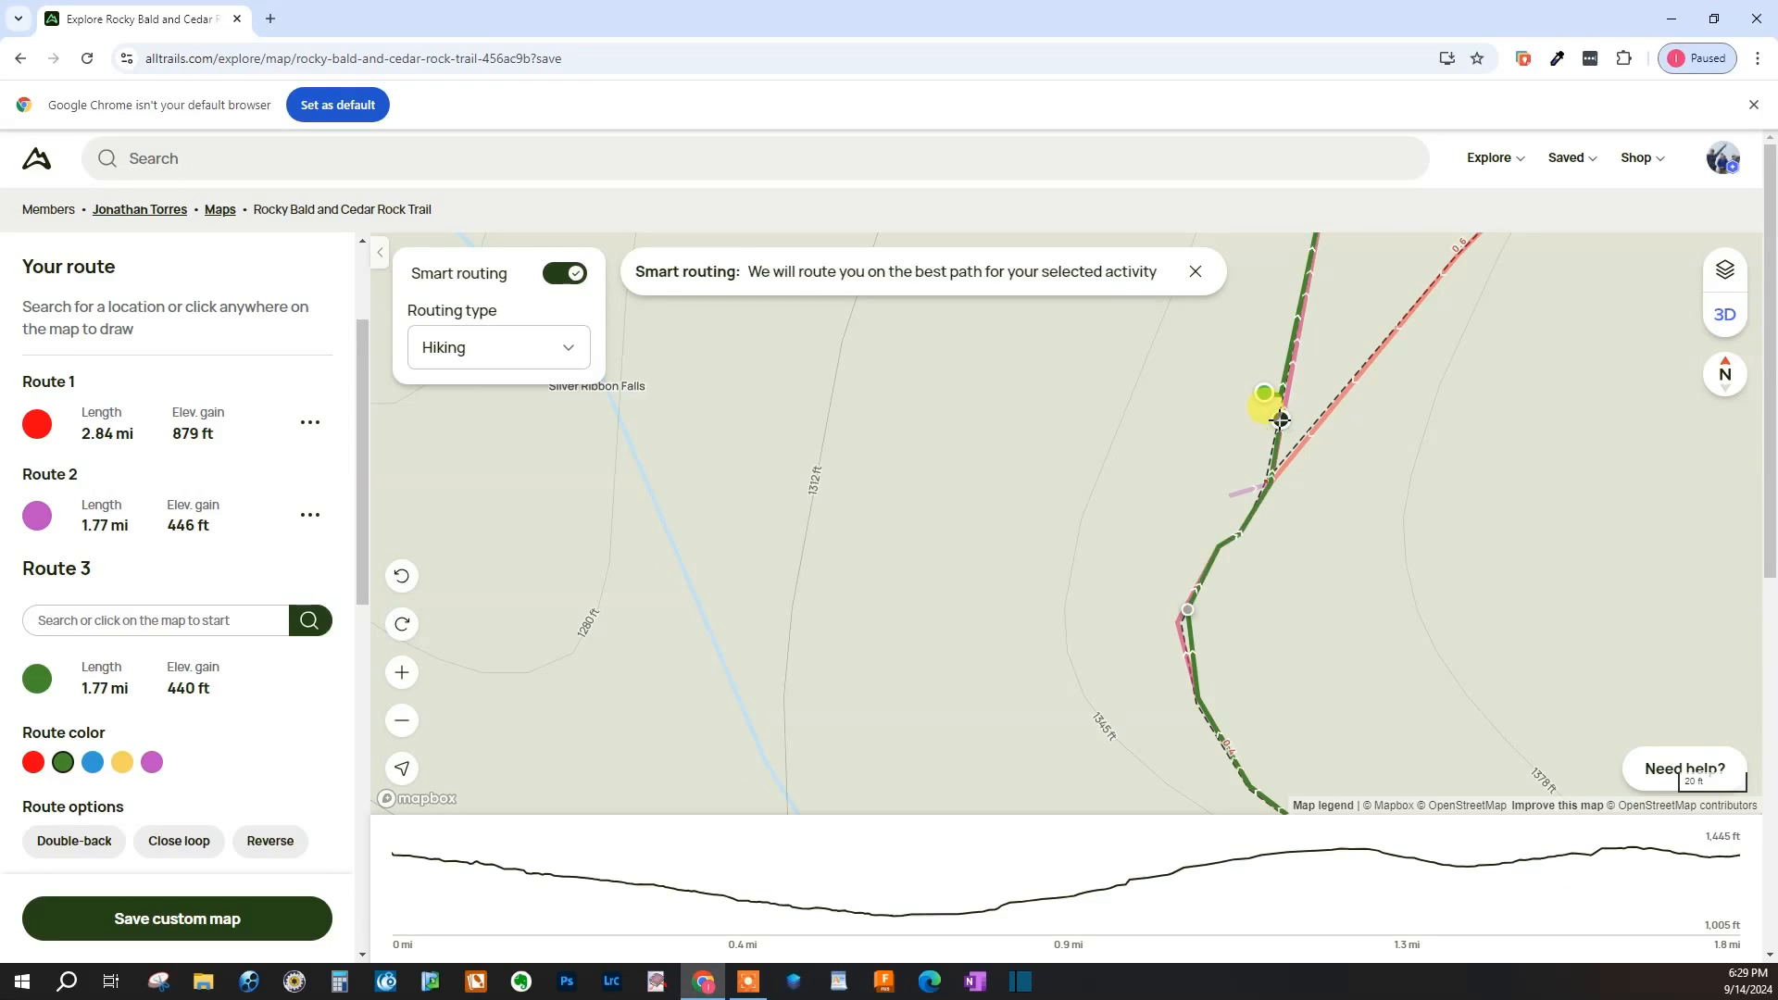
click(1274, 400)
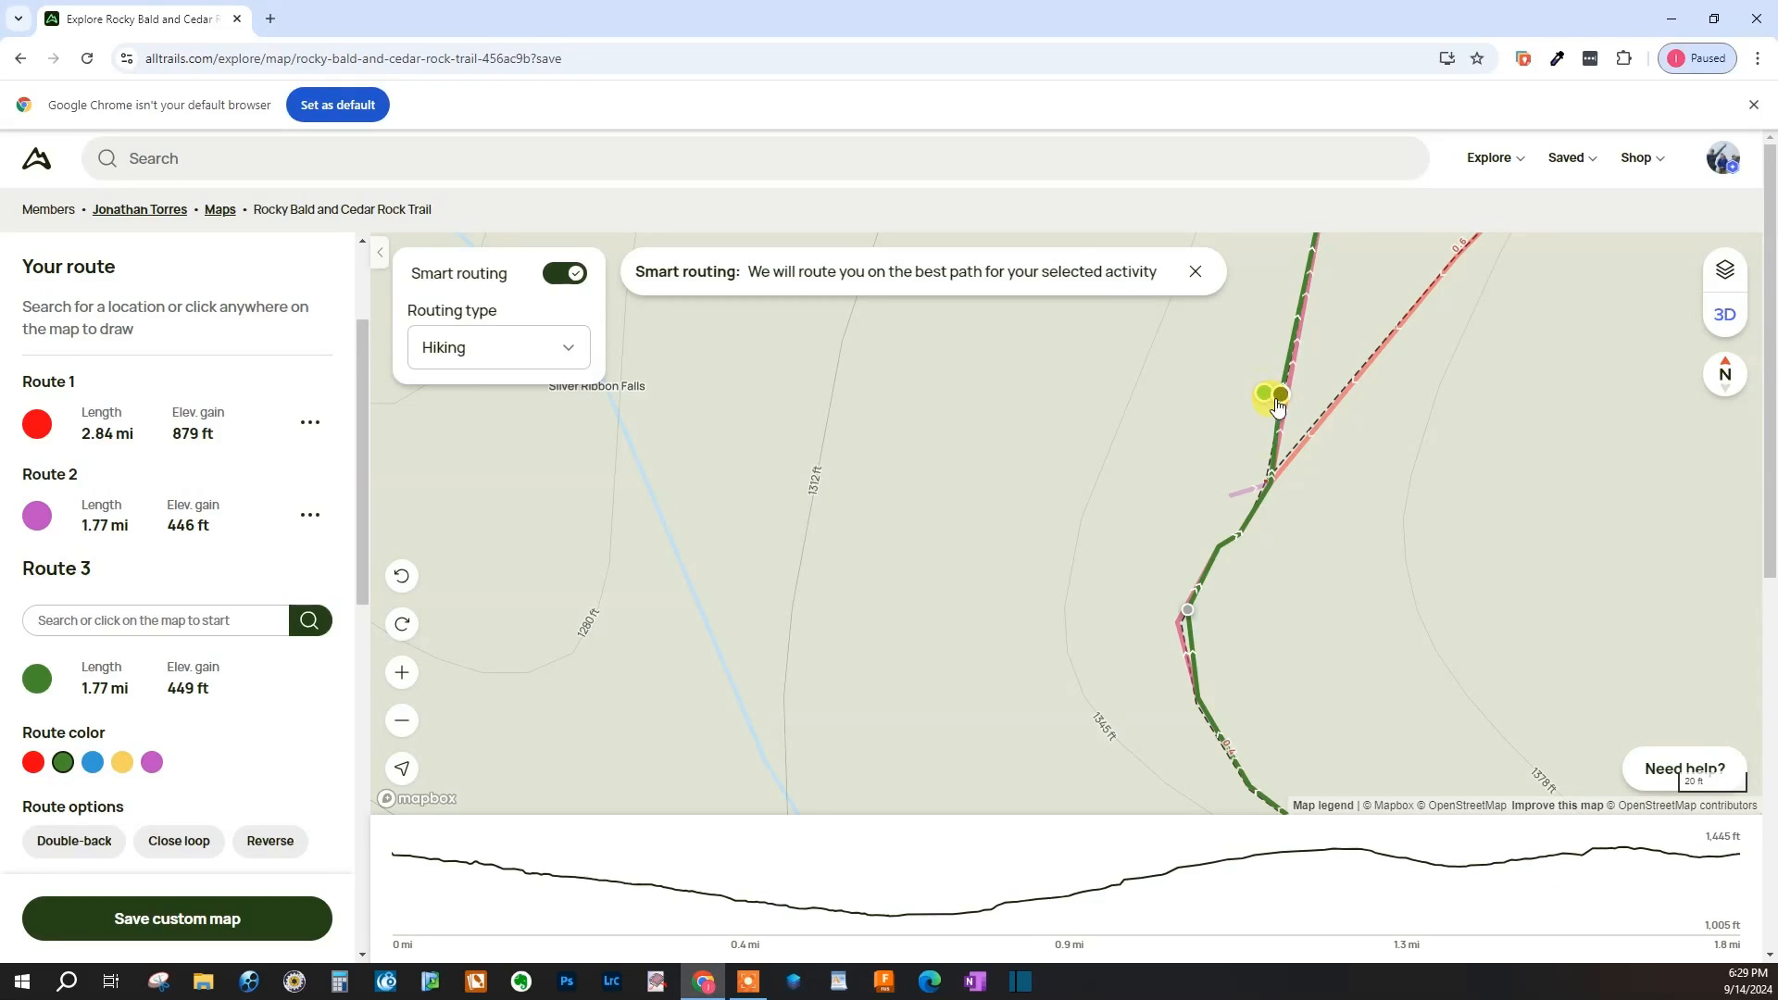
scroll(227, 802, down, 2)
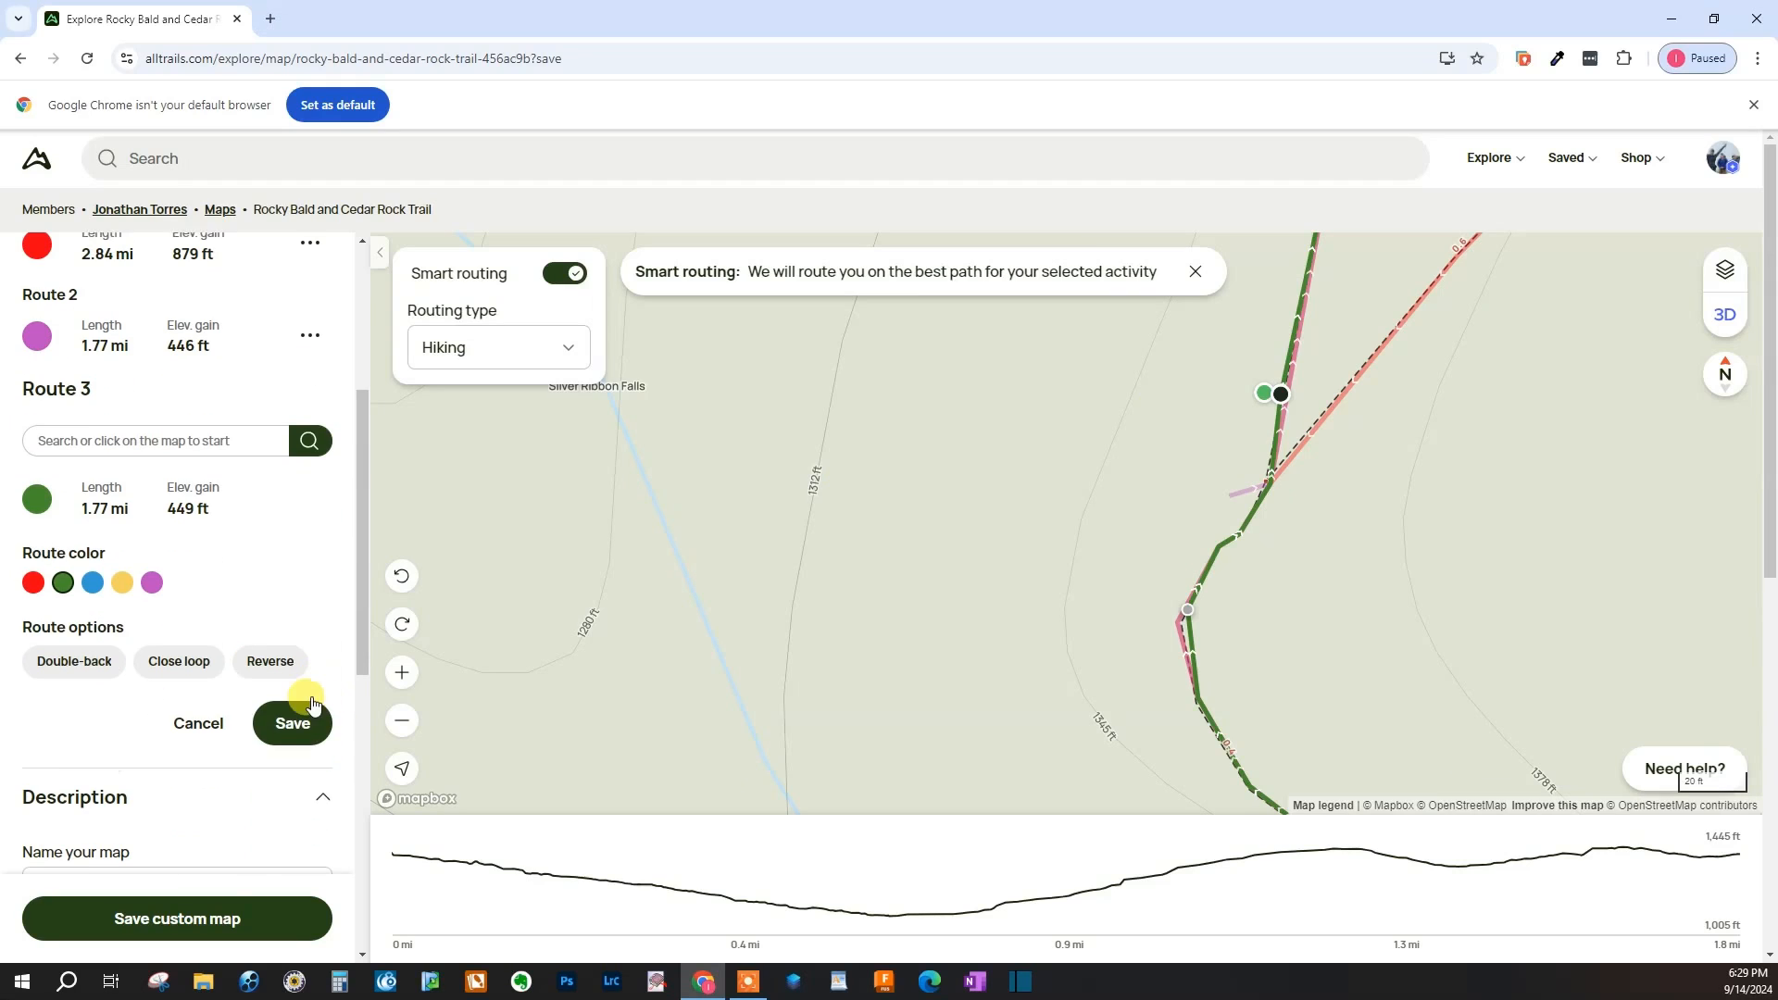
click(293, 718)
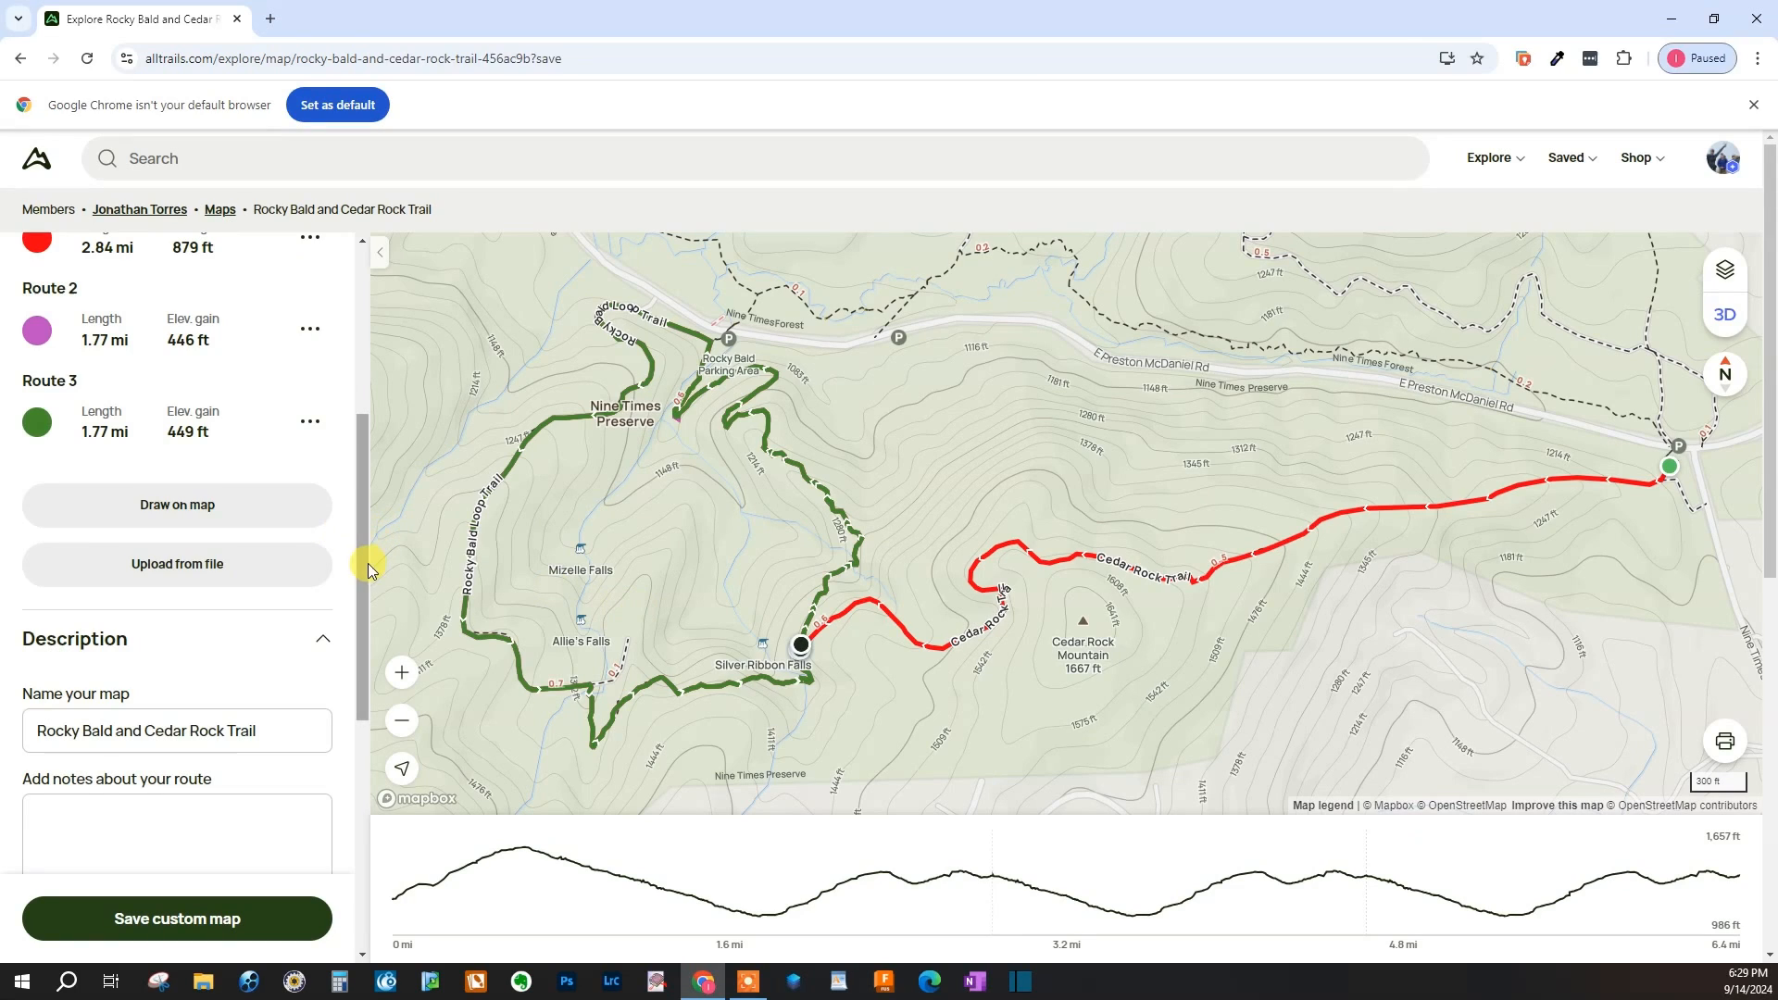
- Start a fourth route in yellow at the Cedar Rock Trail junction just northeast of Silver Ribbon Falls
drag(367, 568, 363, 461)
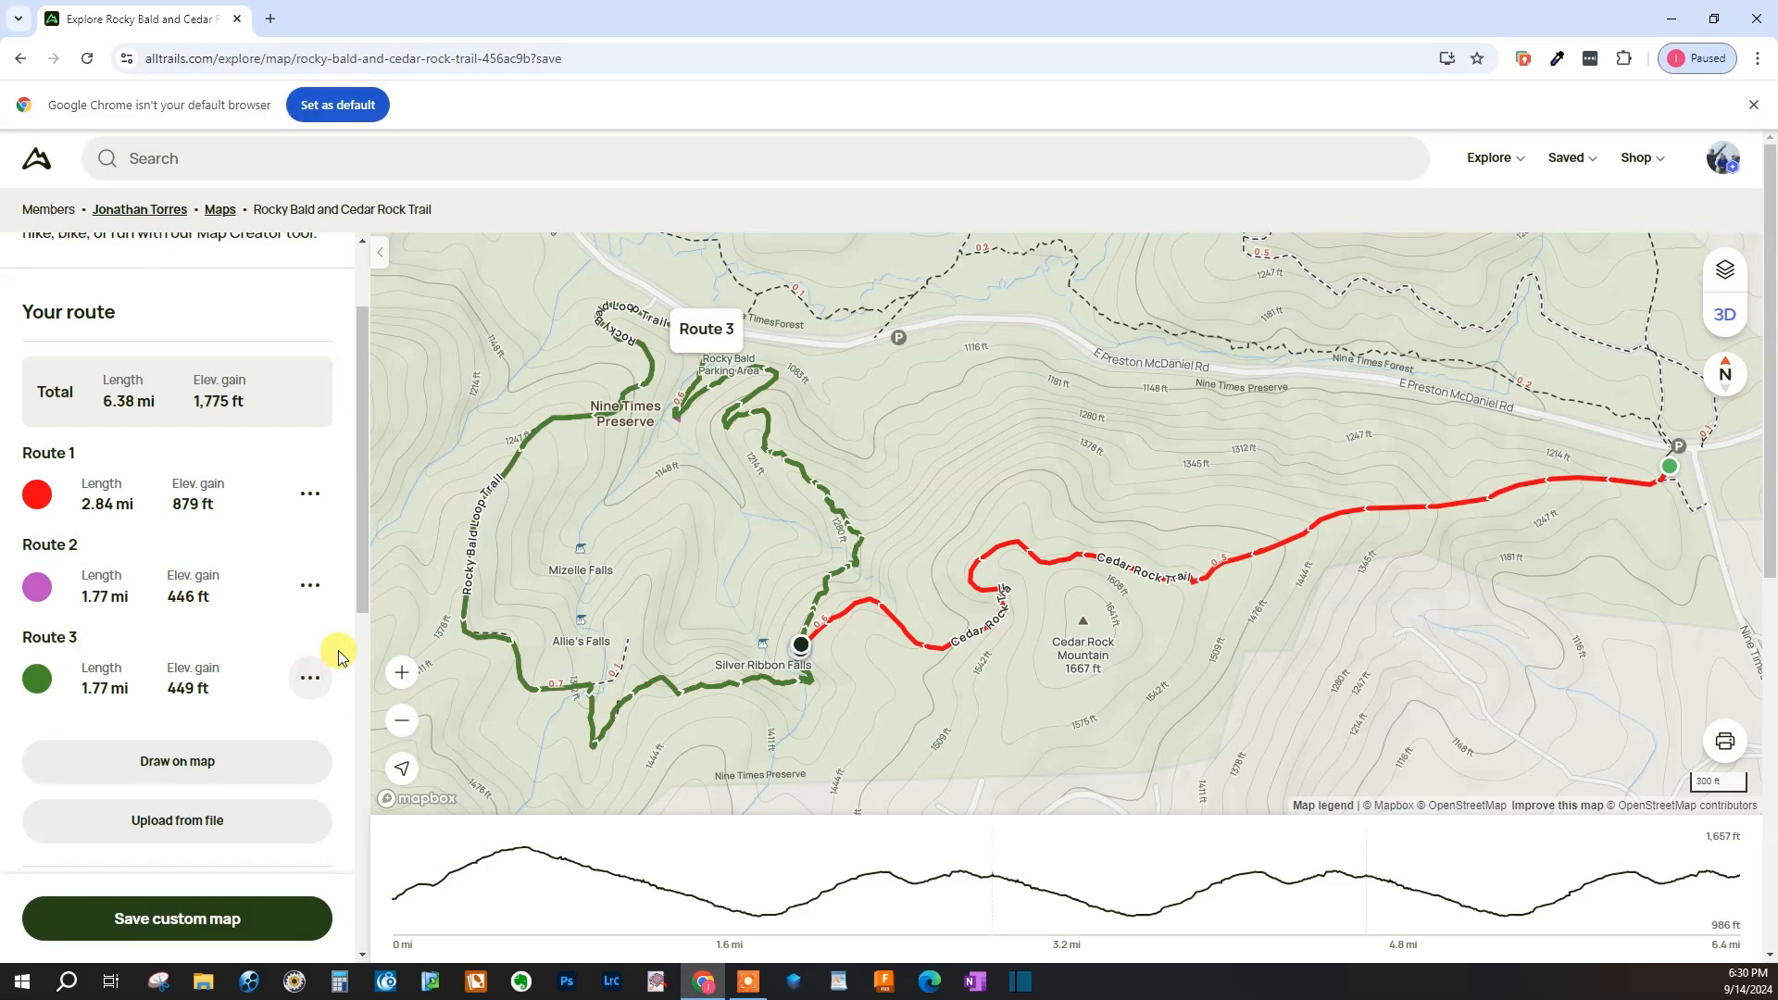
click(207, 769)
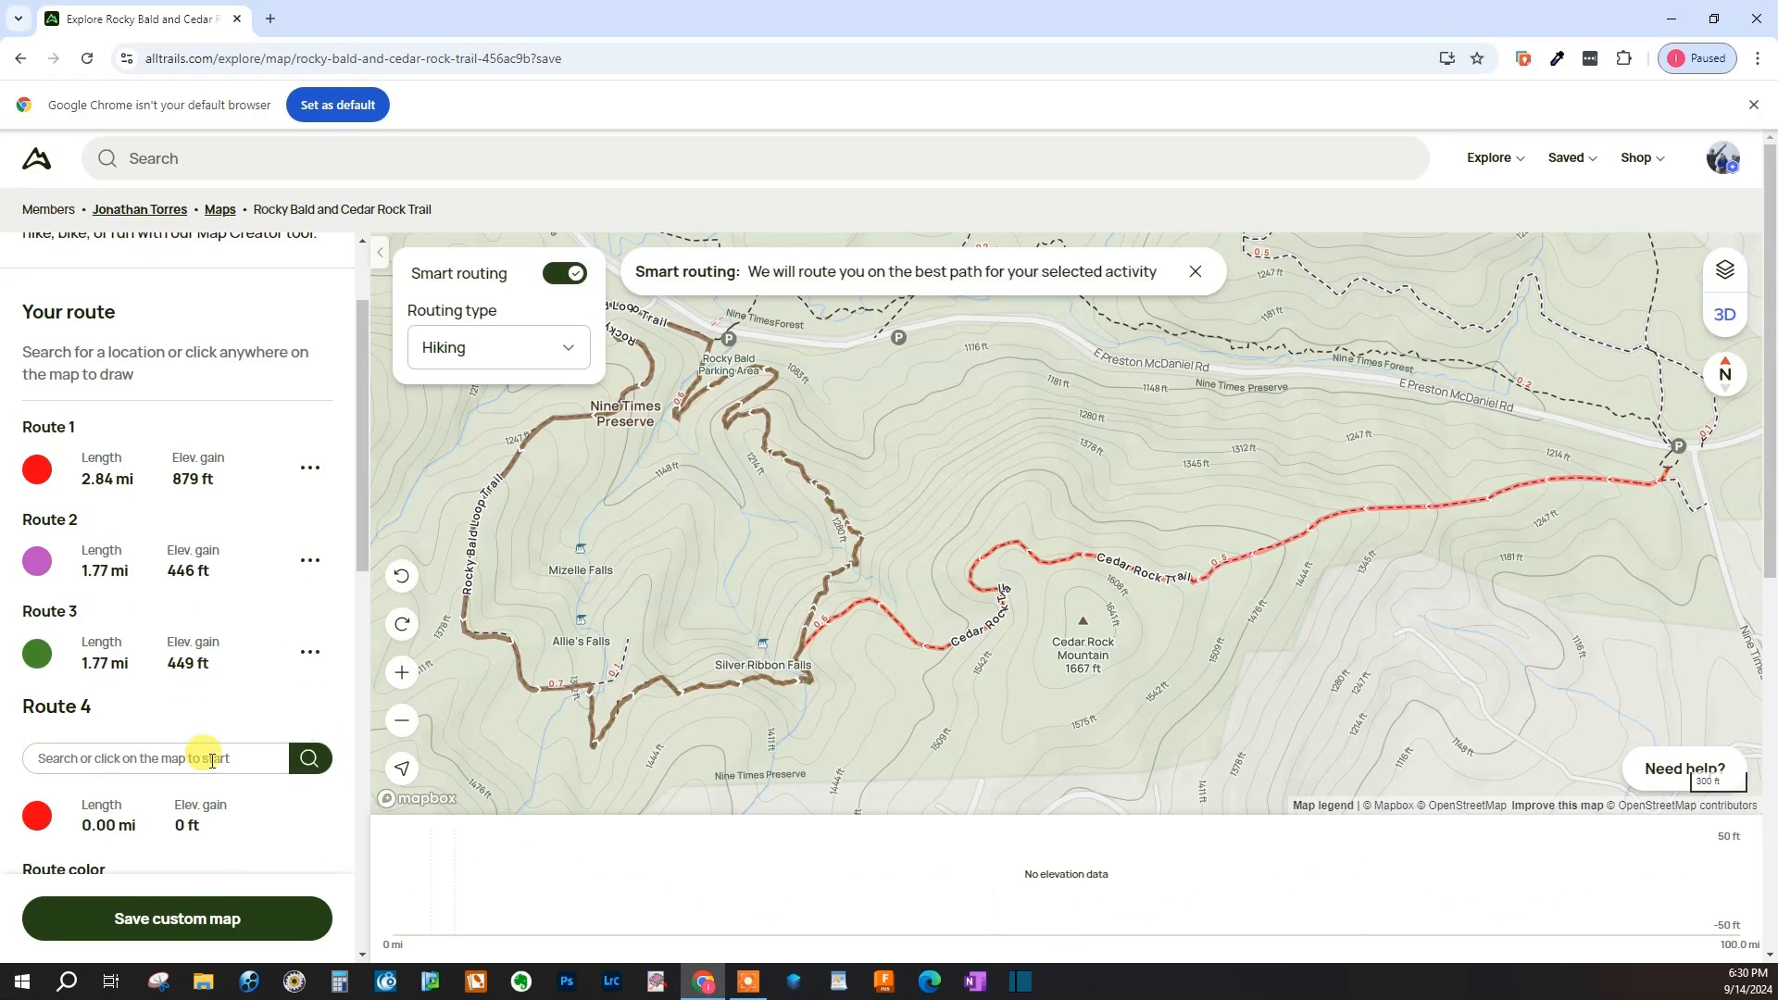
scroll(284, 693, down, 3)
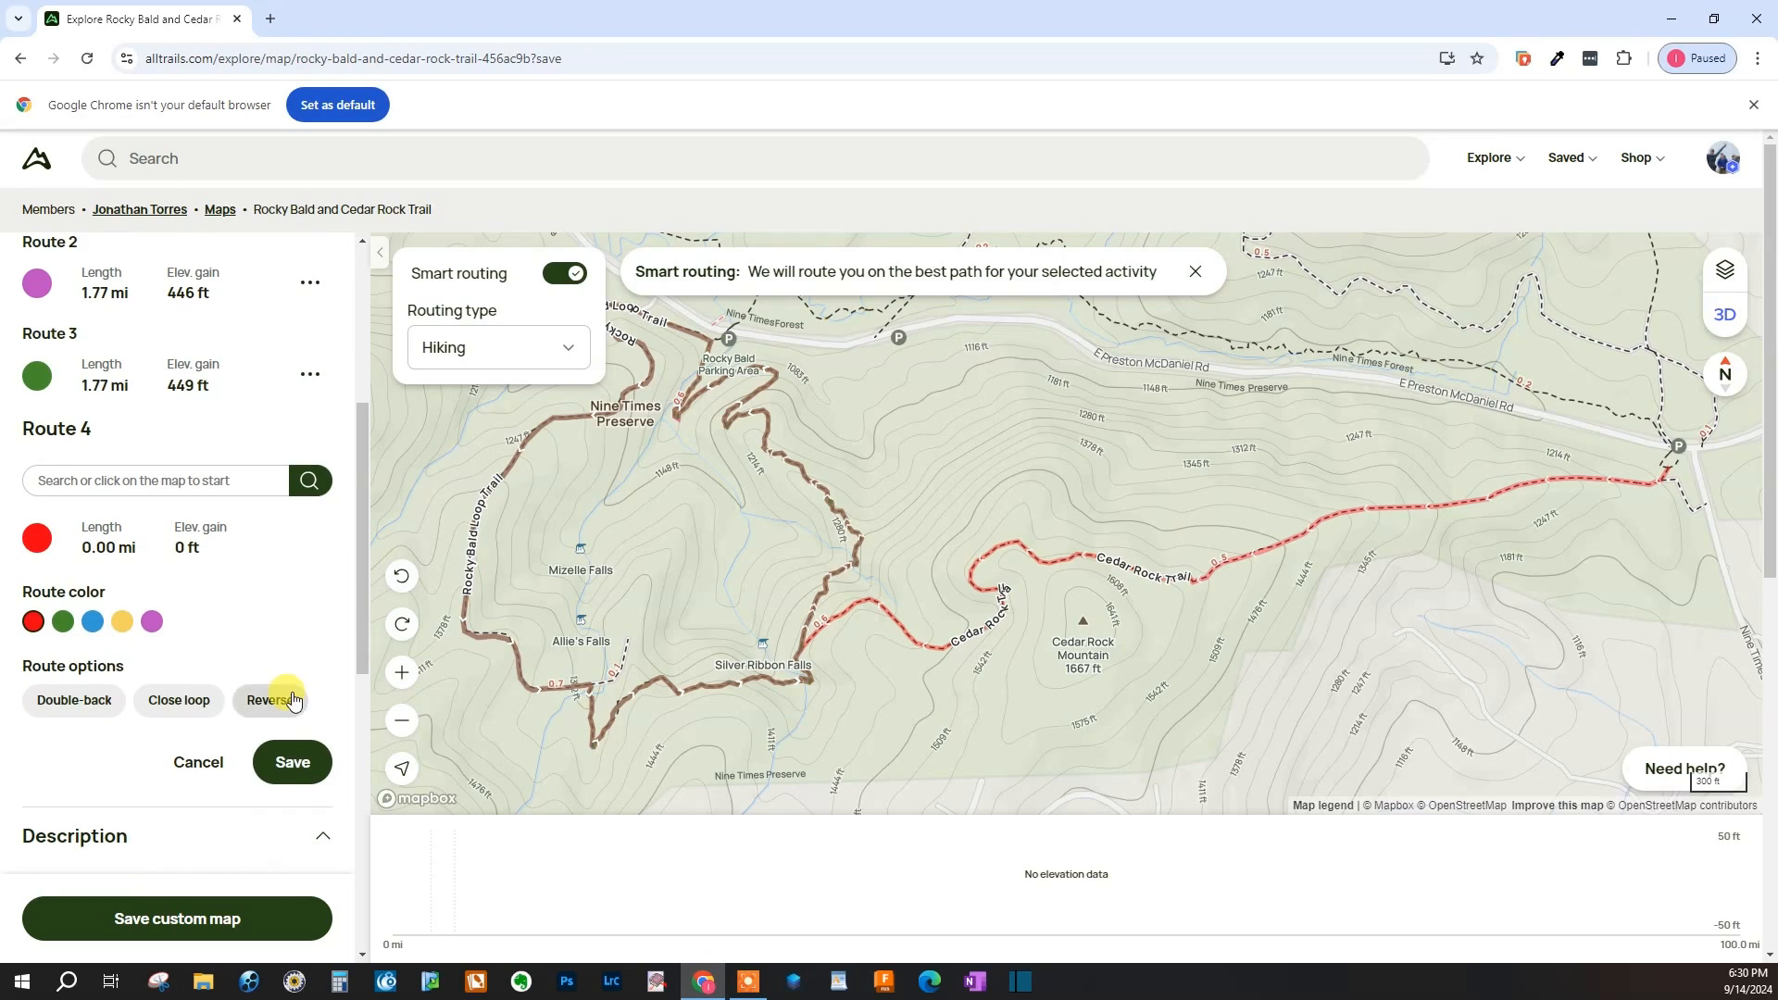
click(121, 622)
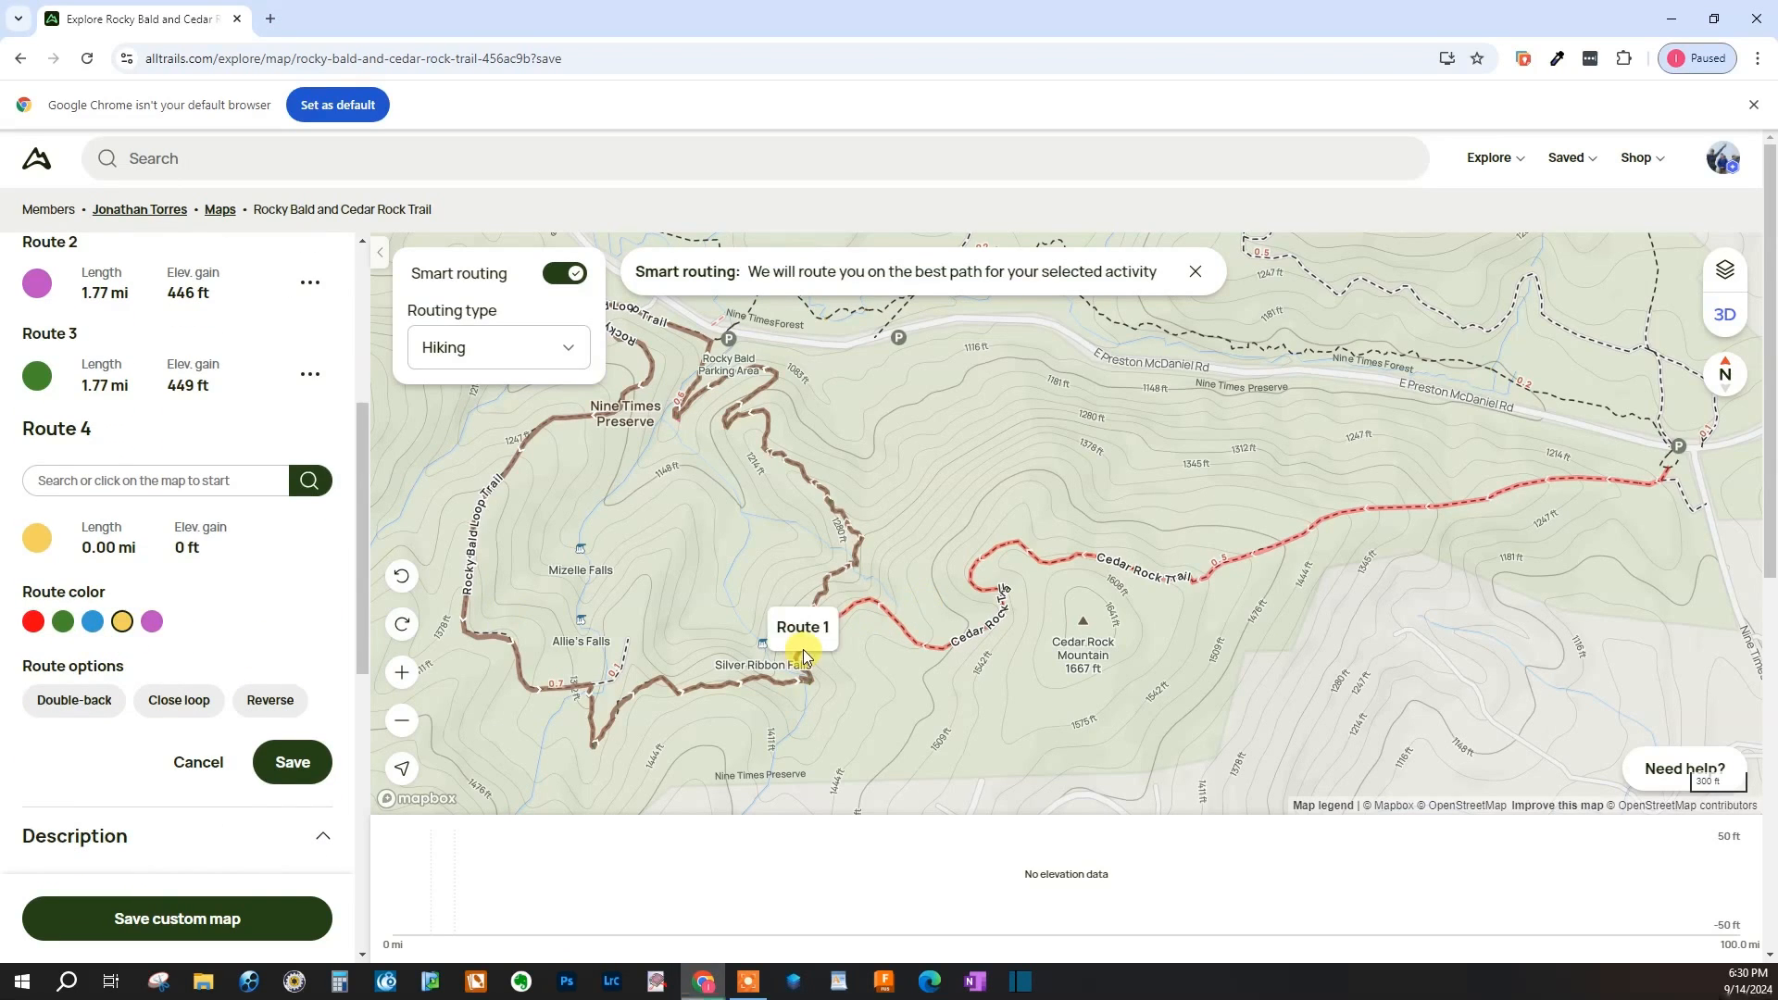
scroll(838, 630, up, 2)
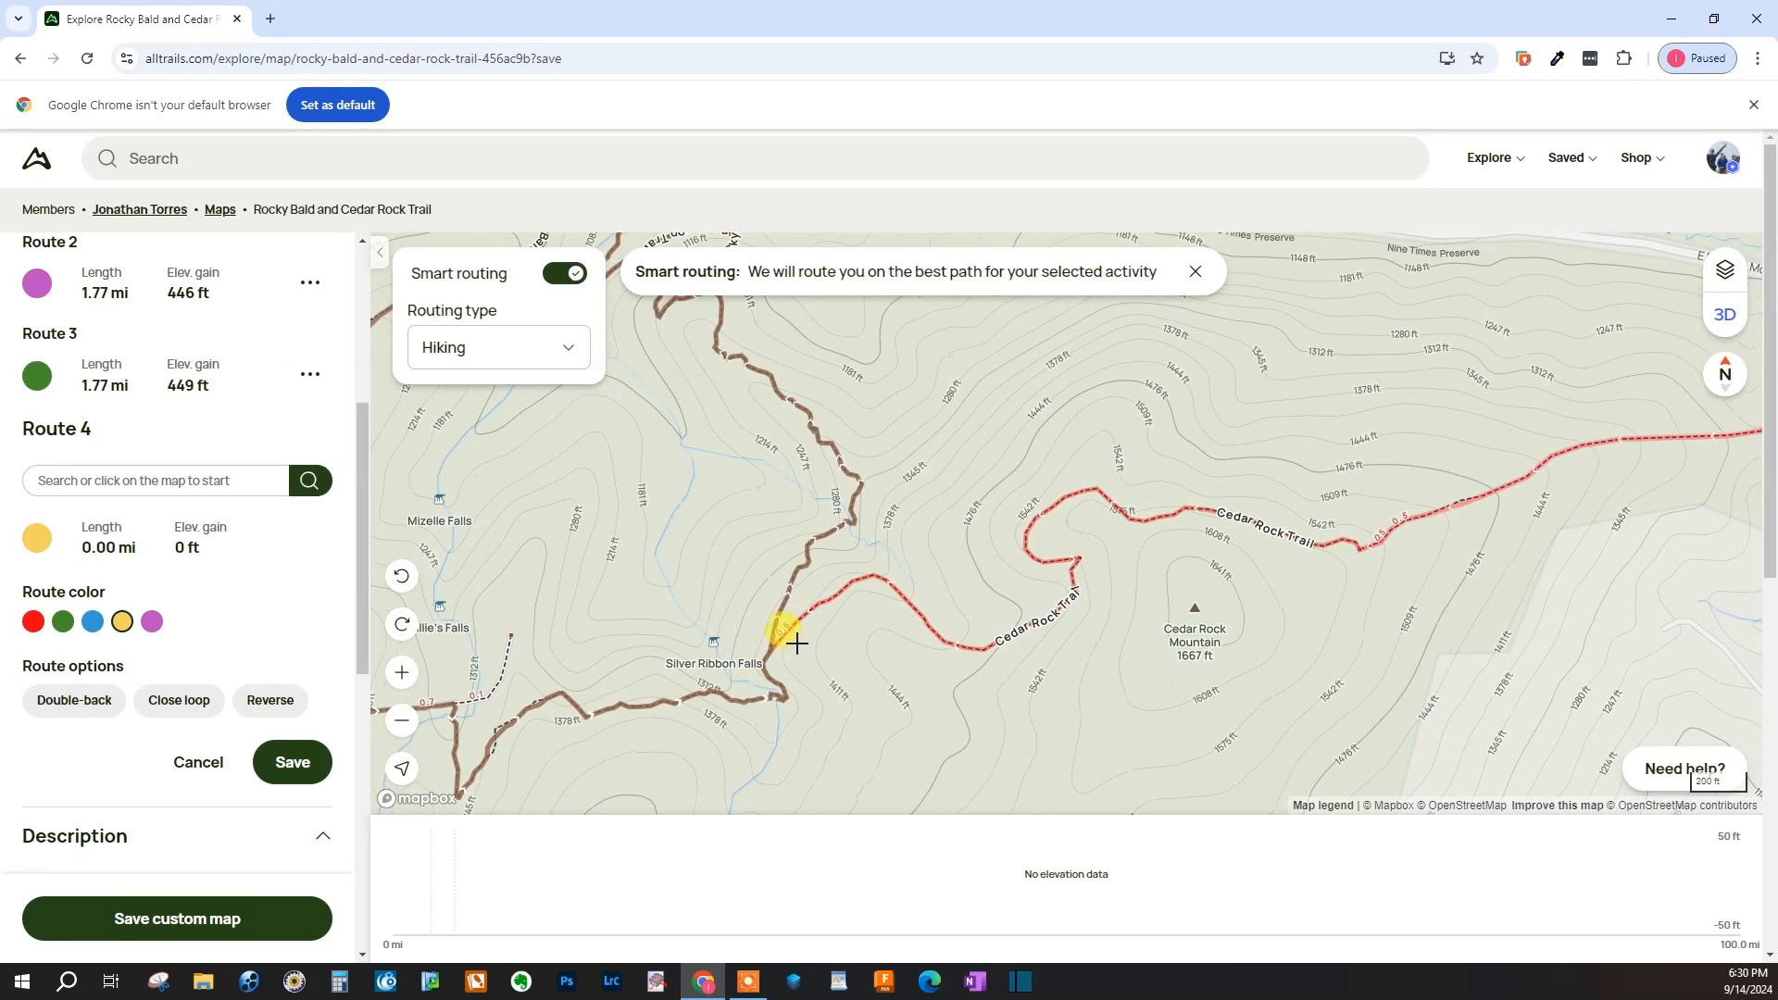
click(771, 651)
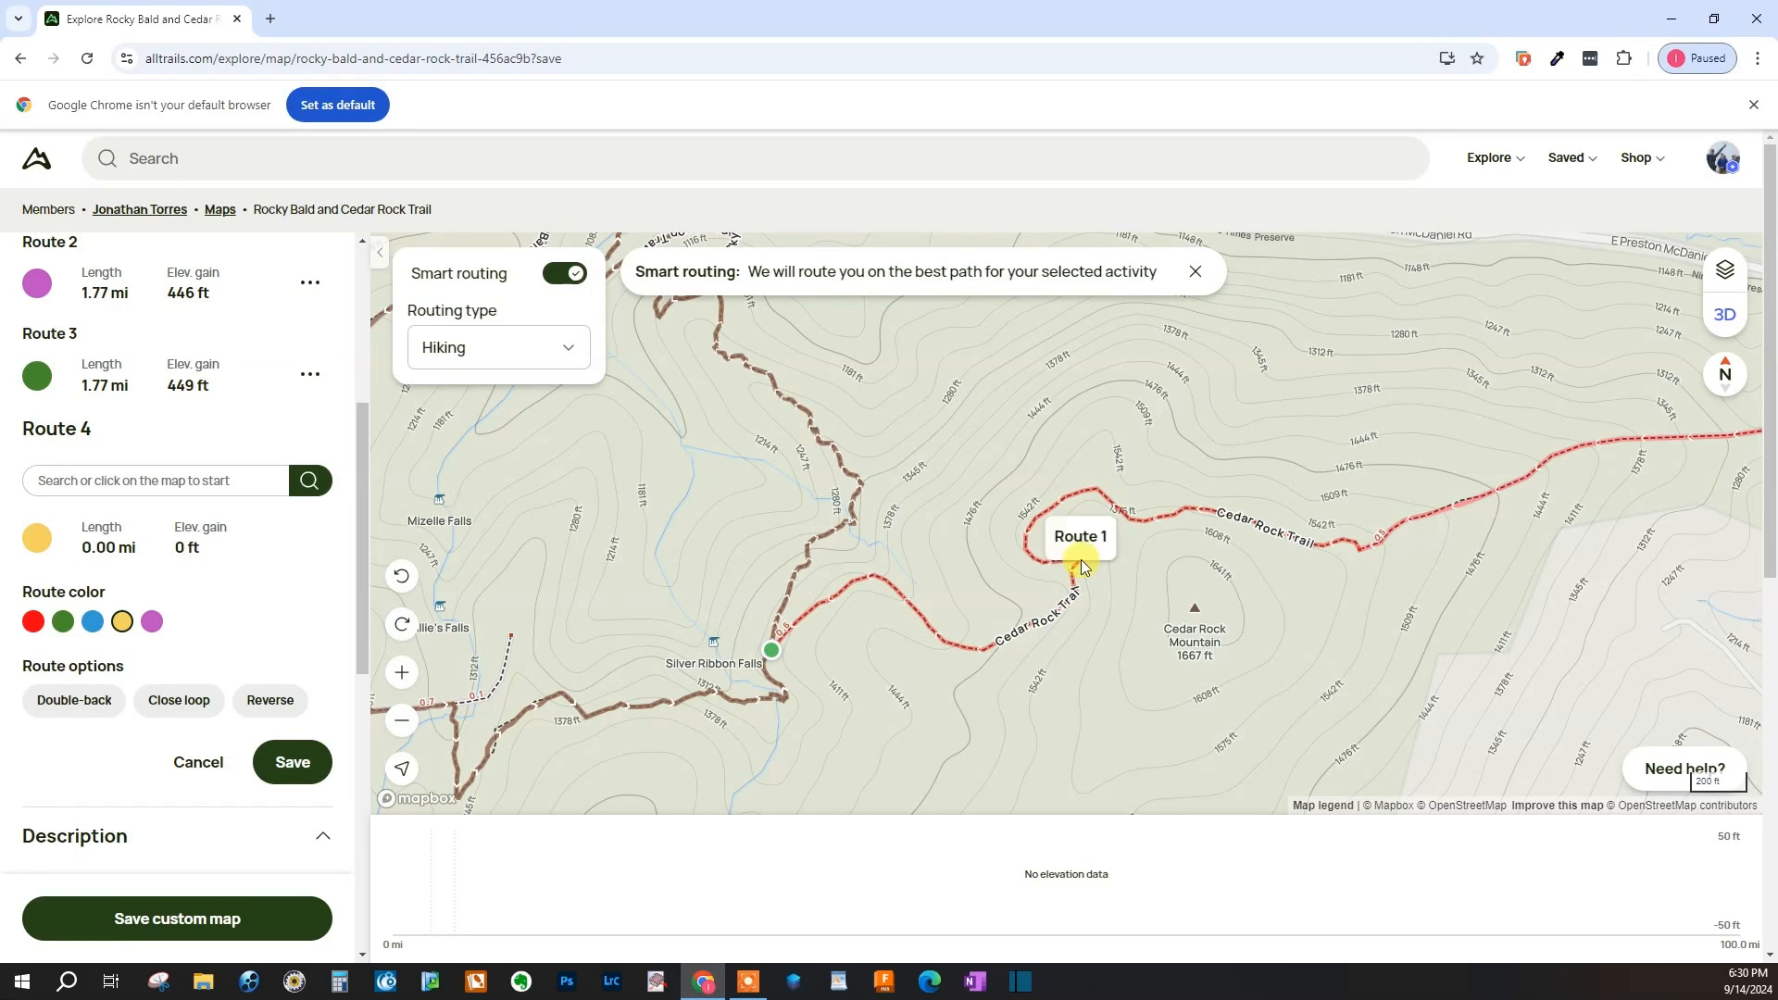
- Draw the yellow route east along the Cedar Rock Trail, past Cedar Rock Mountain, to the trail's eastern end near the parking area
click(1080, 560)
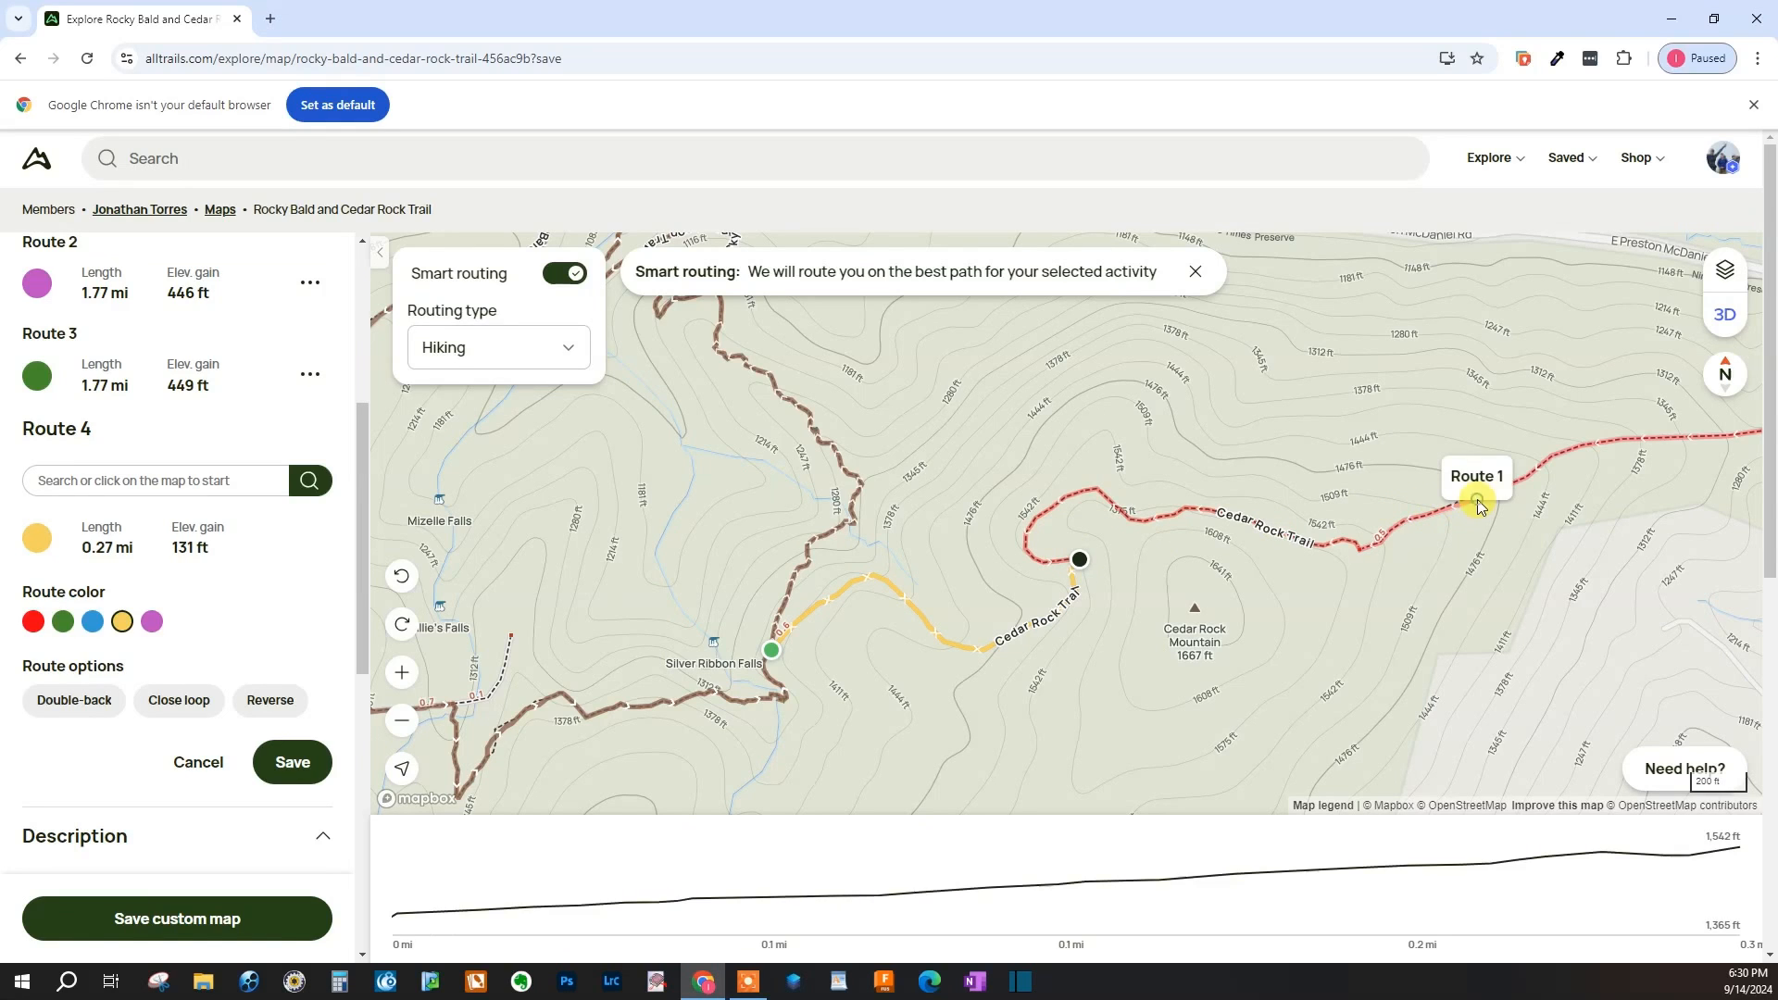
click(1434, 523)
scroll(1472, 521, down, 2)
drag(1453, 520, 1116, 563)
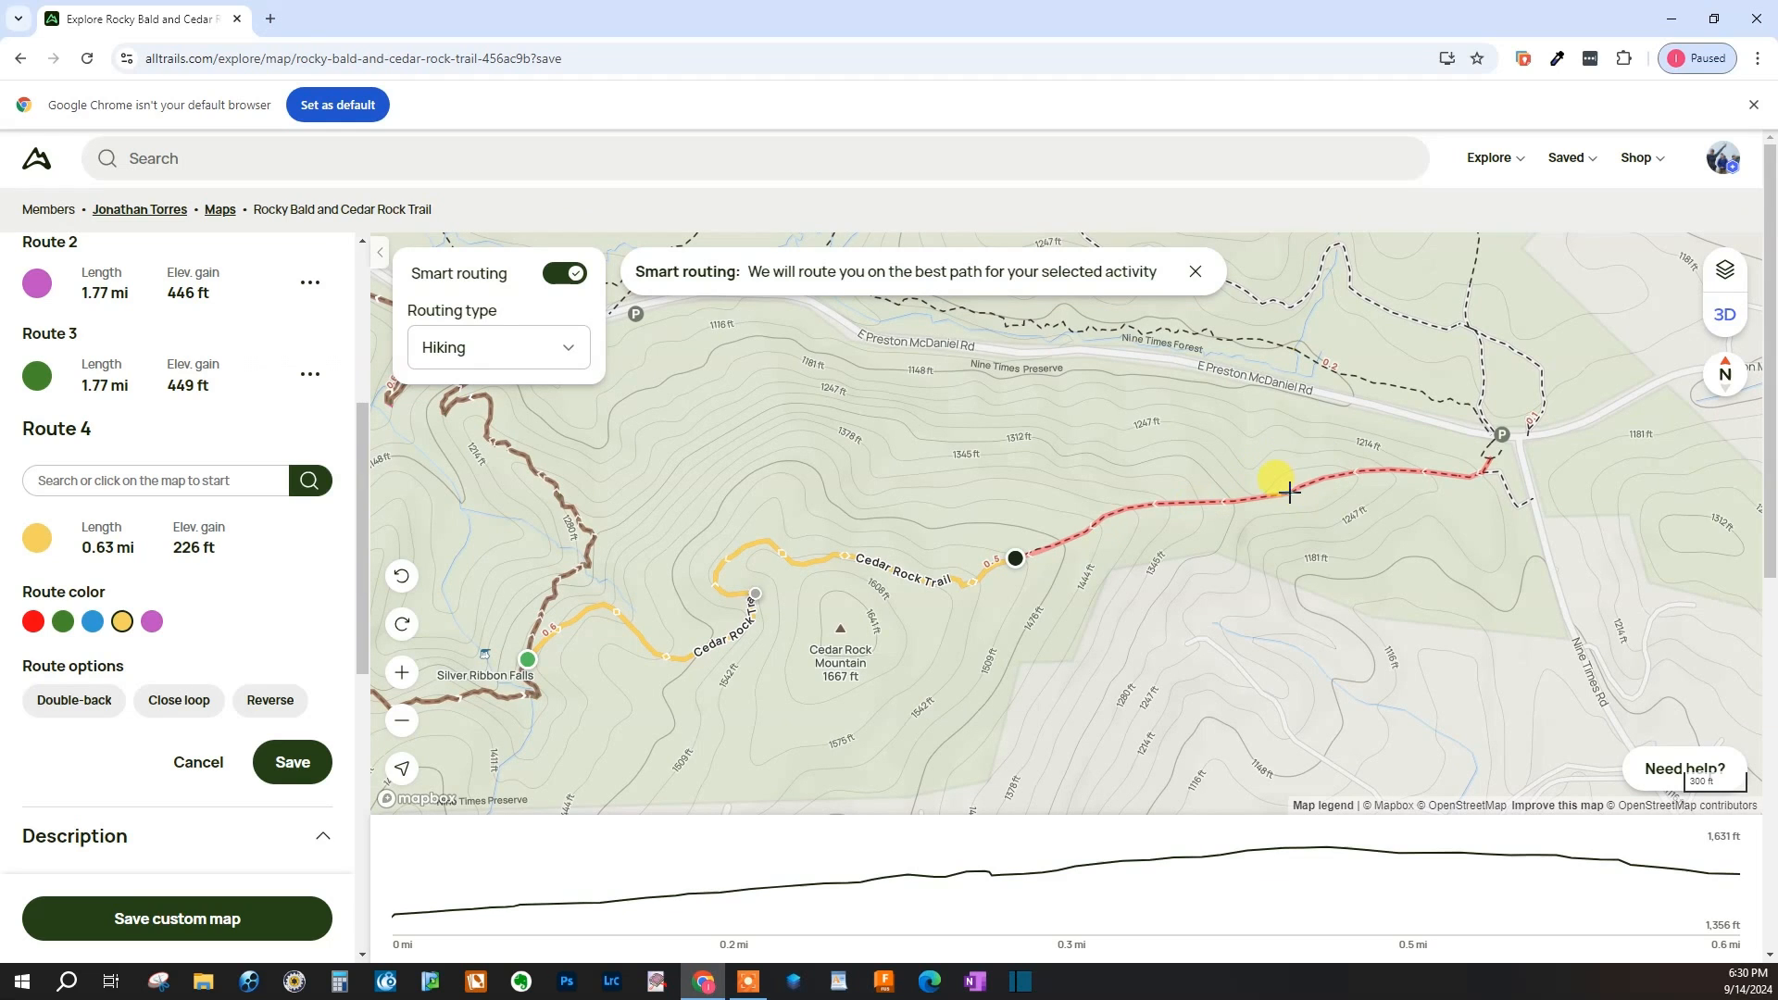
click(1407, 473)
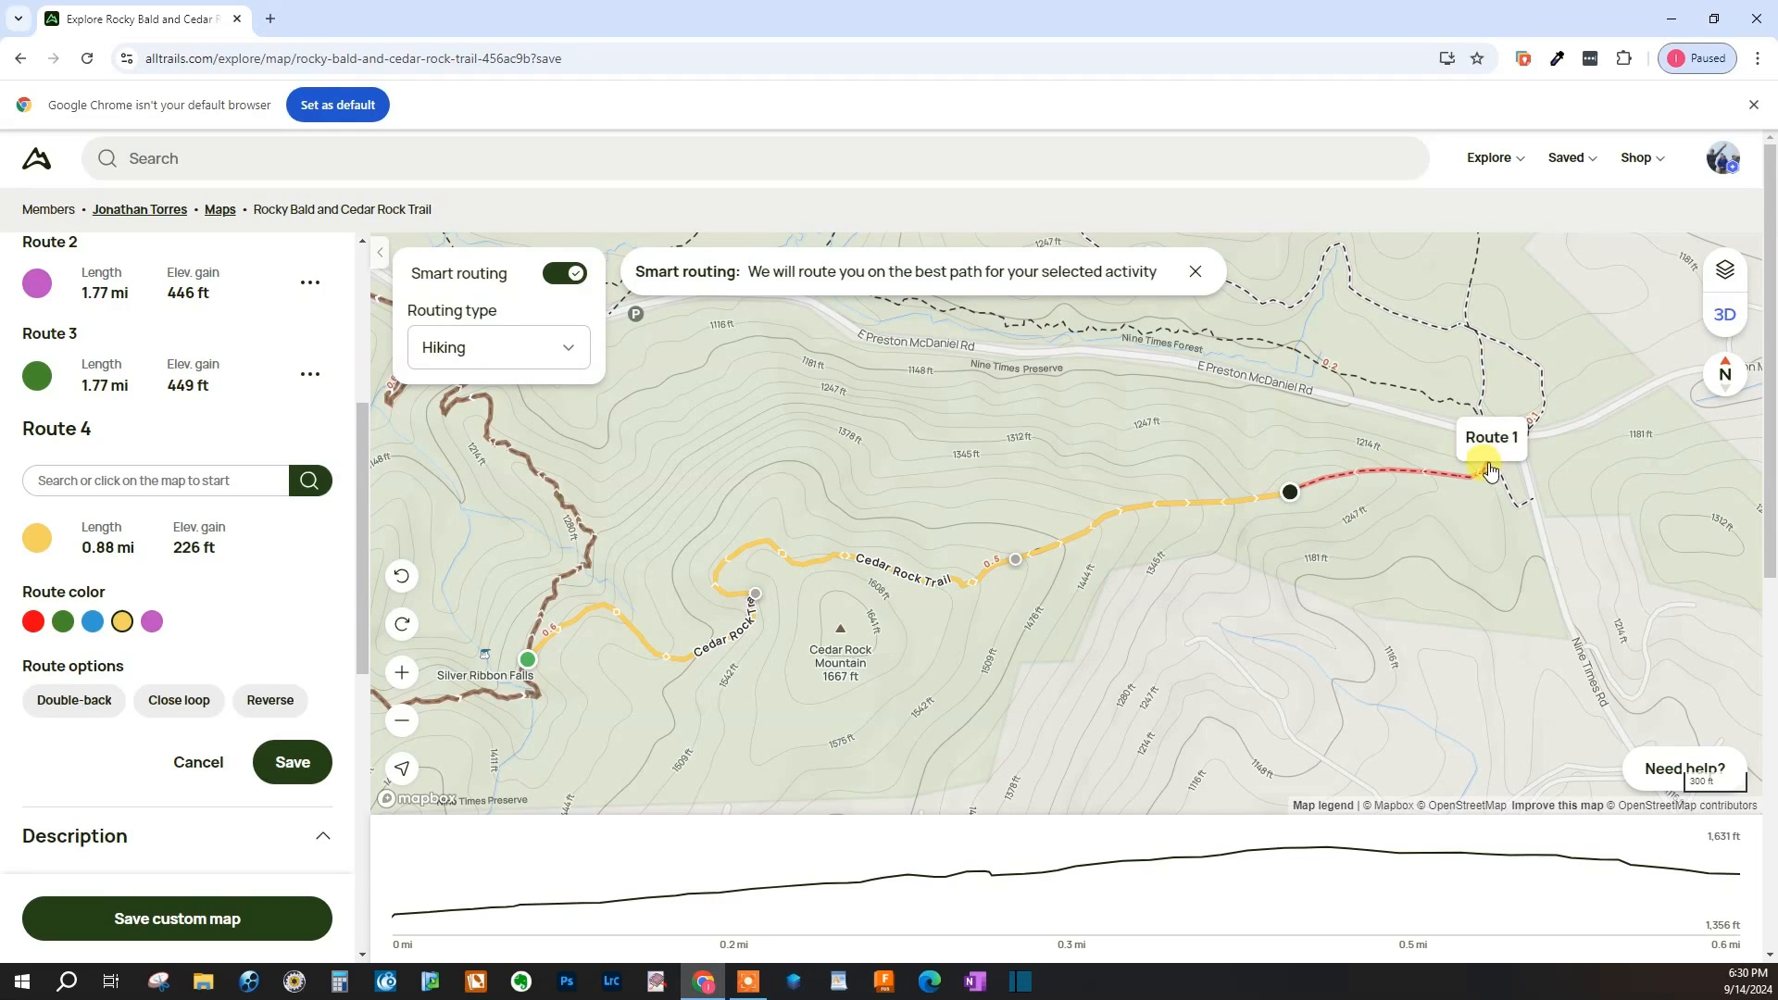
click(1489, 472)
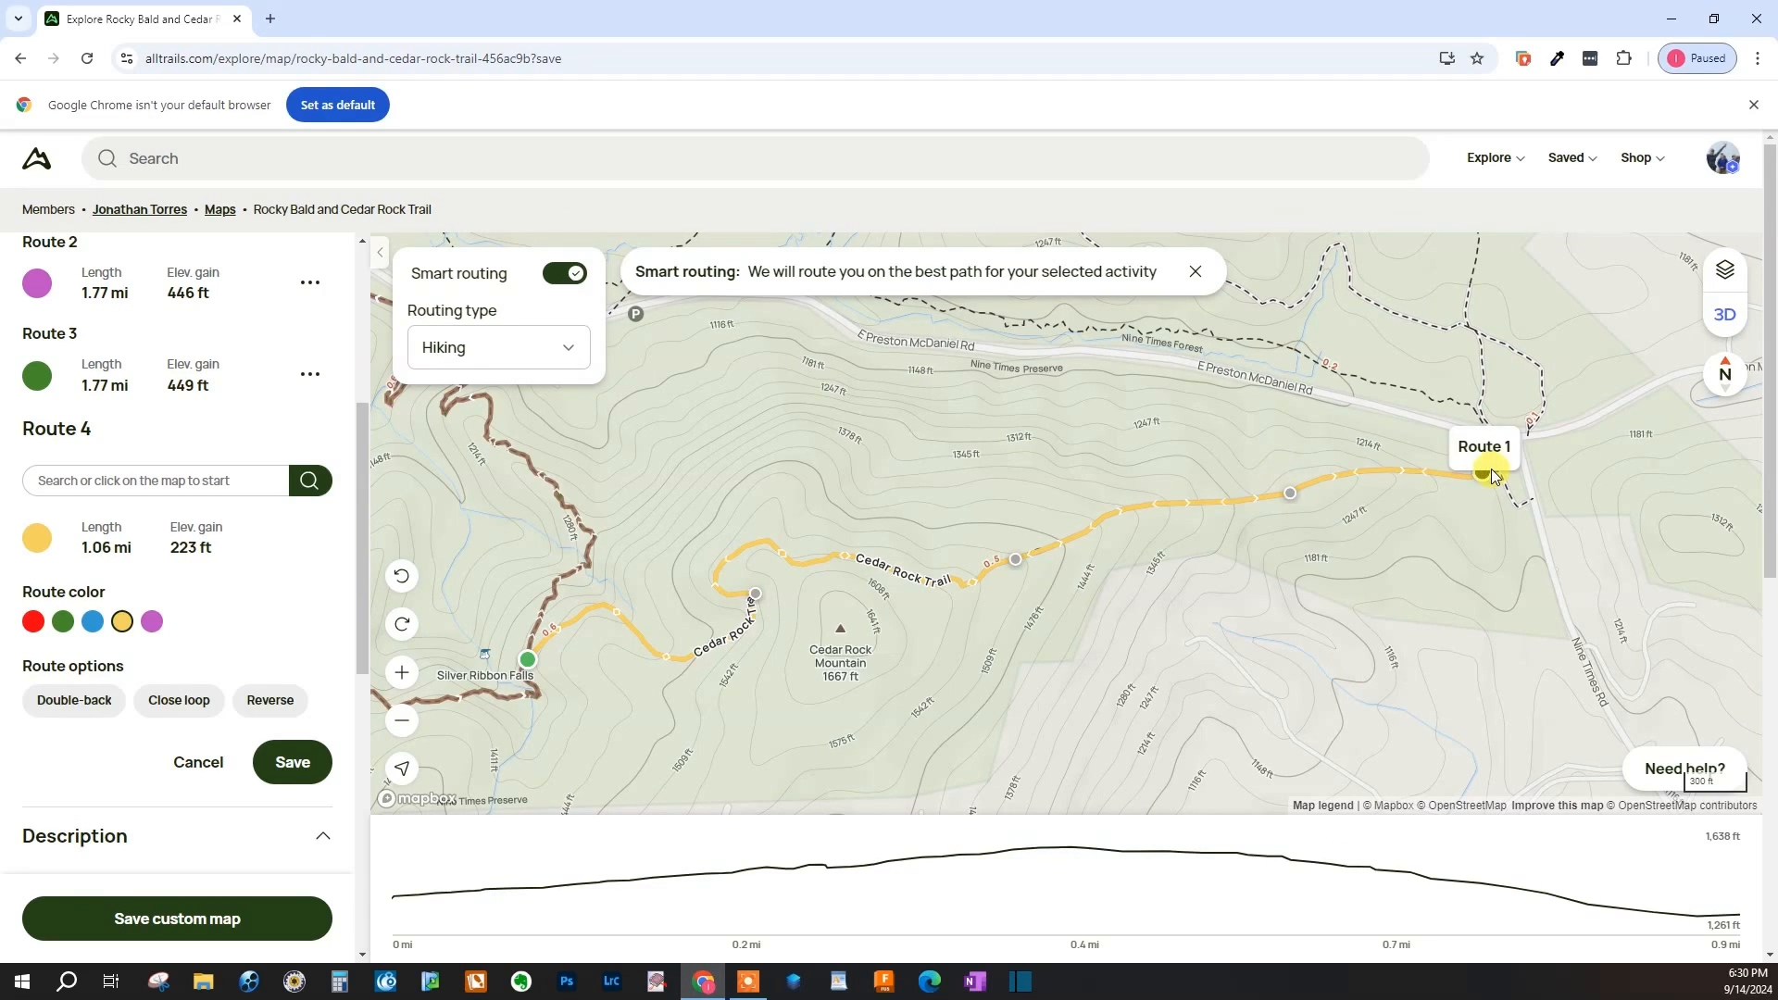
- Extend the yellow route up to the spot just southwest of the eastern parking area and save it as Route 4
scroll(1598, 470, up, 2)
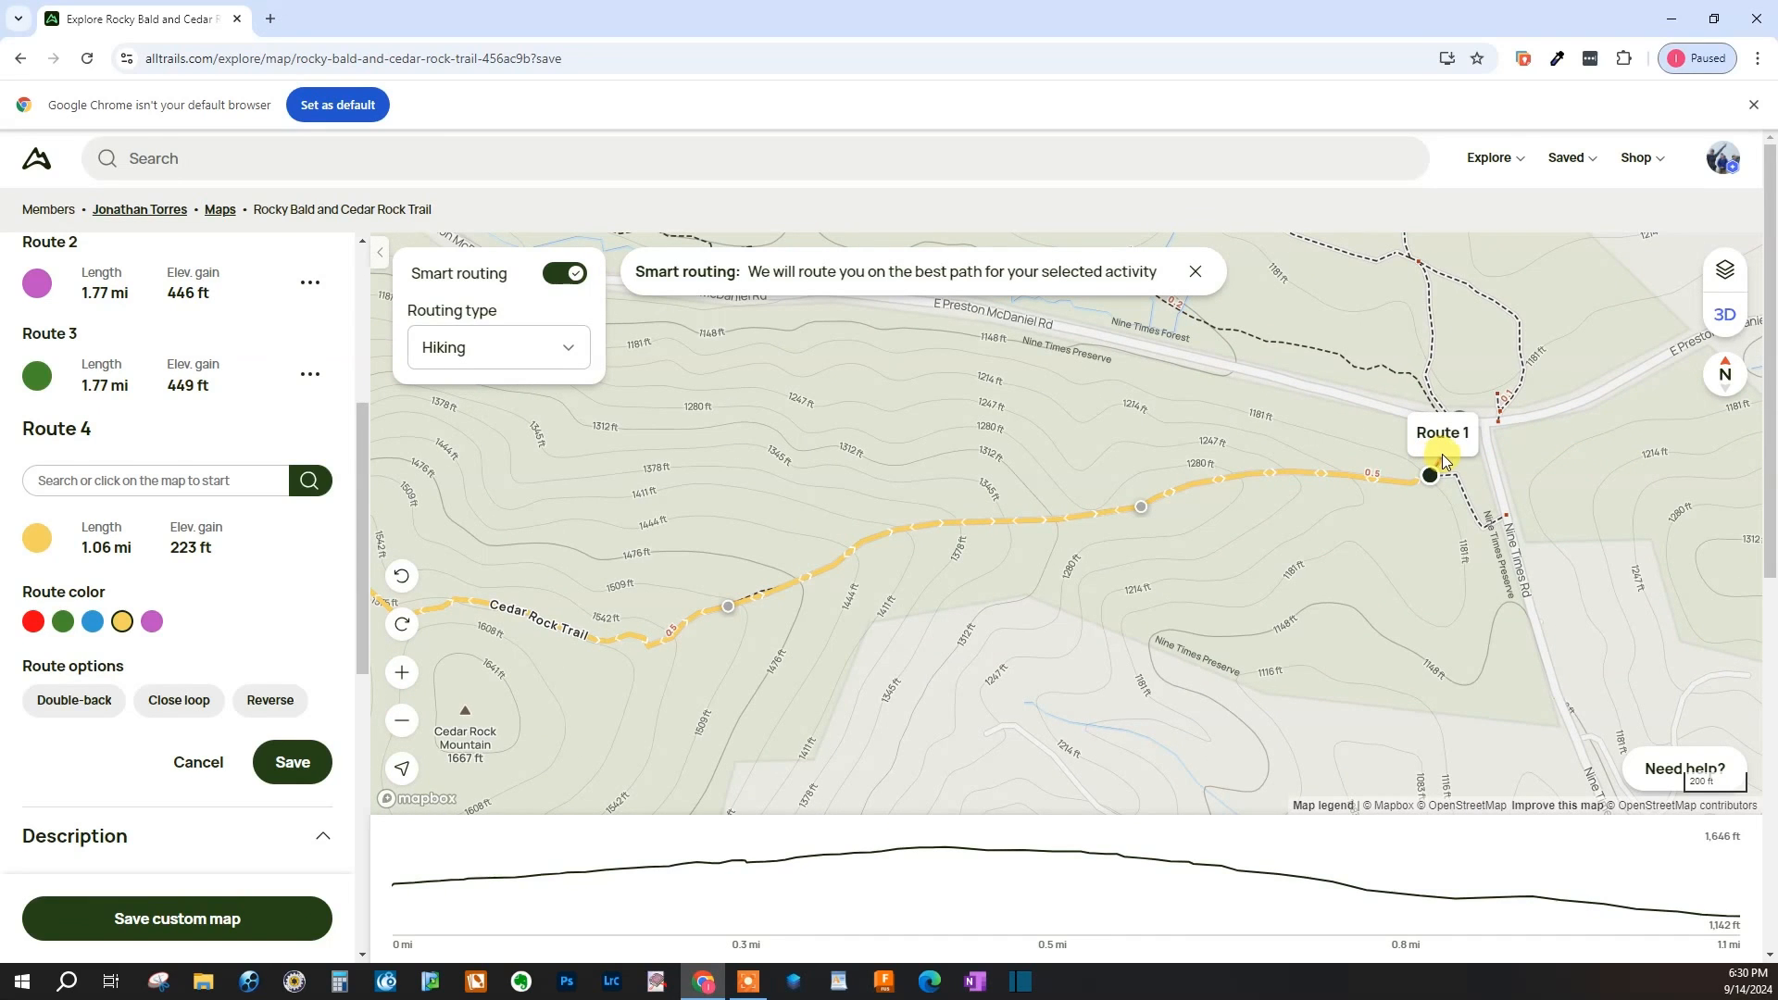
scroll(1431, 454, up, 2)
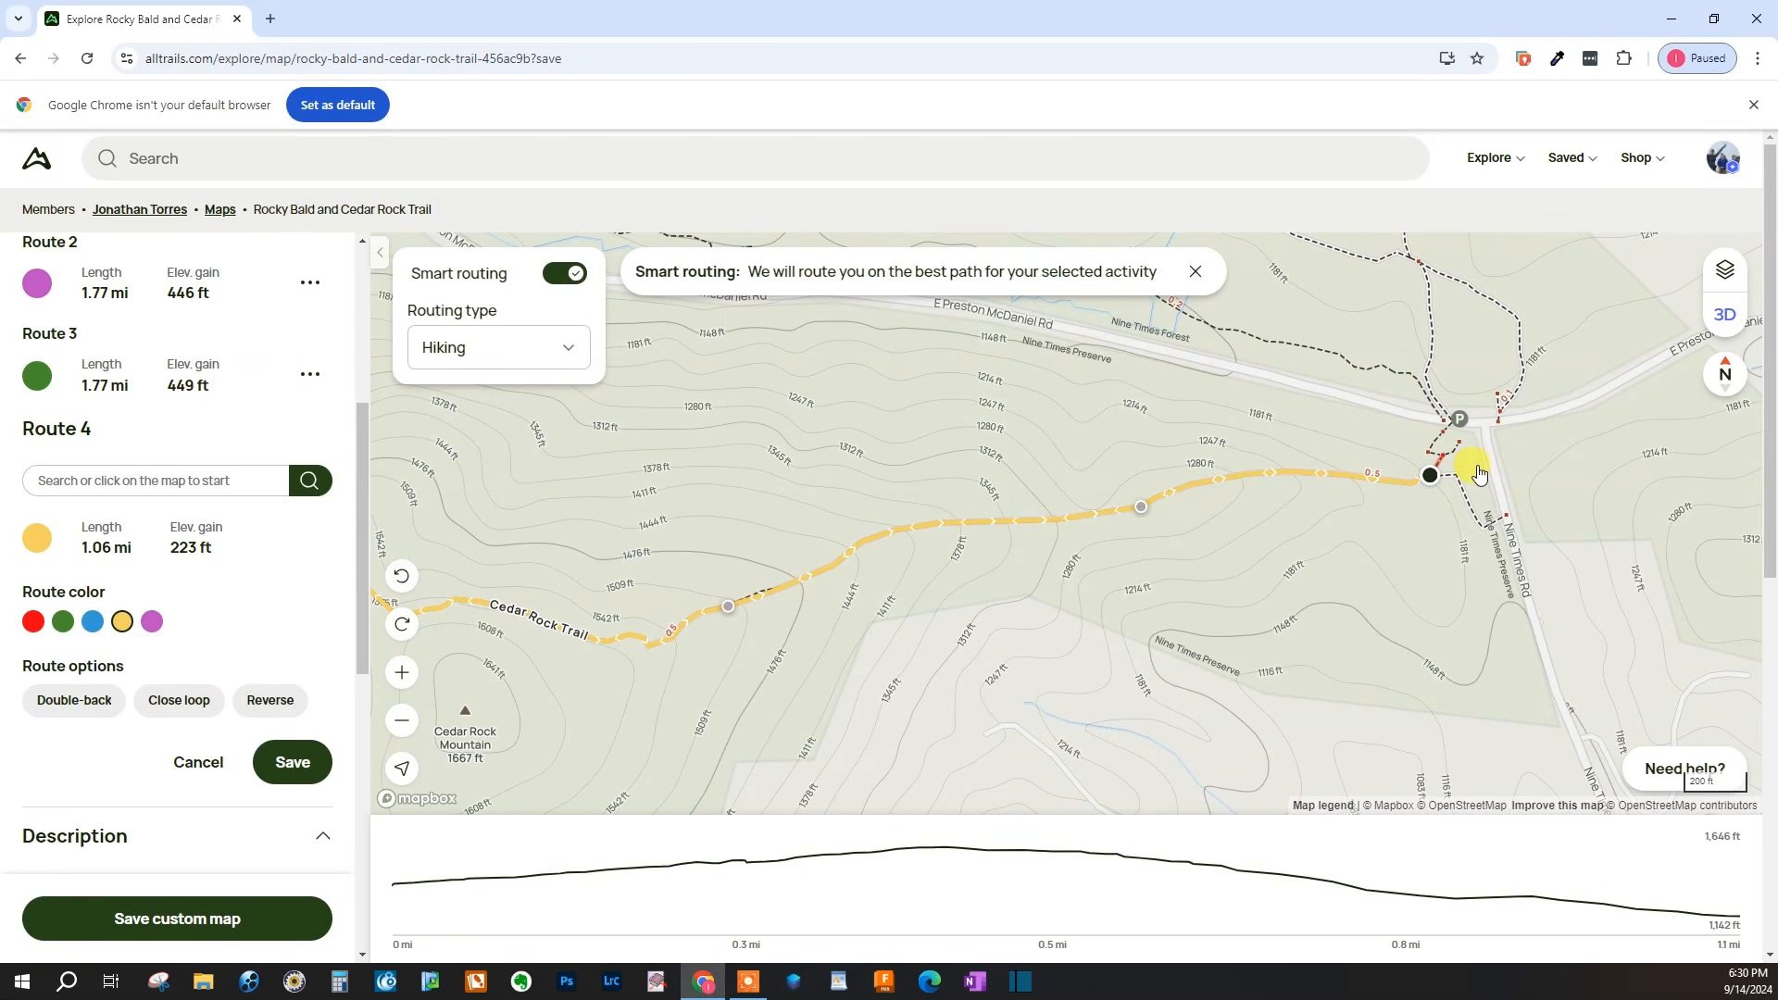
click(1425, 451)
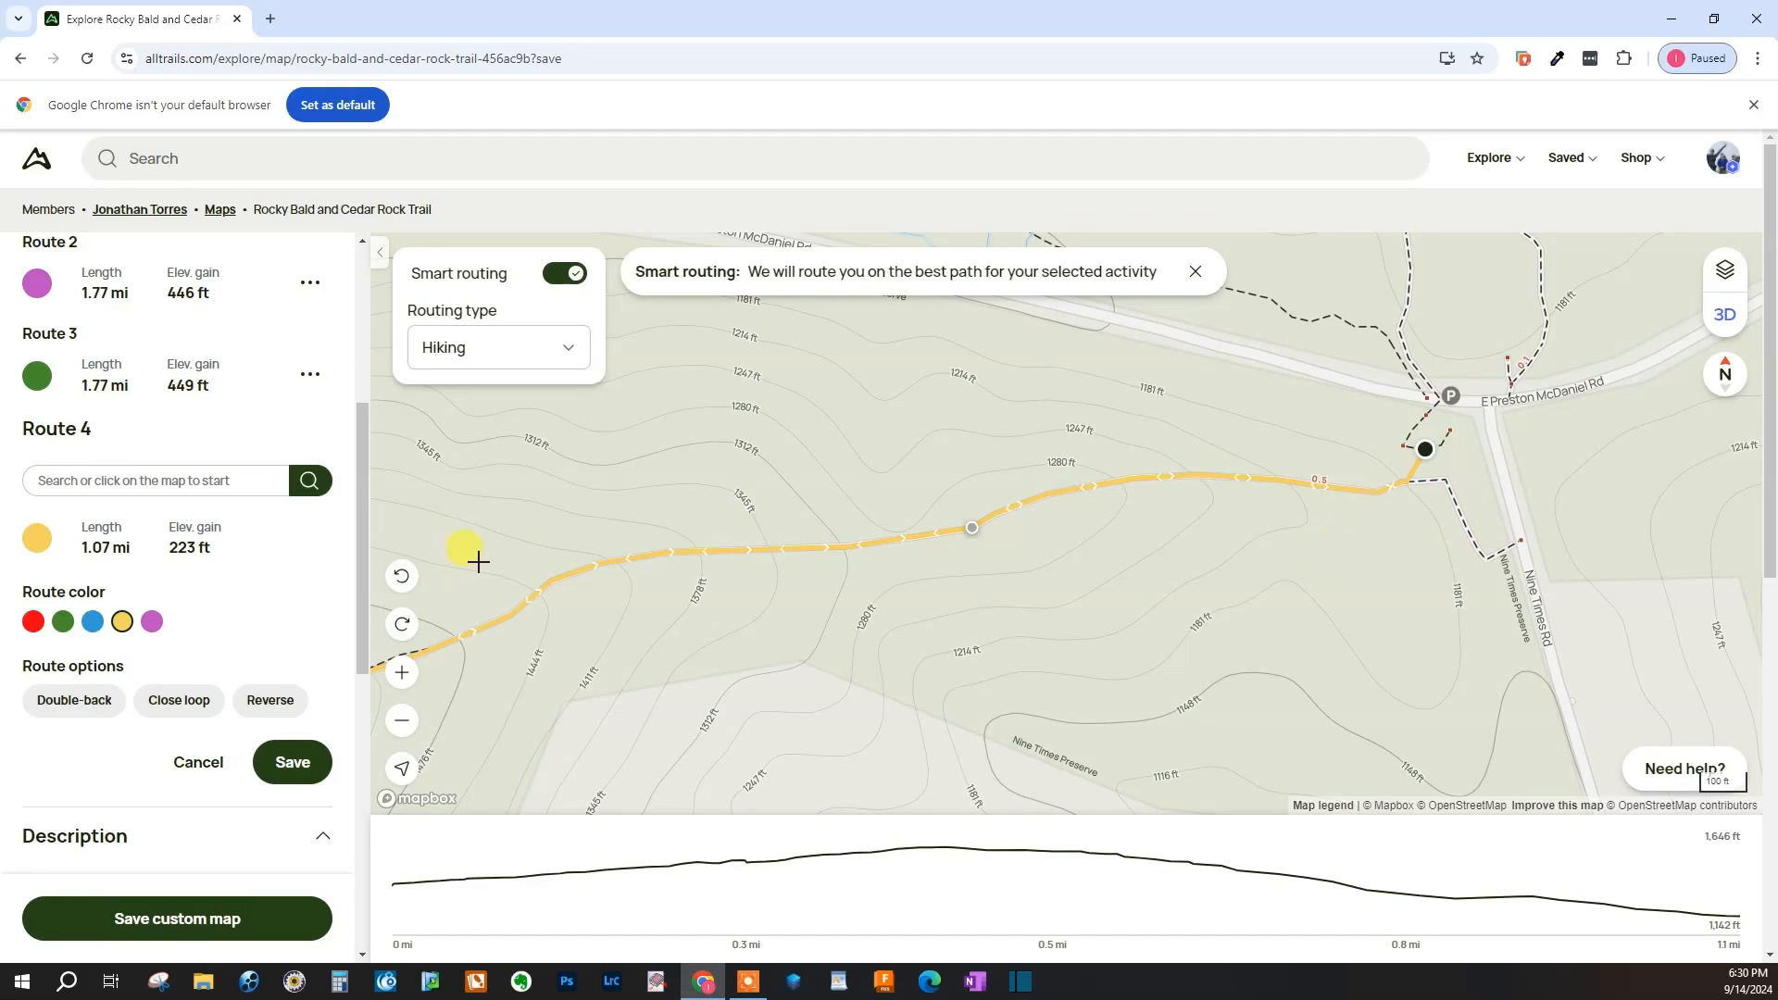
click(295, 762)
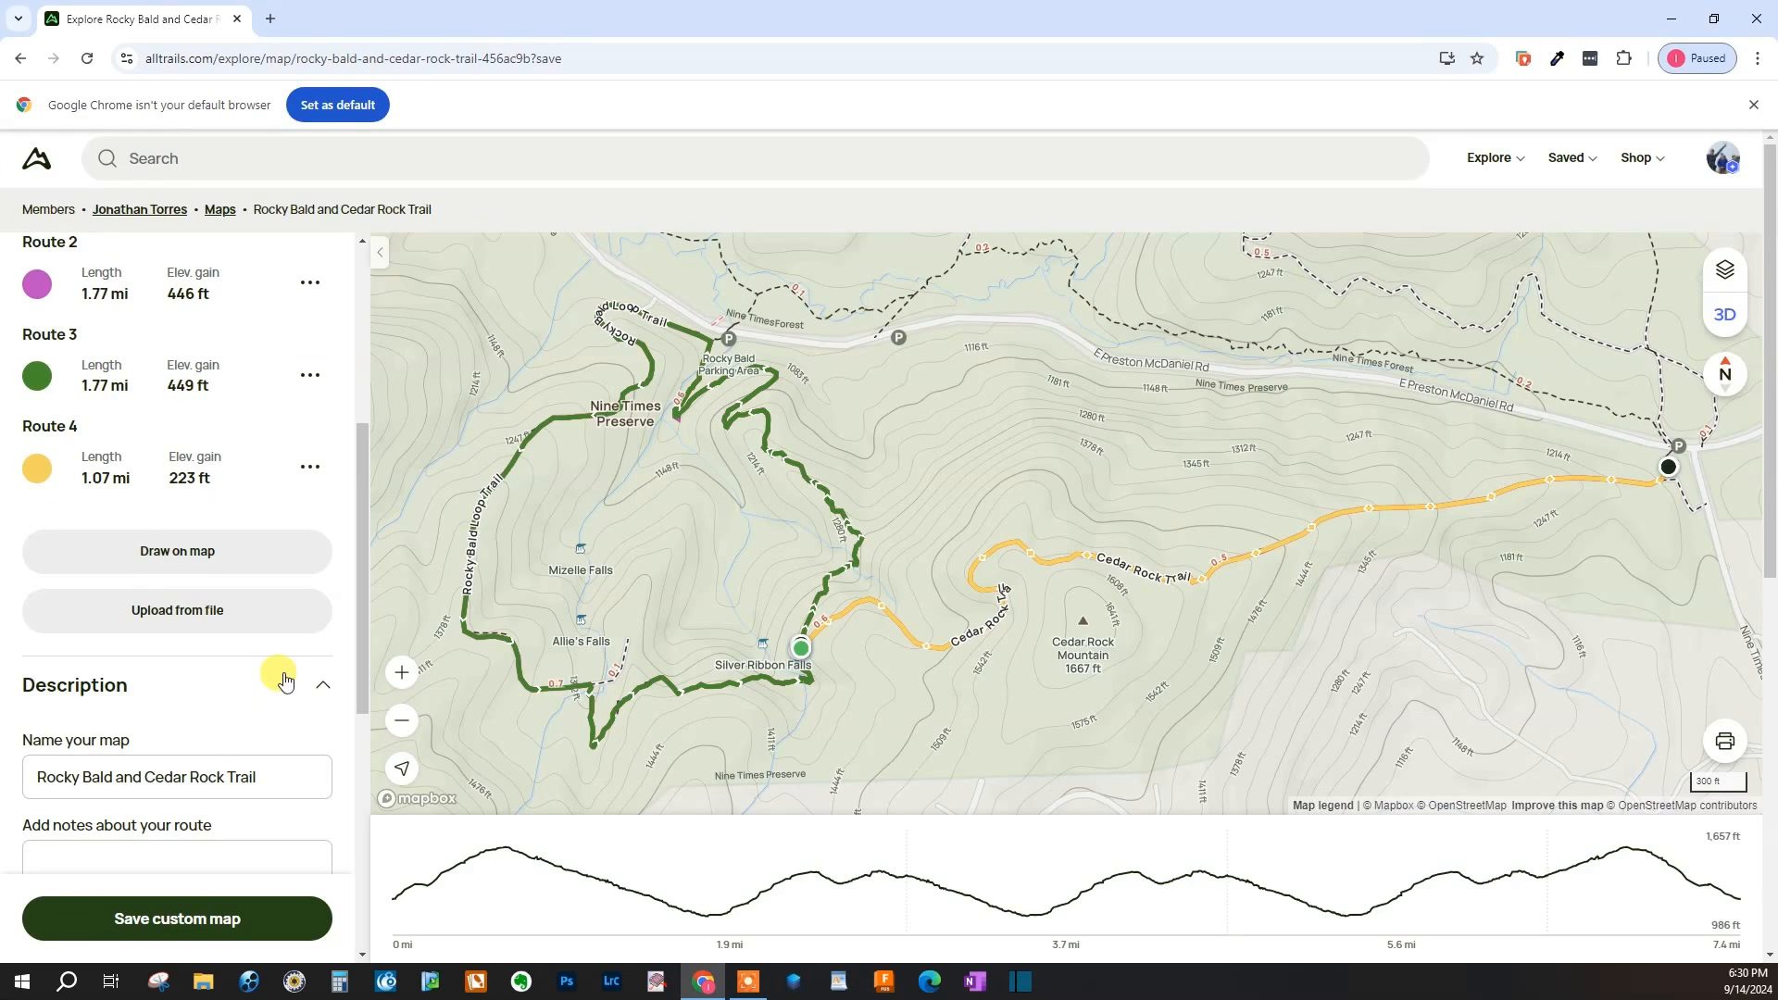
- Review the list of four routes and examine their full course on the map
scroll(278, 676, up, 3)
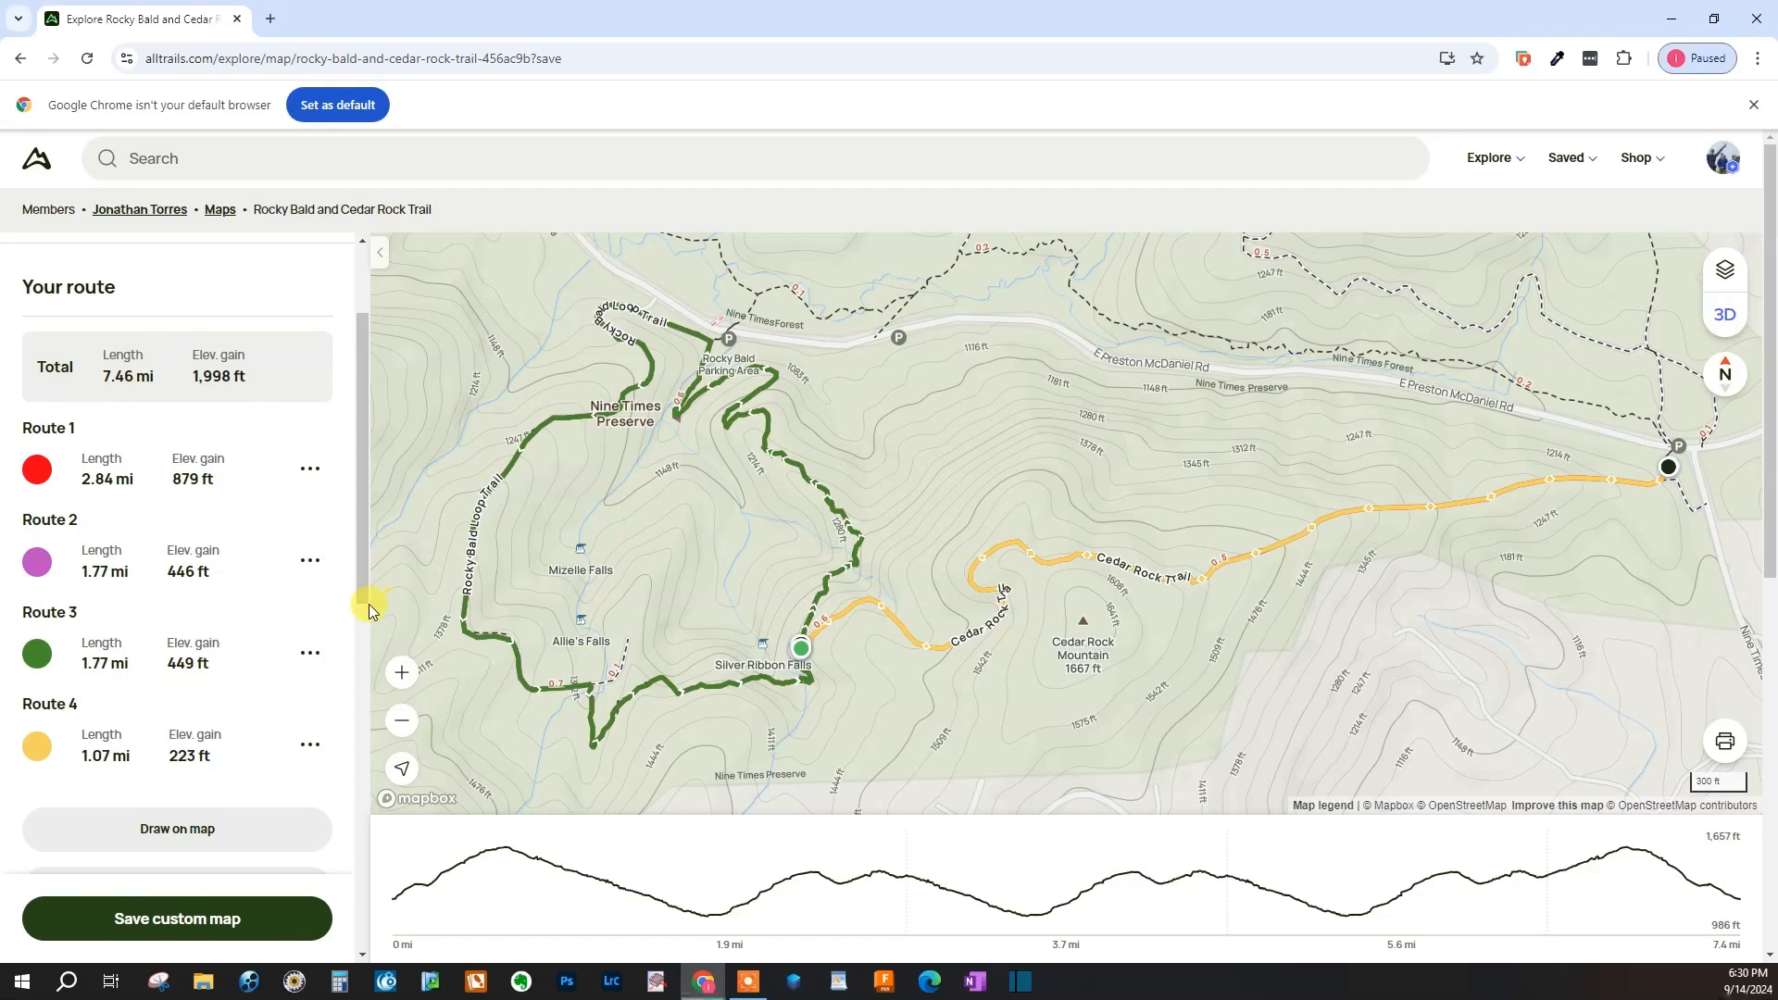
drag(358, 587, 371, 500)
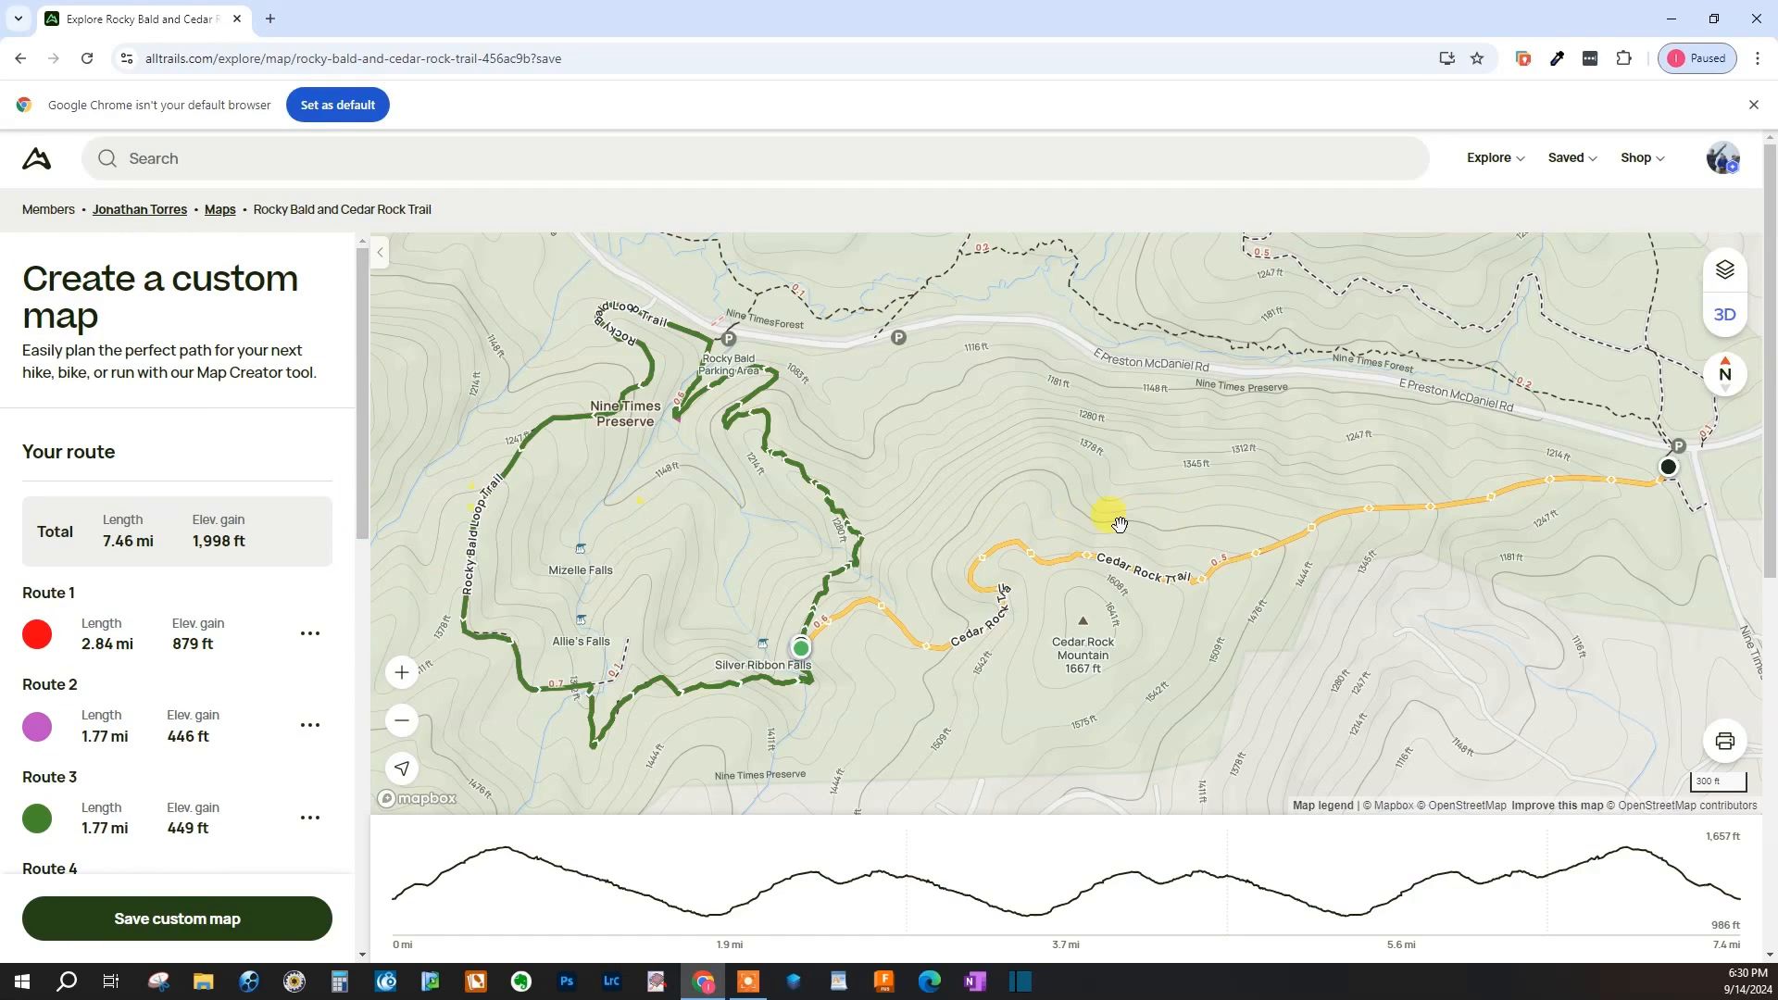
scroll(1226, 523, down, 3)
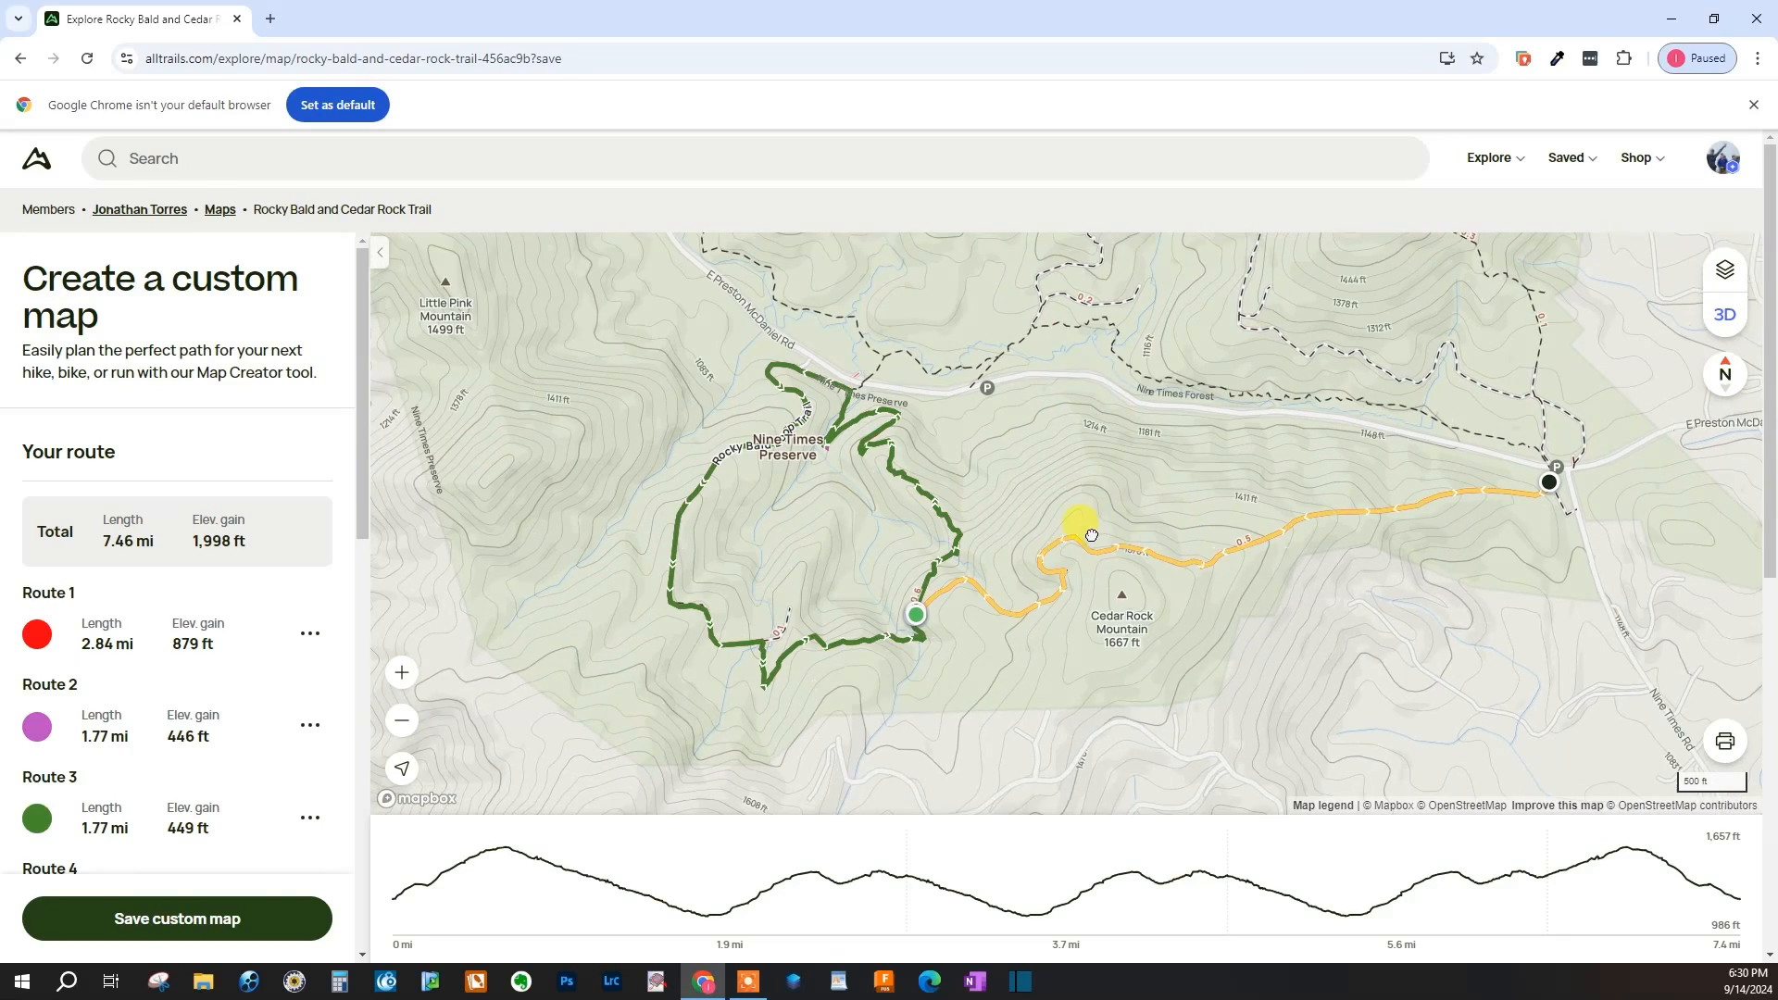
drag(1096, 527, 996, 621)
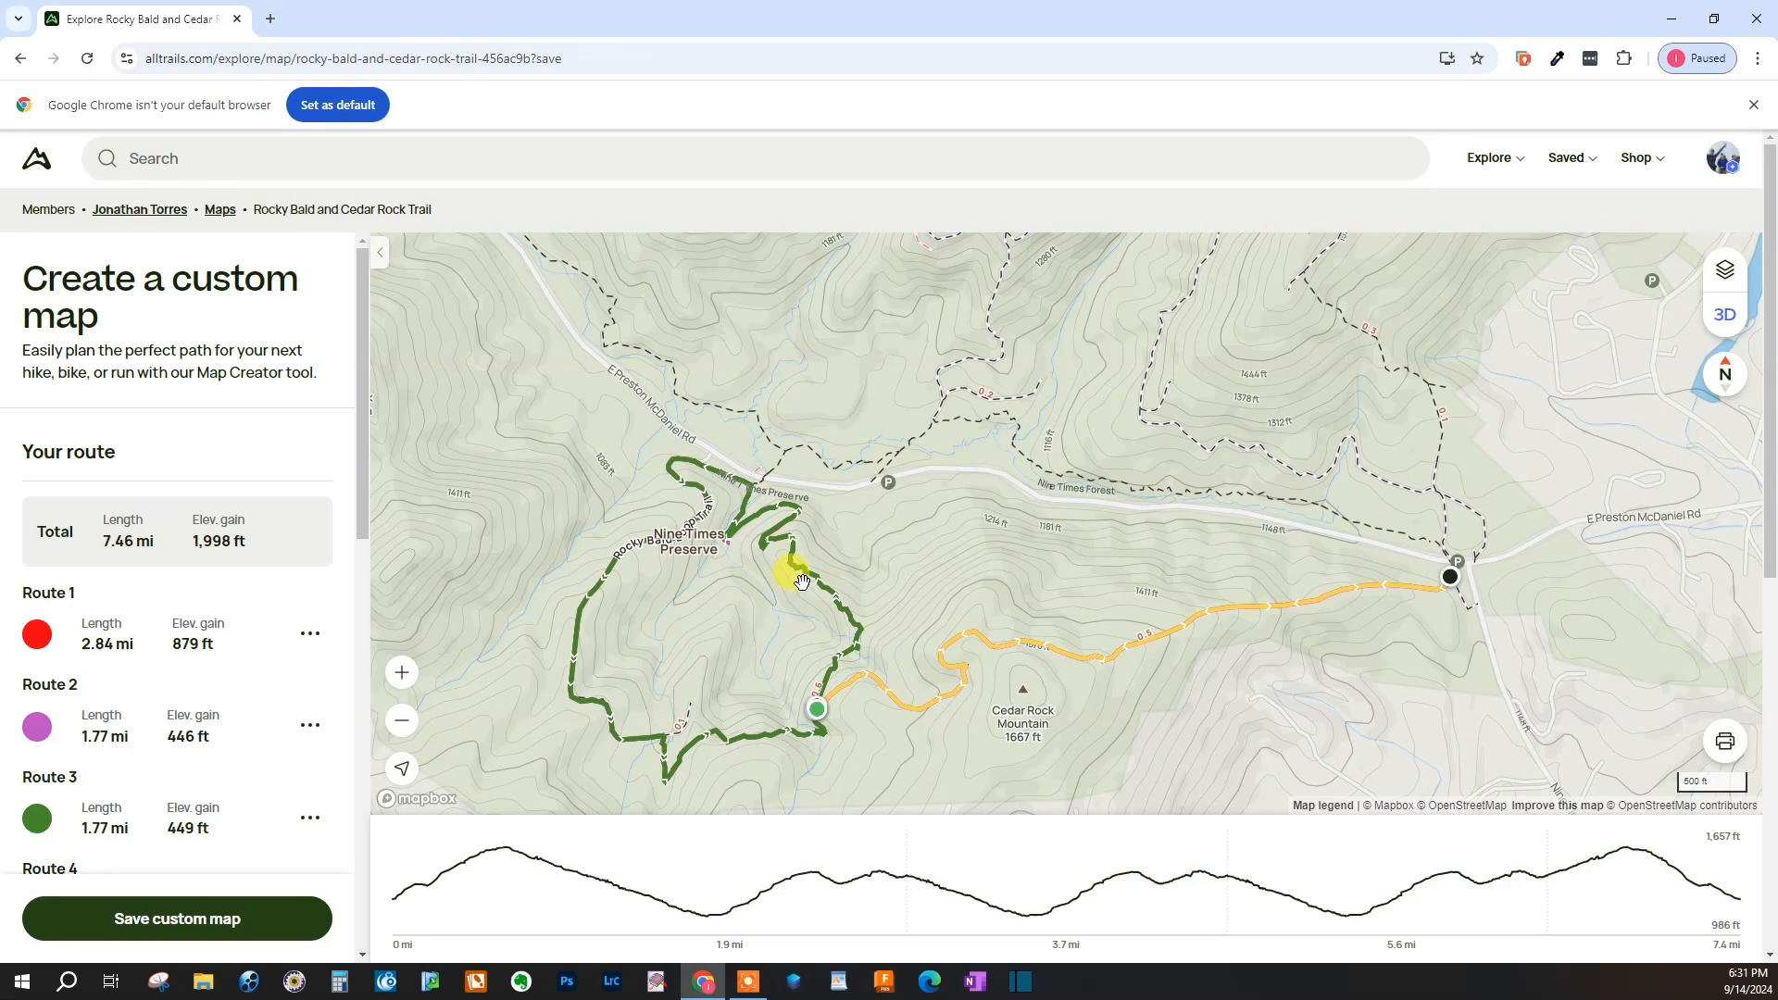
scroll(1012, 600, up, 3)
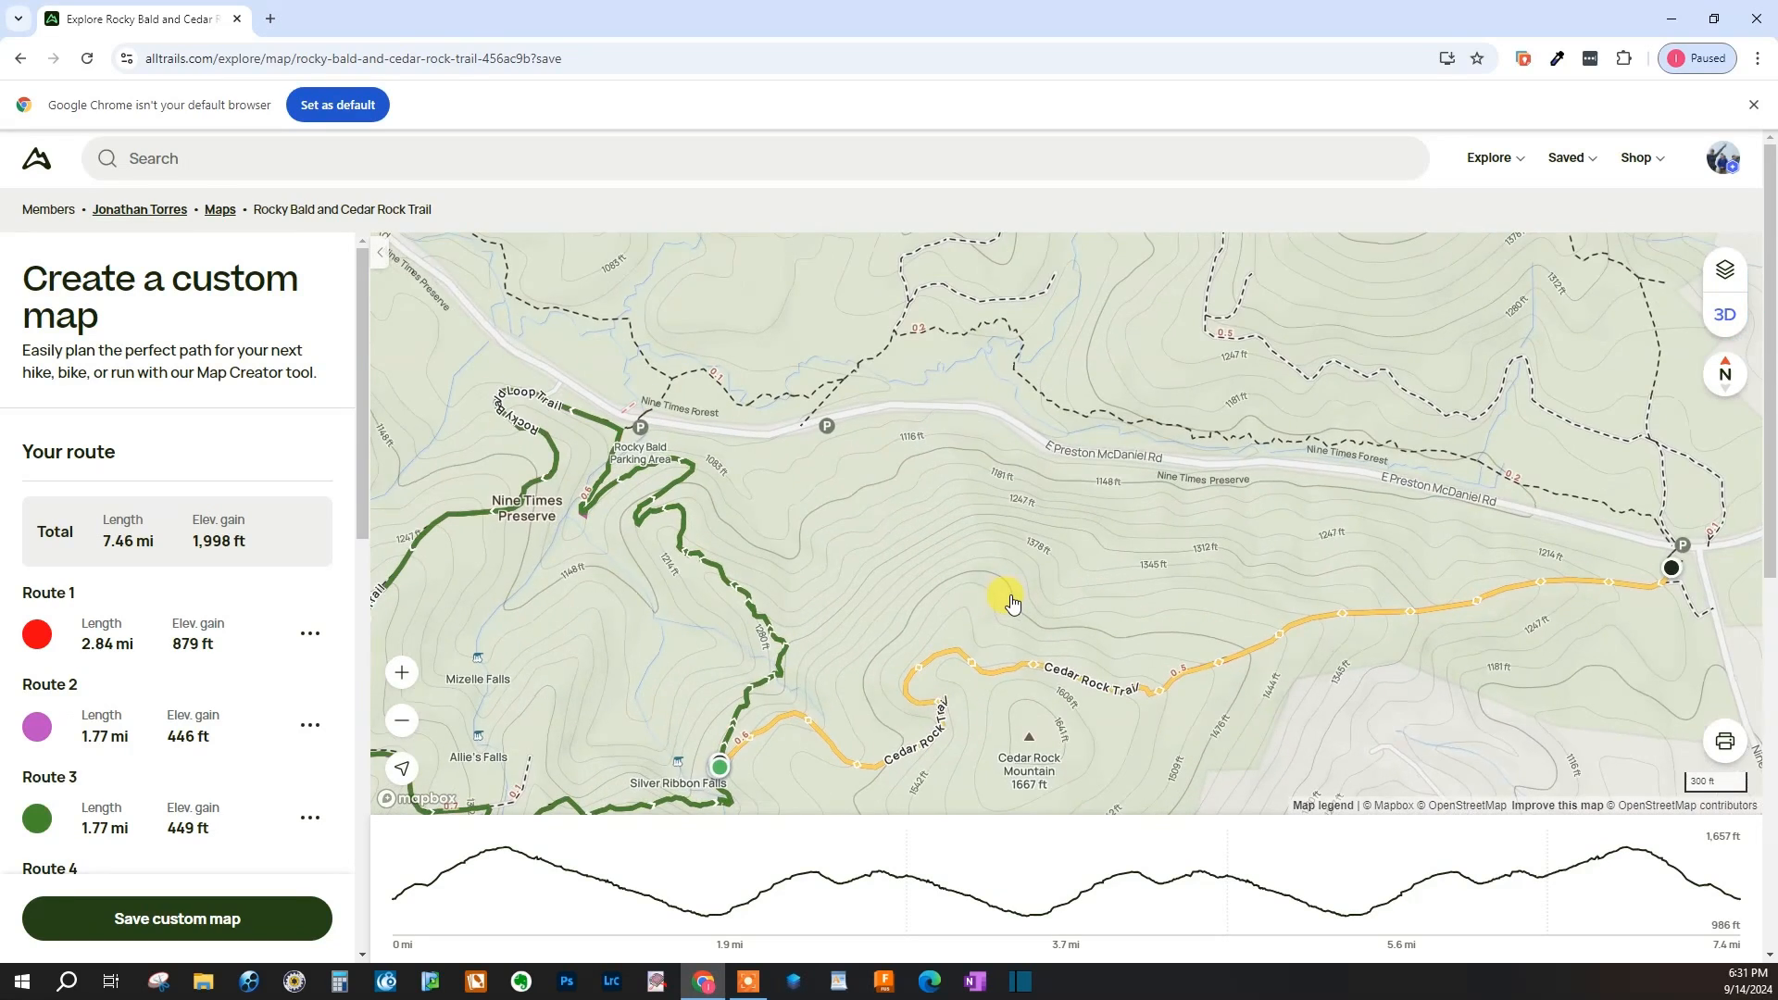
mouse_move(1012, 604)
mouse_down()
mouse_move(840, 618)
mouse_move(989, 629)
mouse_up()
drag(888, 525, 1080, 581)
scroll(827, 641, down, 4)
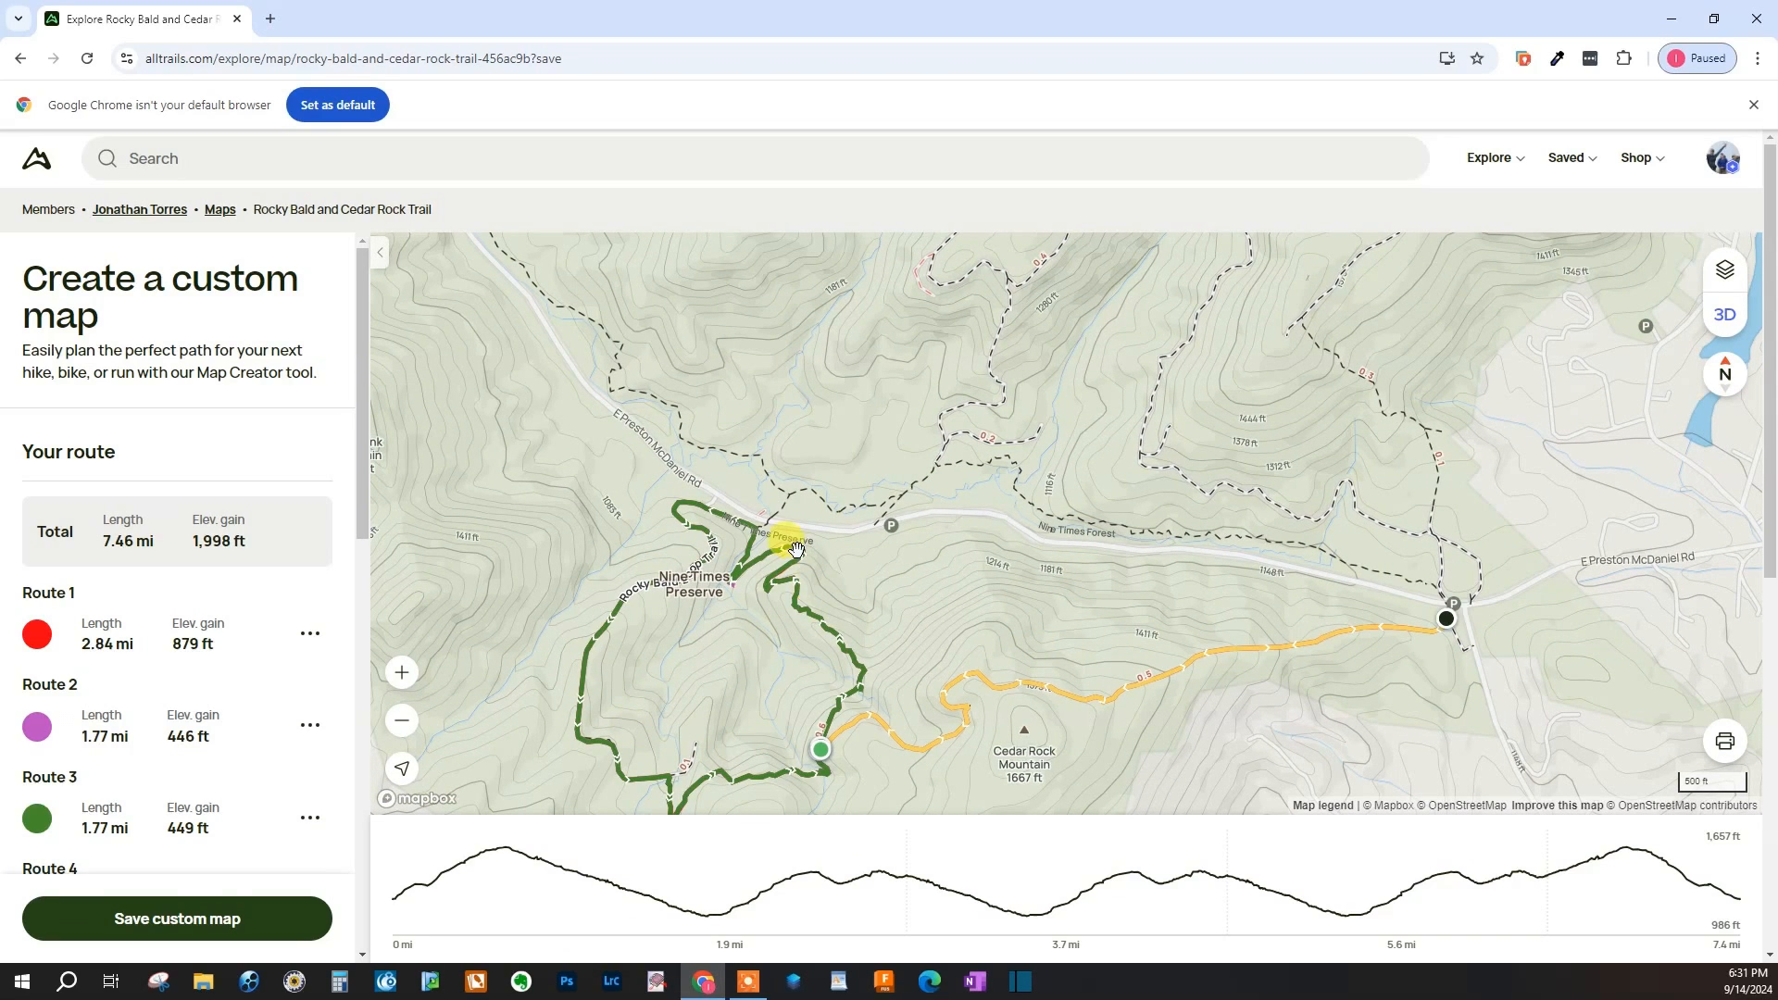
- Examine the Nine Times Forest trails north of E Preston McDaniel Rd and how they connect to the parking areas
drag(785, 516, 806, 635)
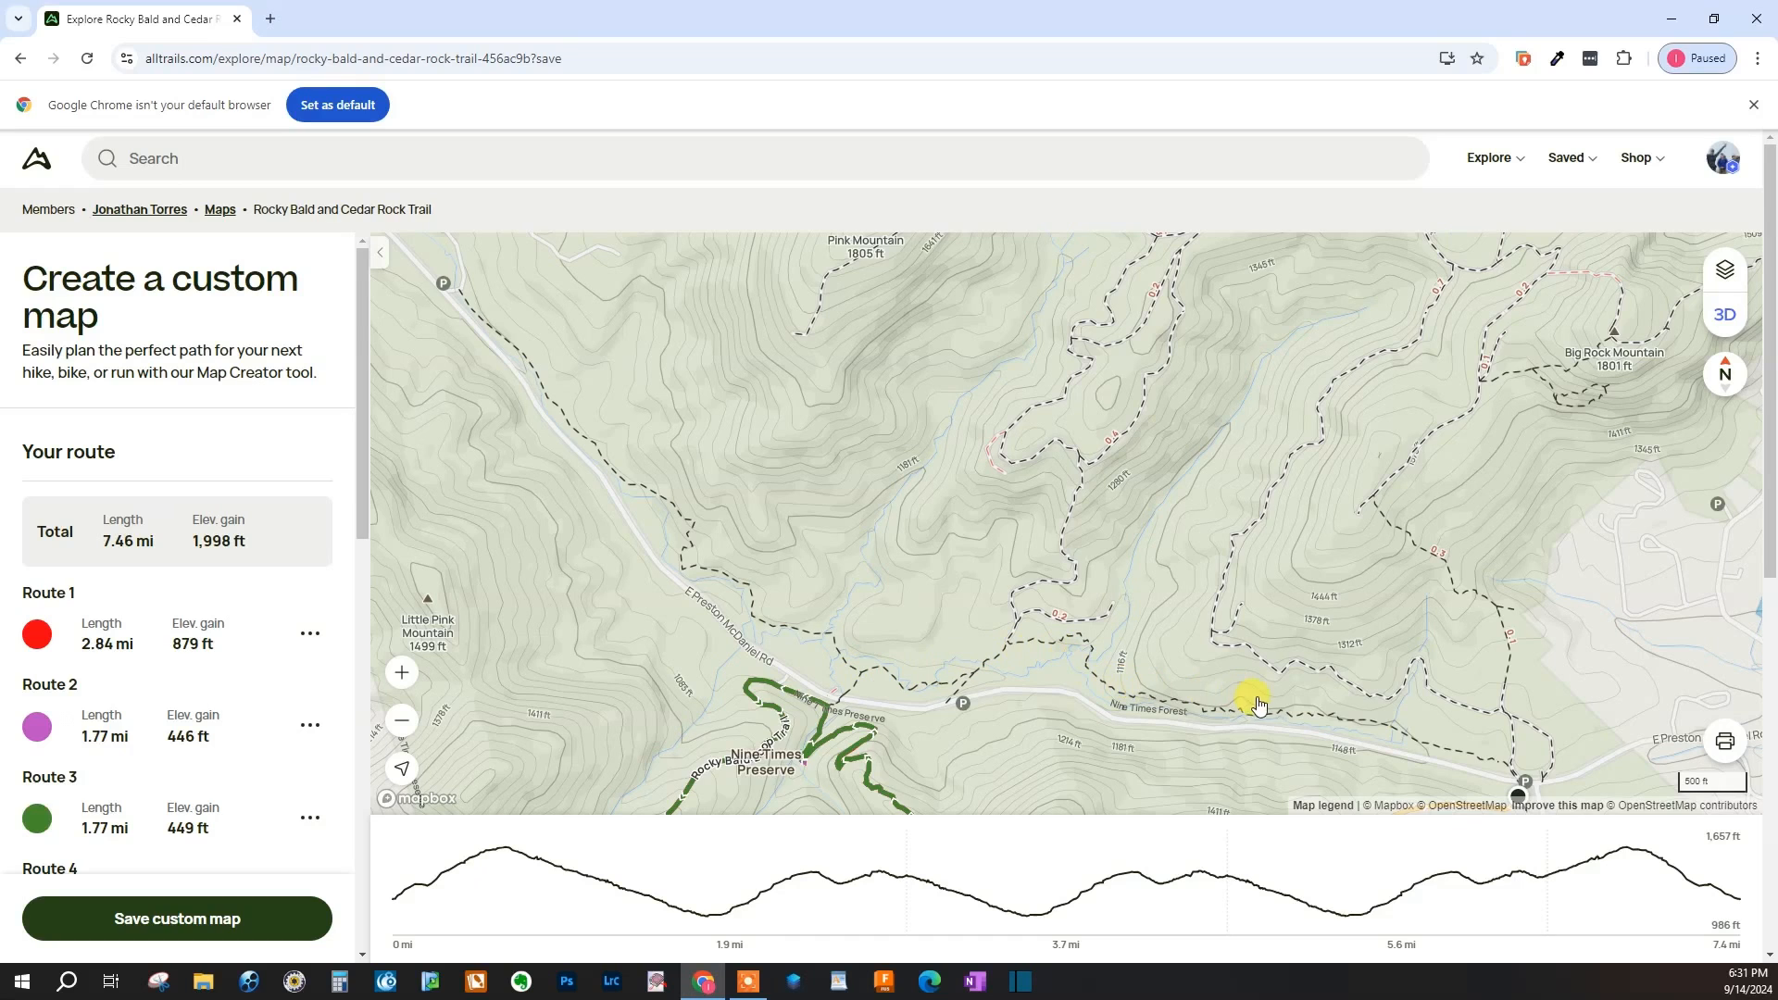
drag(1310, 714, 1075, 500)
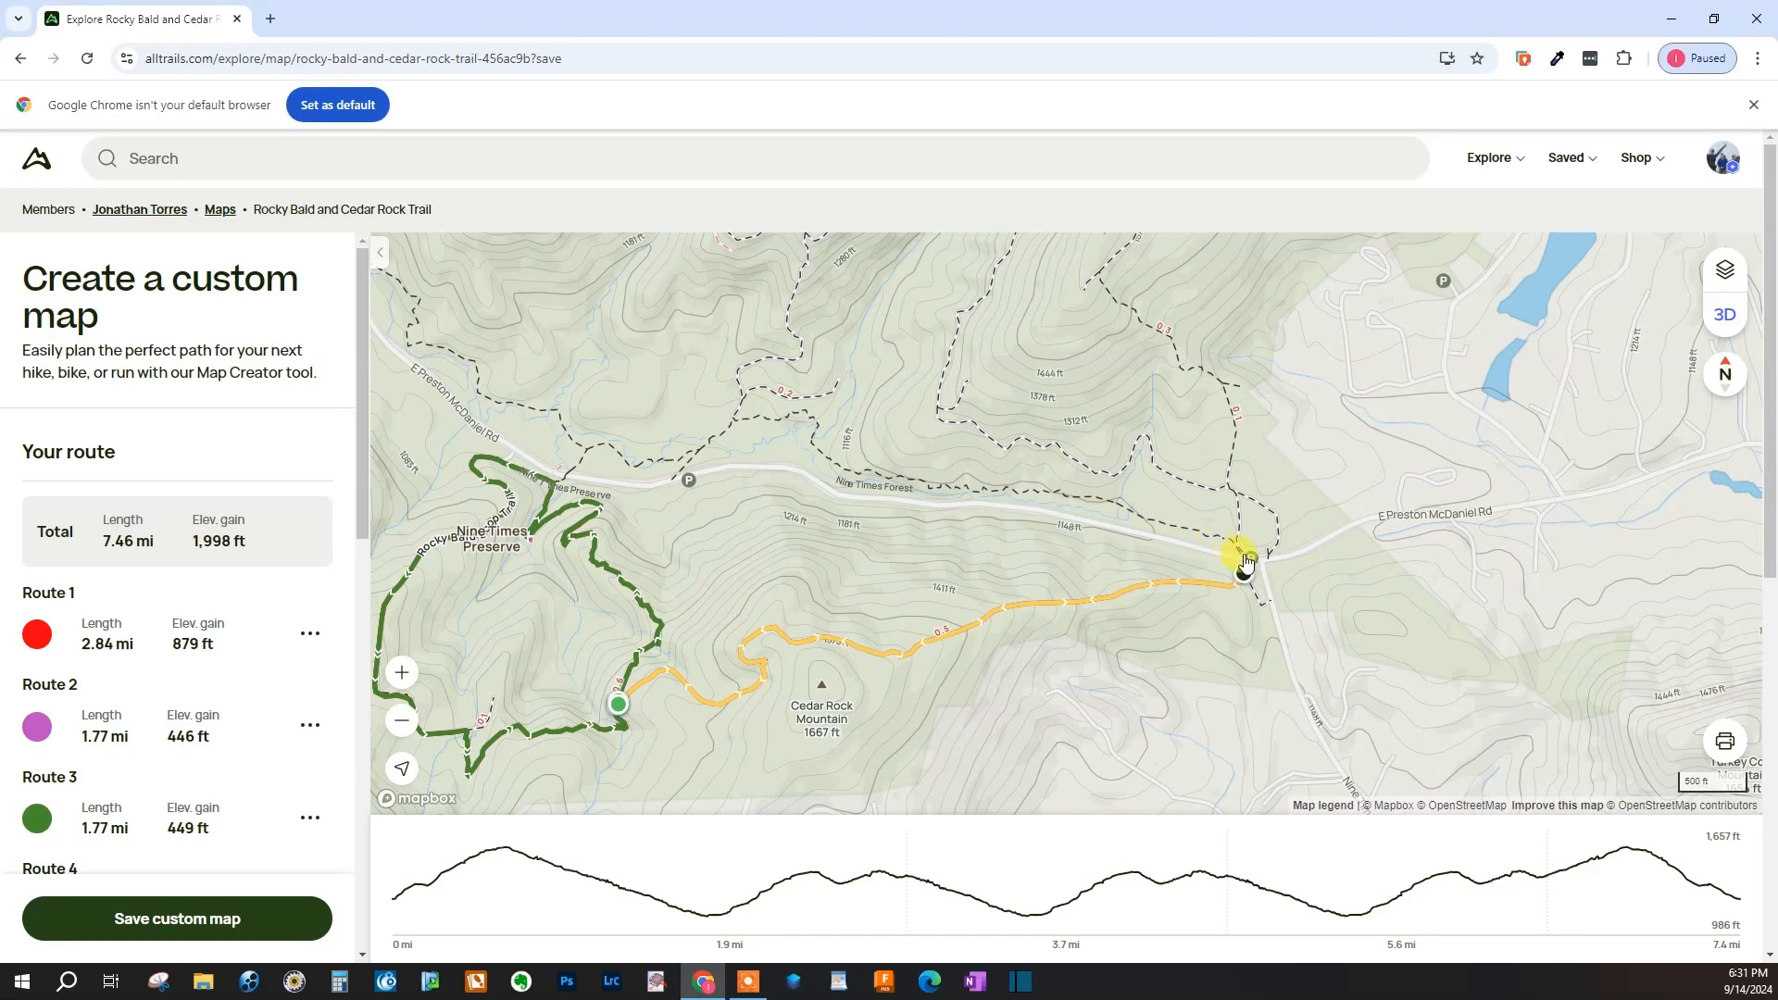
drag(897, 615, 1093, 662)
scroll(1116, 556, down, 1)
scroll(1116, 556, down, 1)
drag(1084, 556, 952, 643)
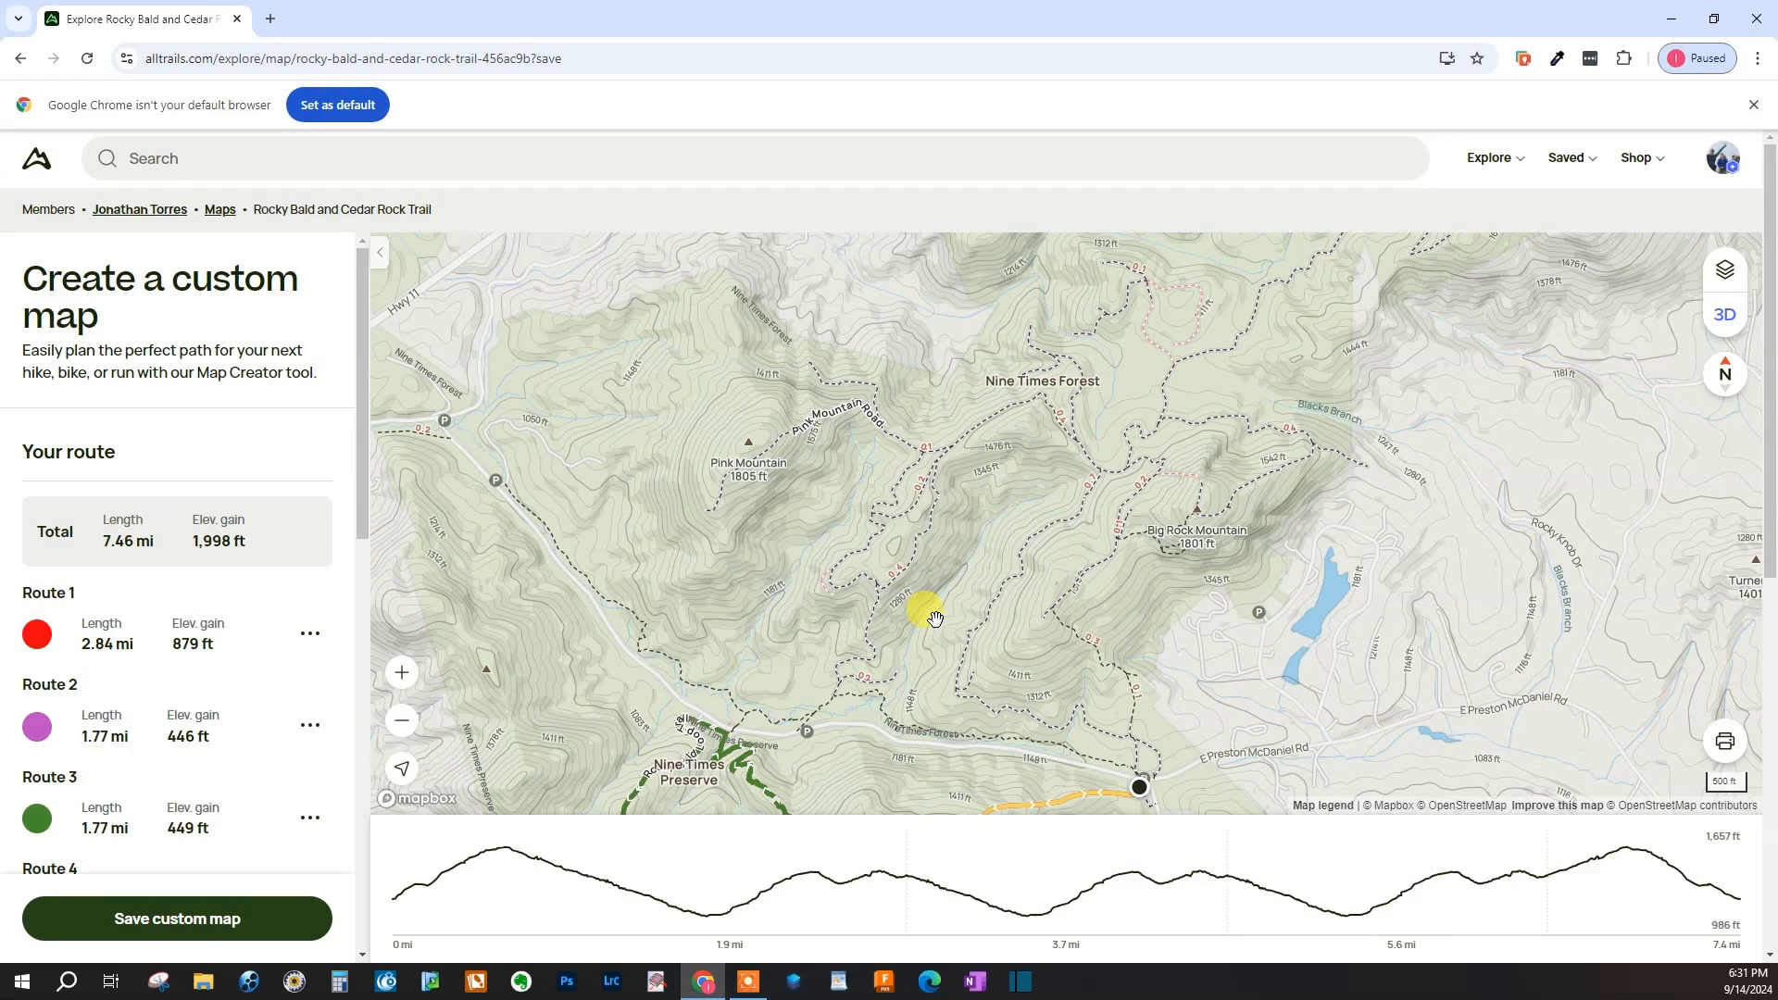
drag(931, 620, 926, 561)
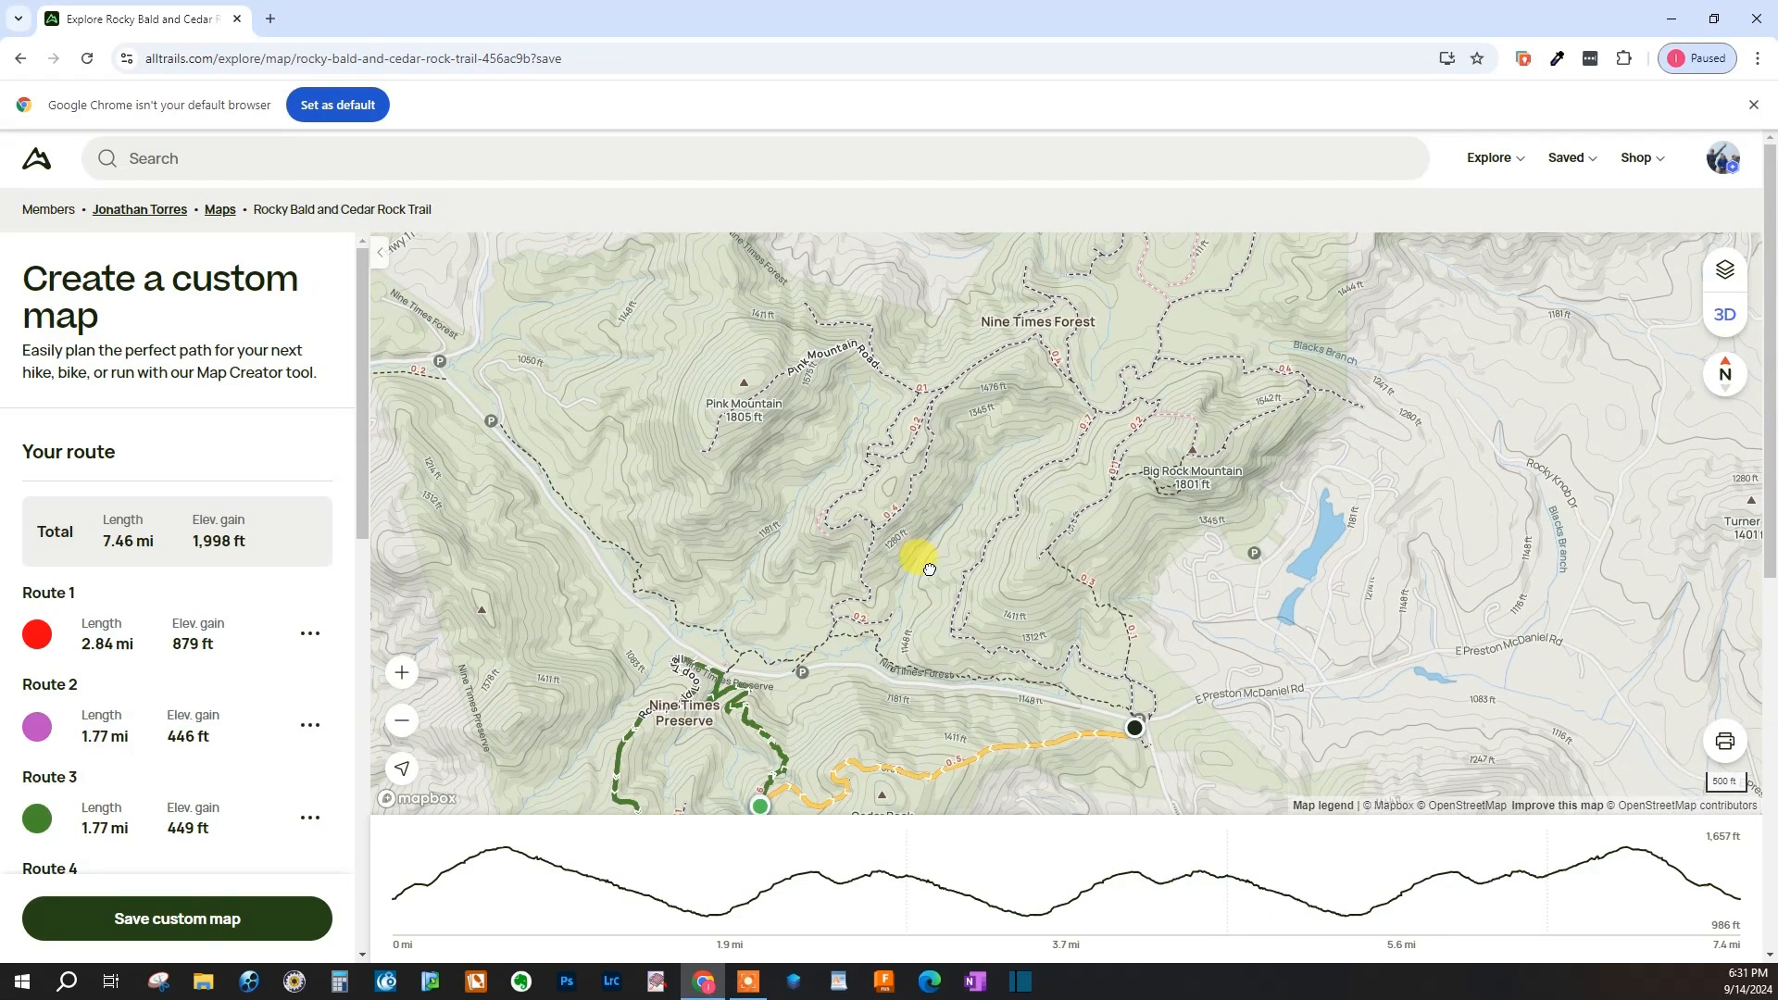
scroll(718, 690, up, 1)
scroll(726, 695, up, 2)
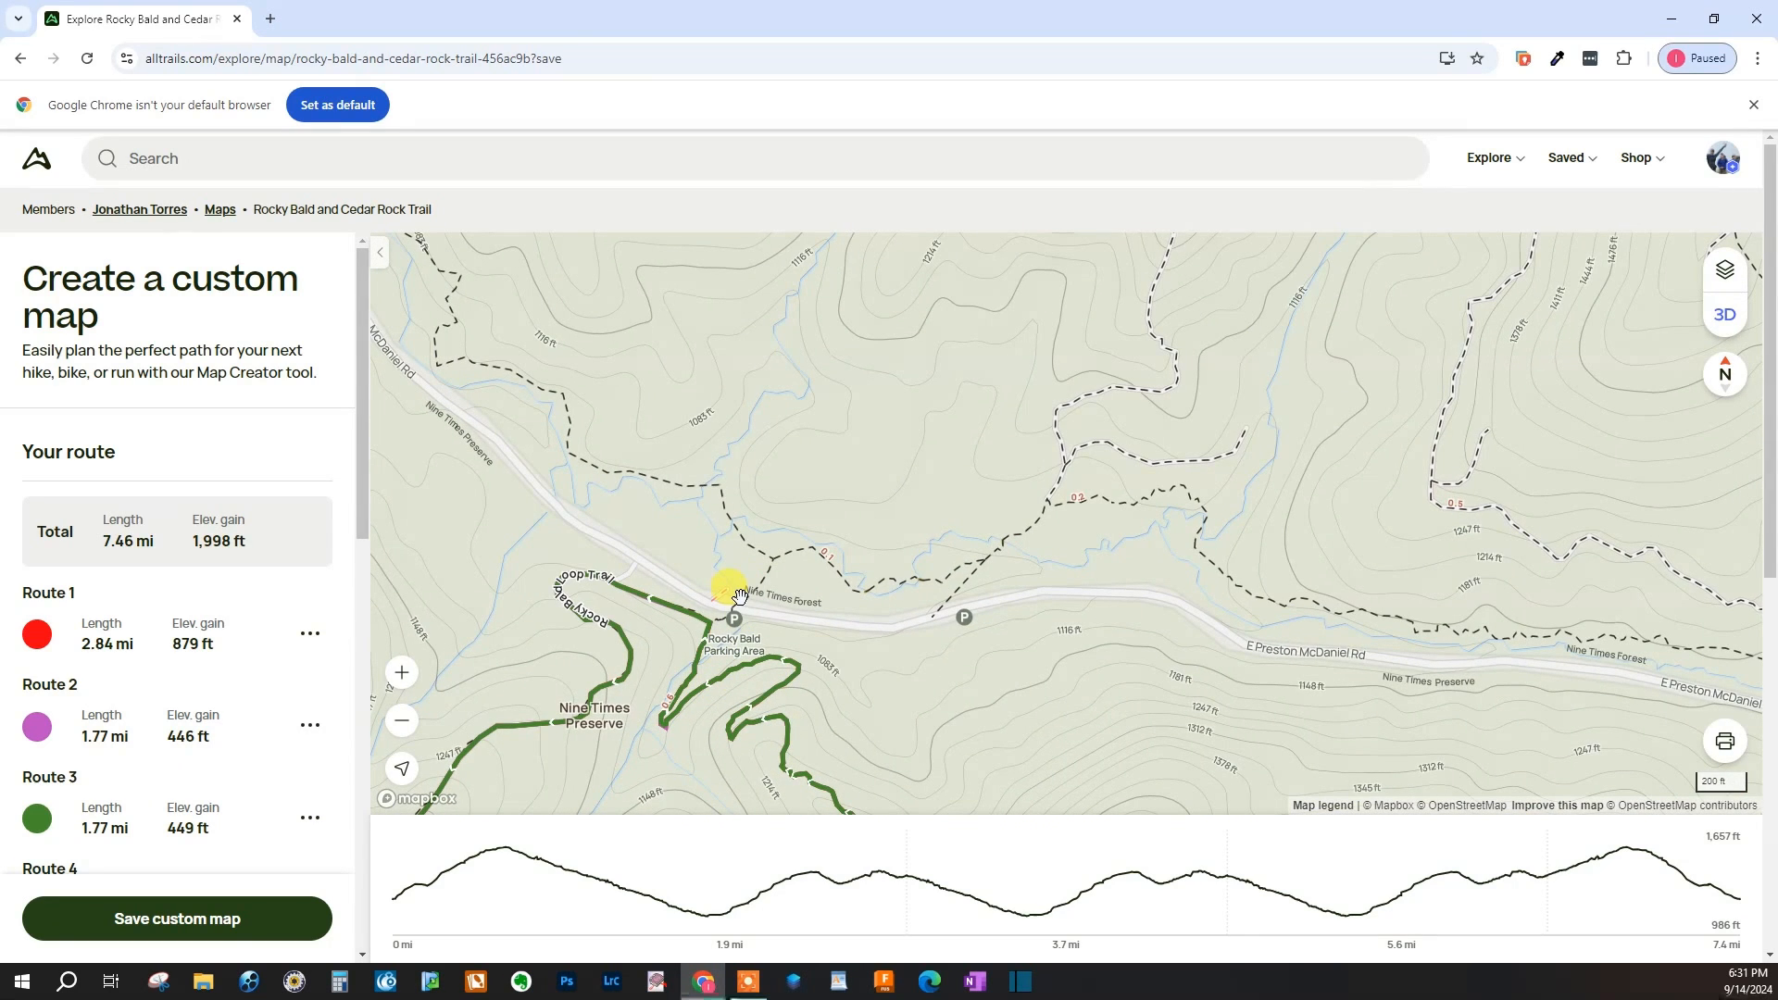
drag(1086, 557, 1054, 653)
scroll(1054, 610, down, 2)
drag(1089, 526, 916, 576)
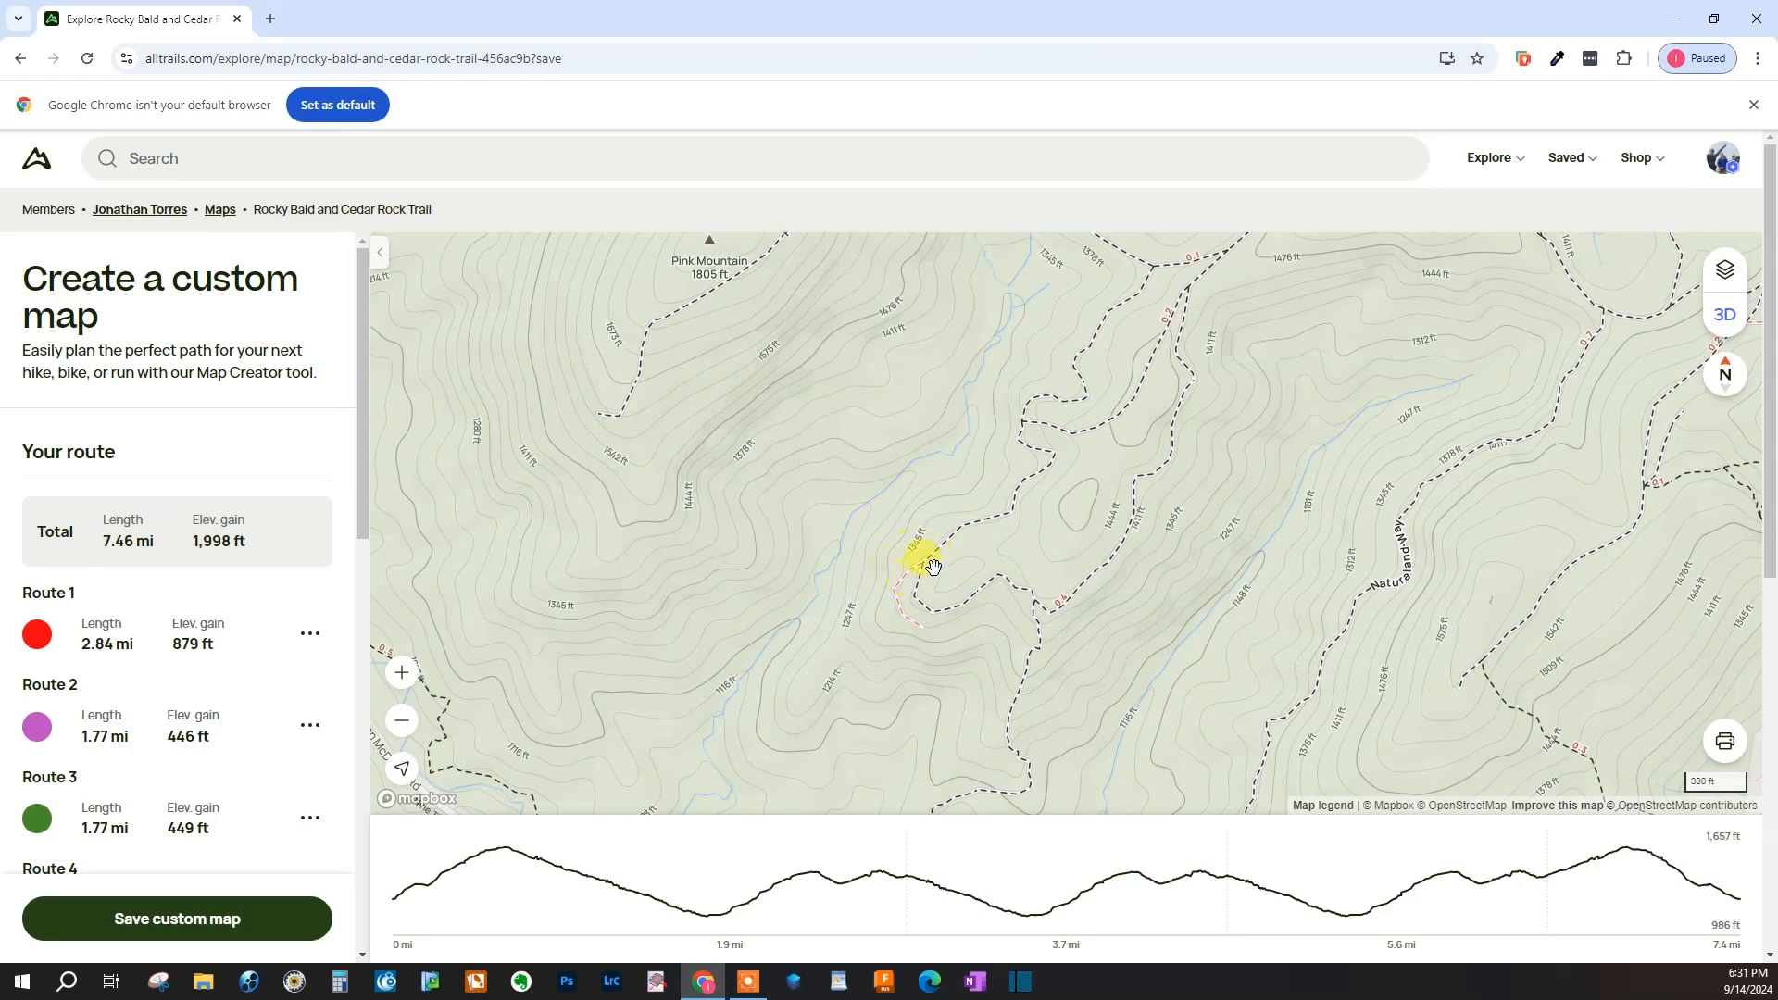
scroll(954, 582, down, 2)
drag(1097, 663, 982, 474)
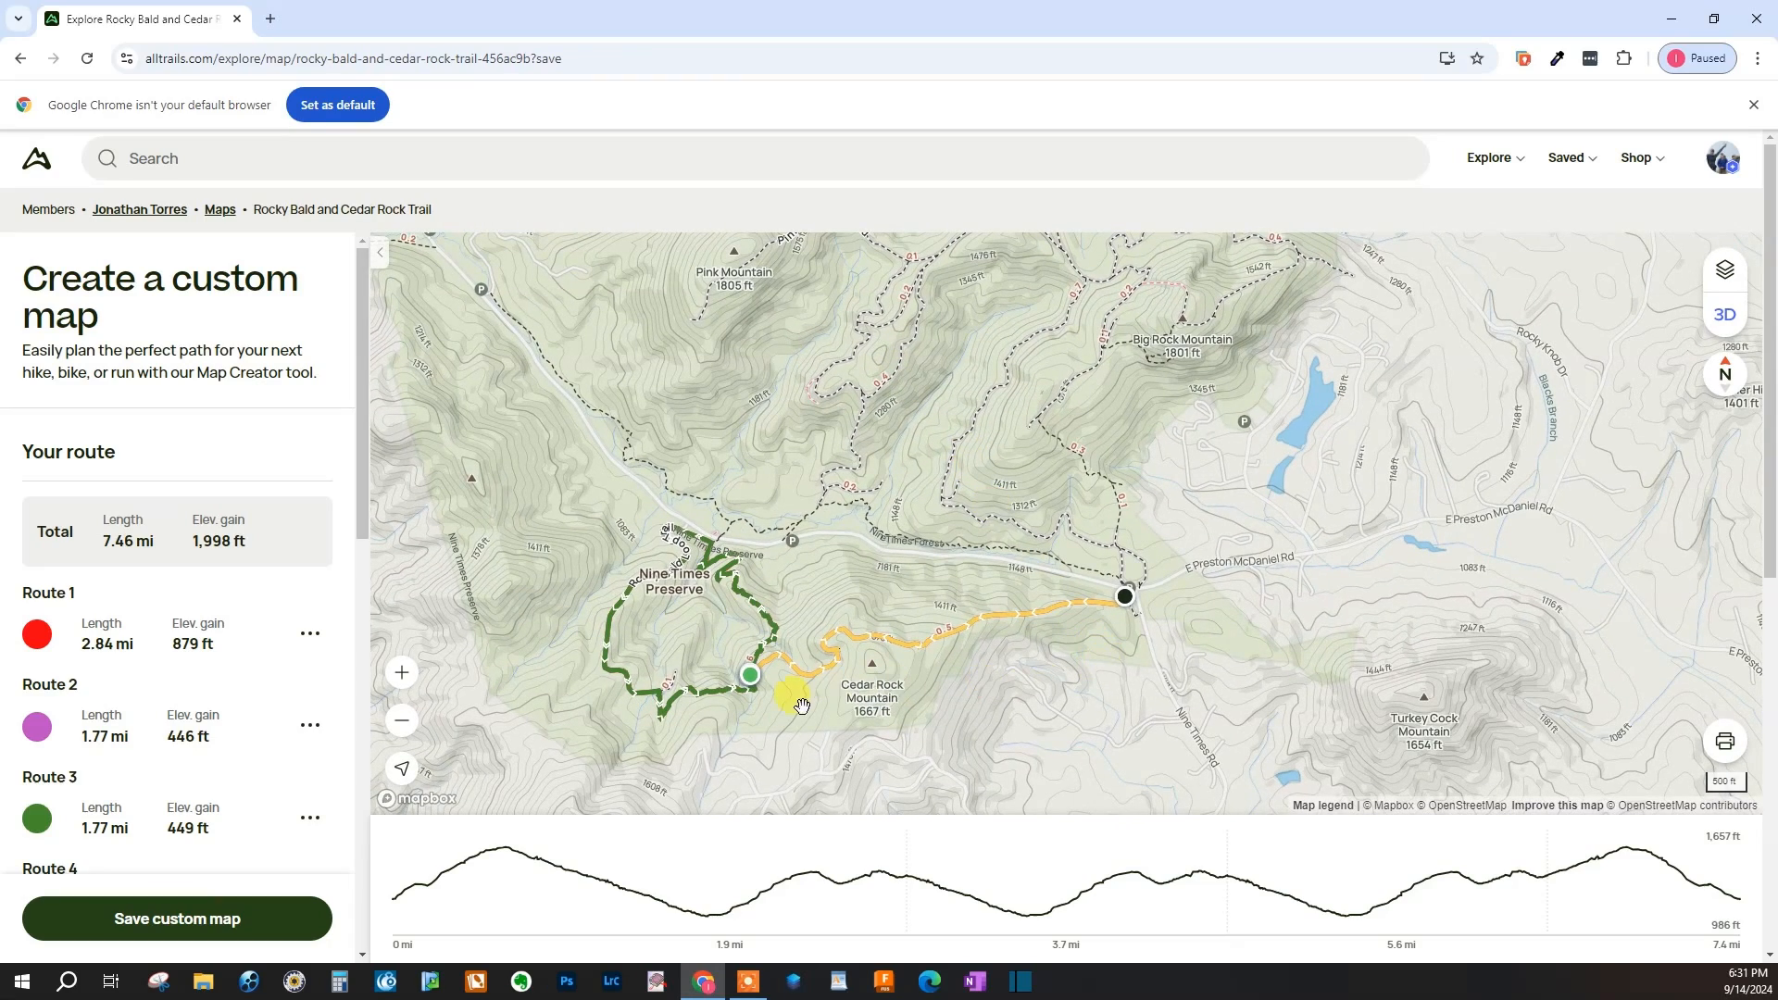
- Inspect the Rocky Bald loop and Cedar Rock Trail routes along with their individual and total lengths and elevation gains
drag(810, 707, 908, 652)
scroll(921, 635, up, 3)
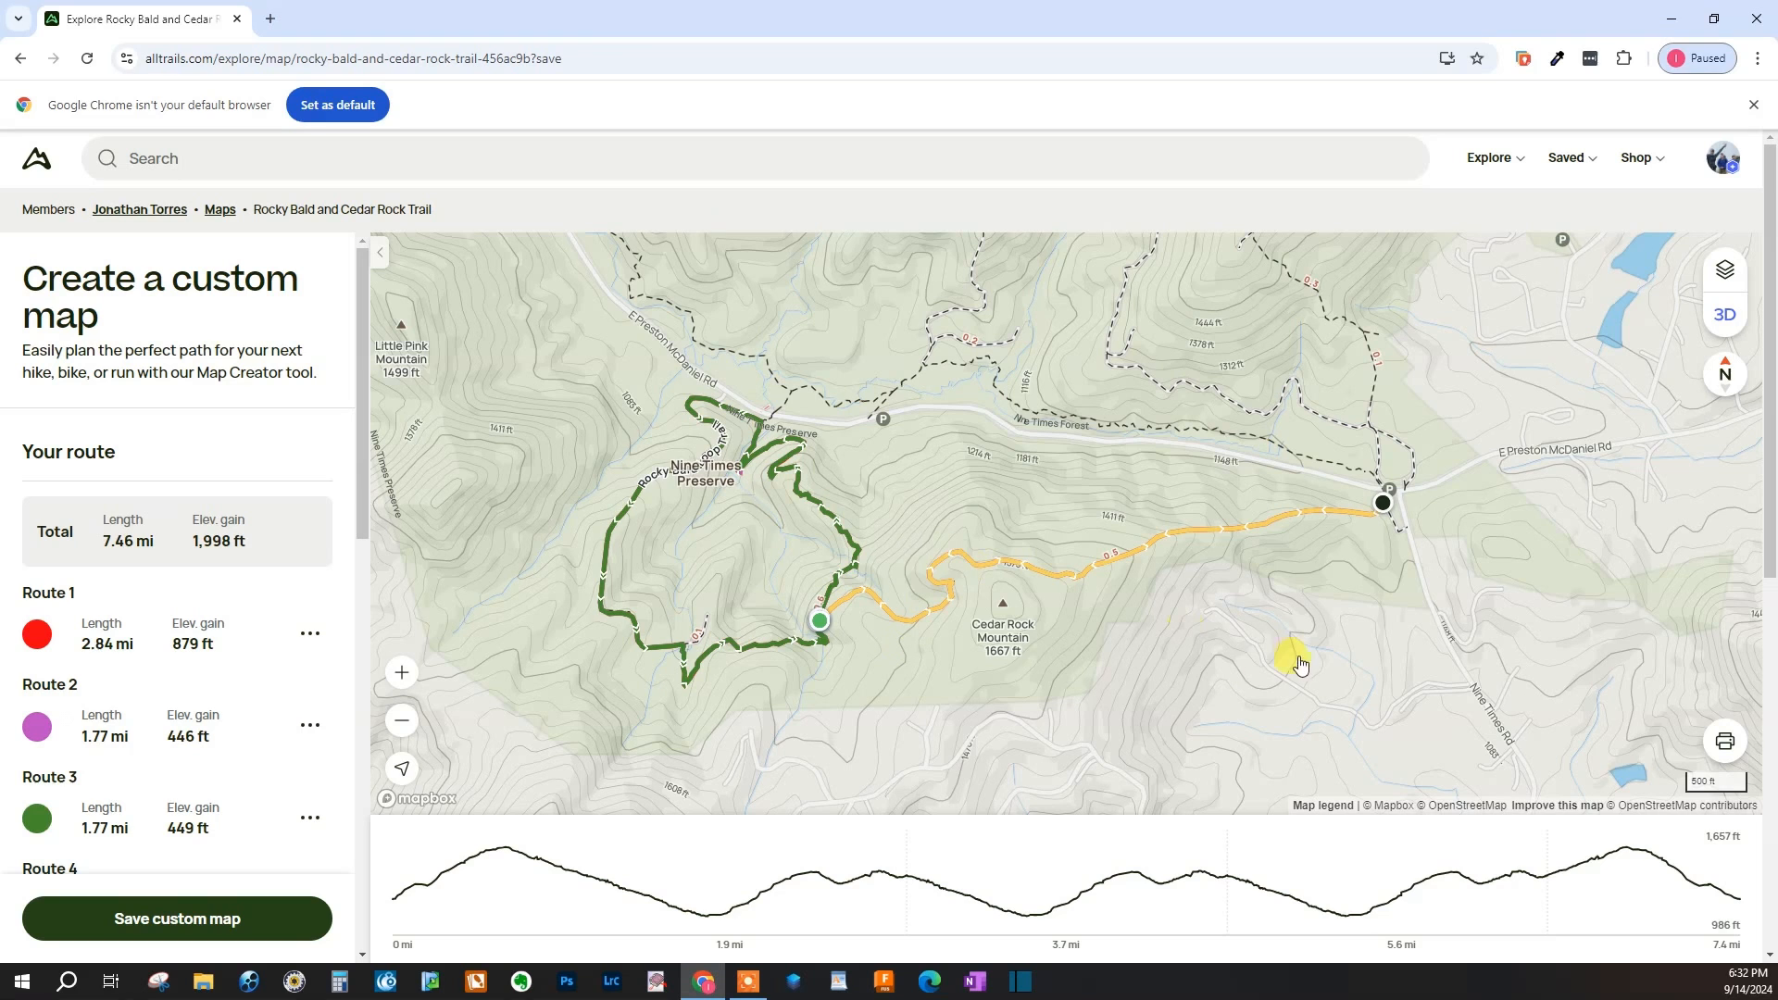
scroll(1242, 675, up, 2)
drag(1064, 623, 1159, 636)
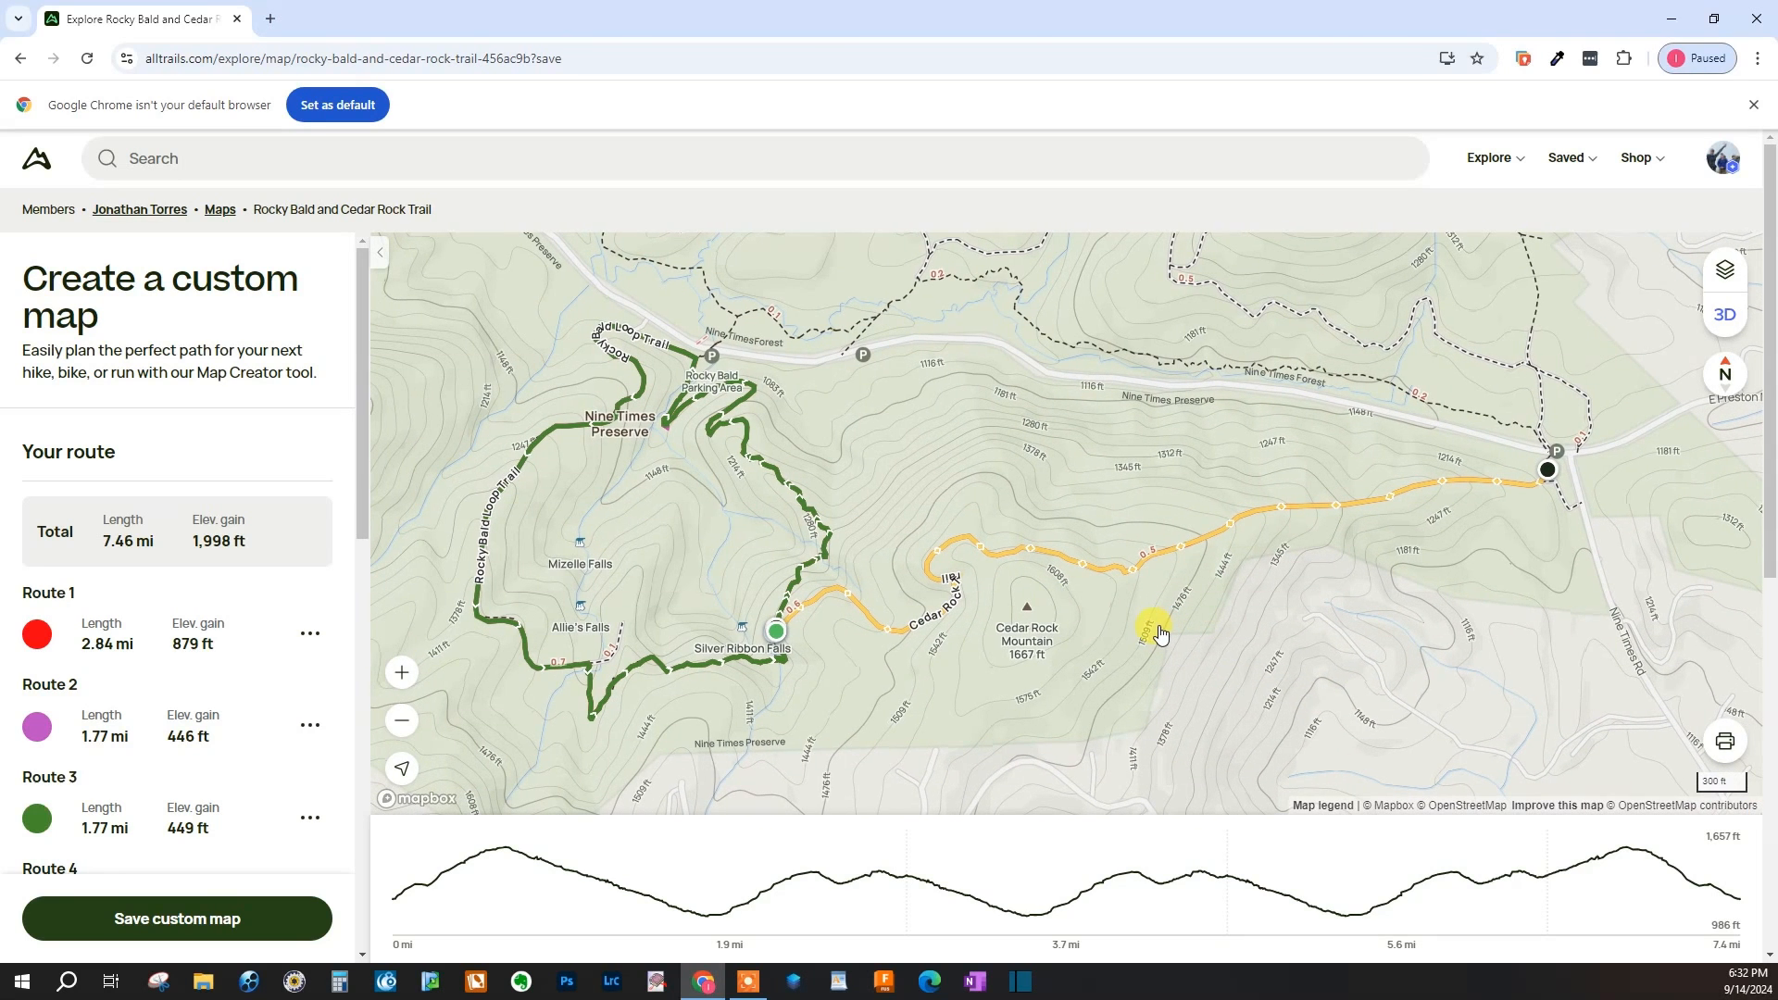
drag(361, 521, 363, 589)
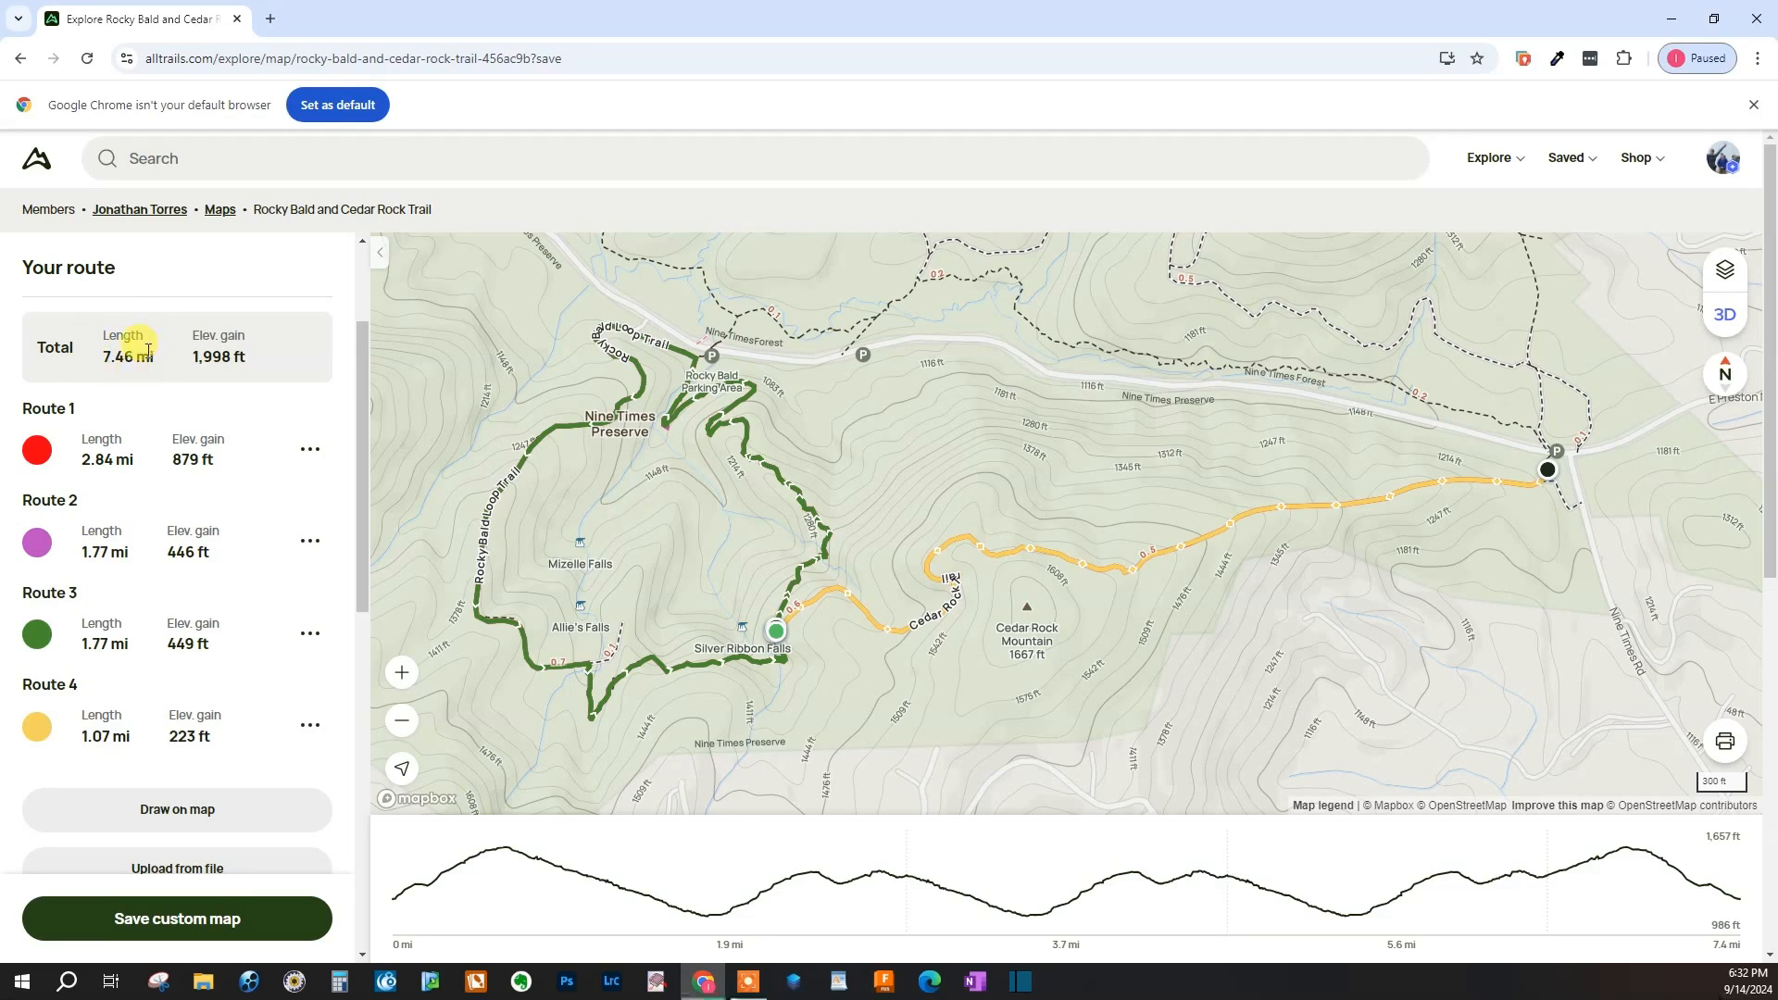
scroll(1274, 704, down, 3)
scroll(1250, 673, up, 3)
scroll(1194, 649, down, 2)
scroll(1204, 637, up, 2)
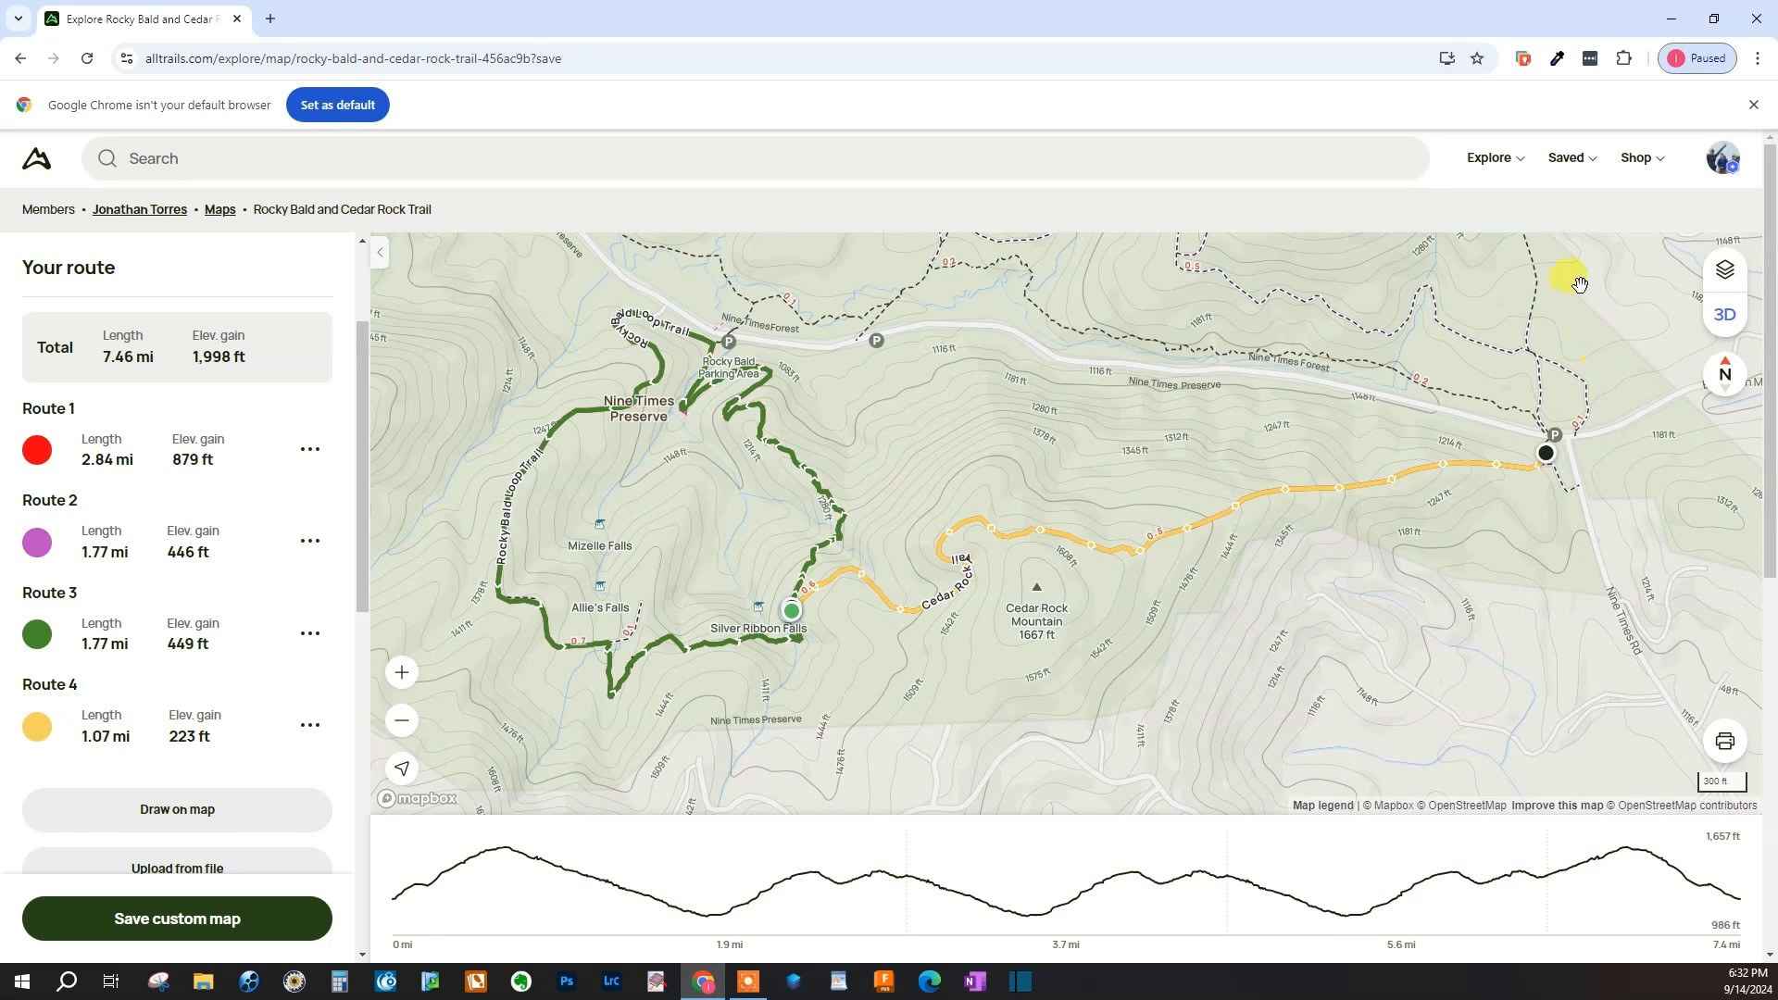
- Open the saved Rocky Bald and Cedar Rock Trail map from the collection of personal maps
click(1593, 168)
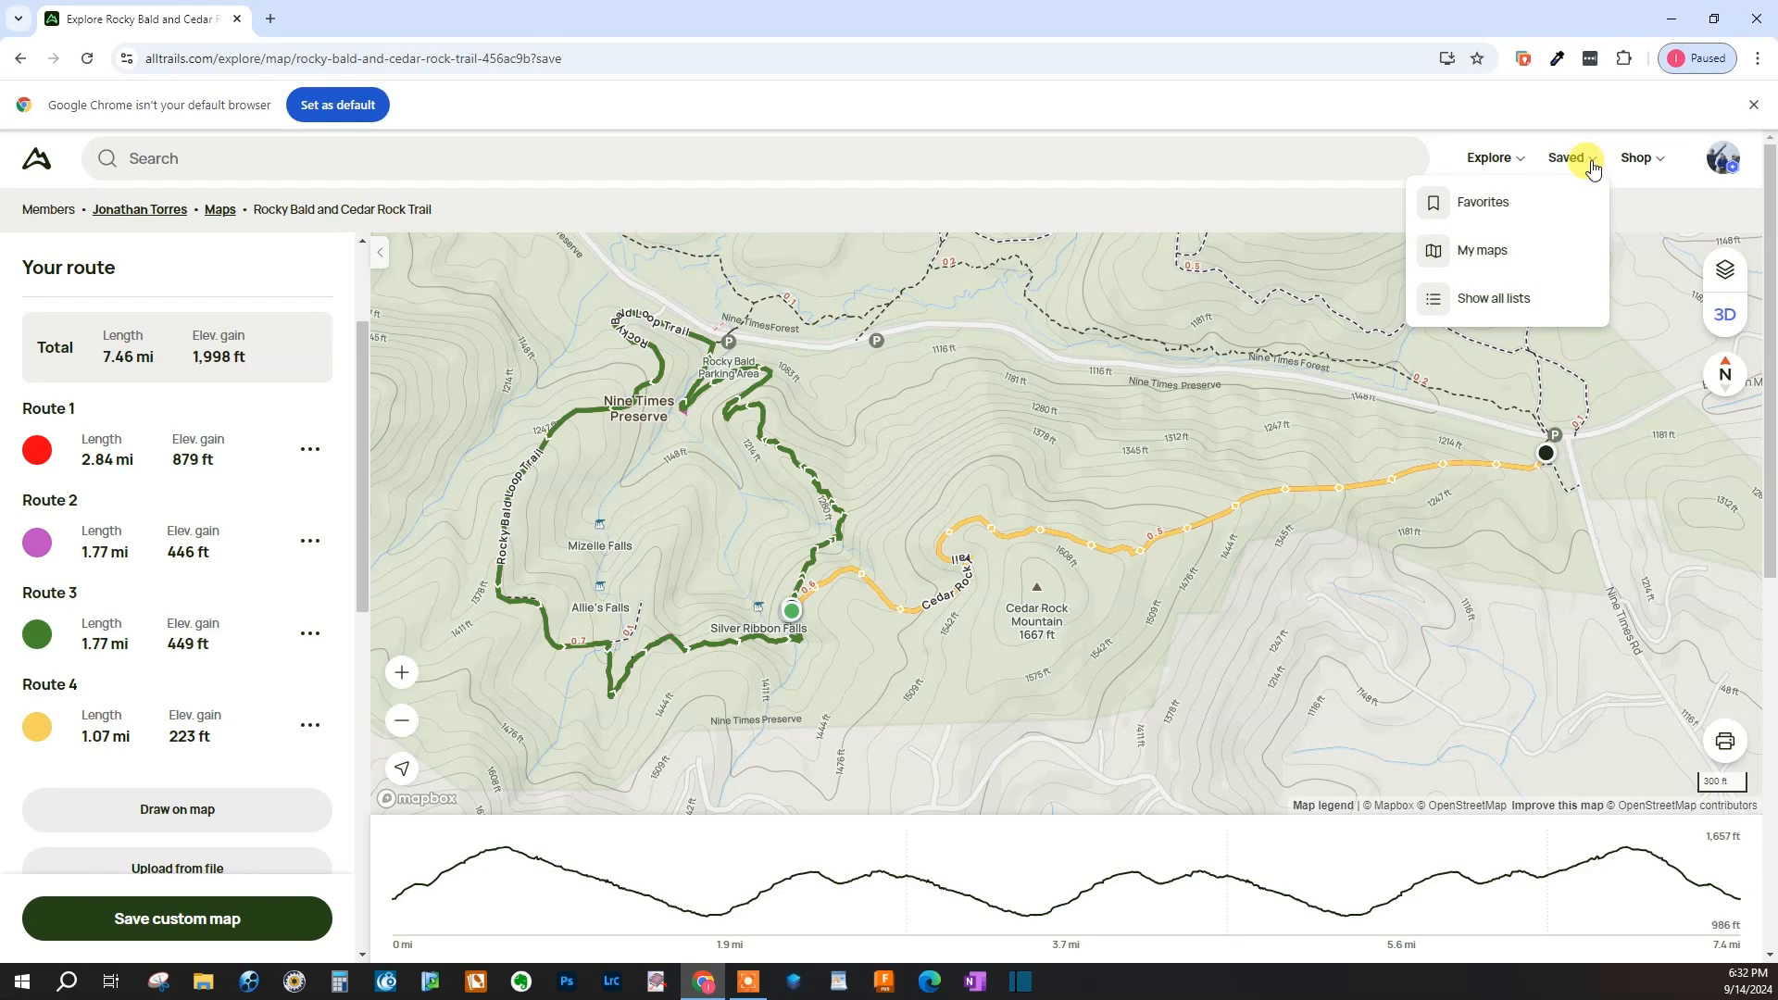
click(1480, 250)
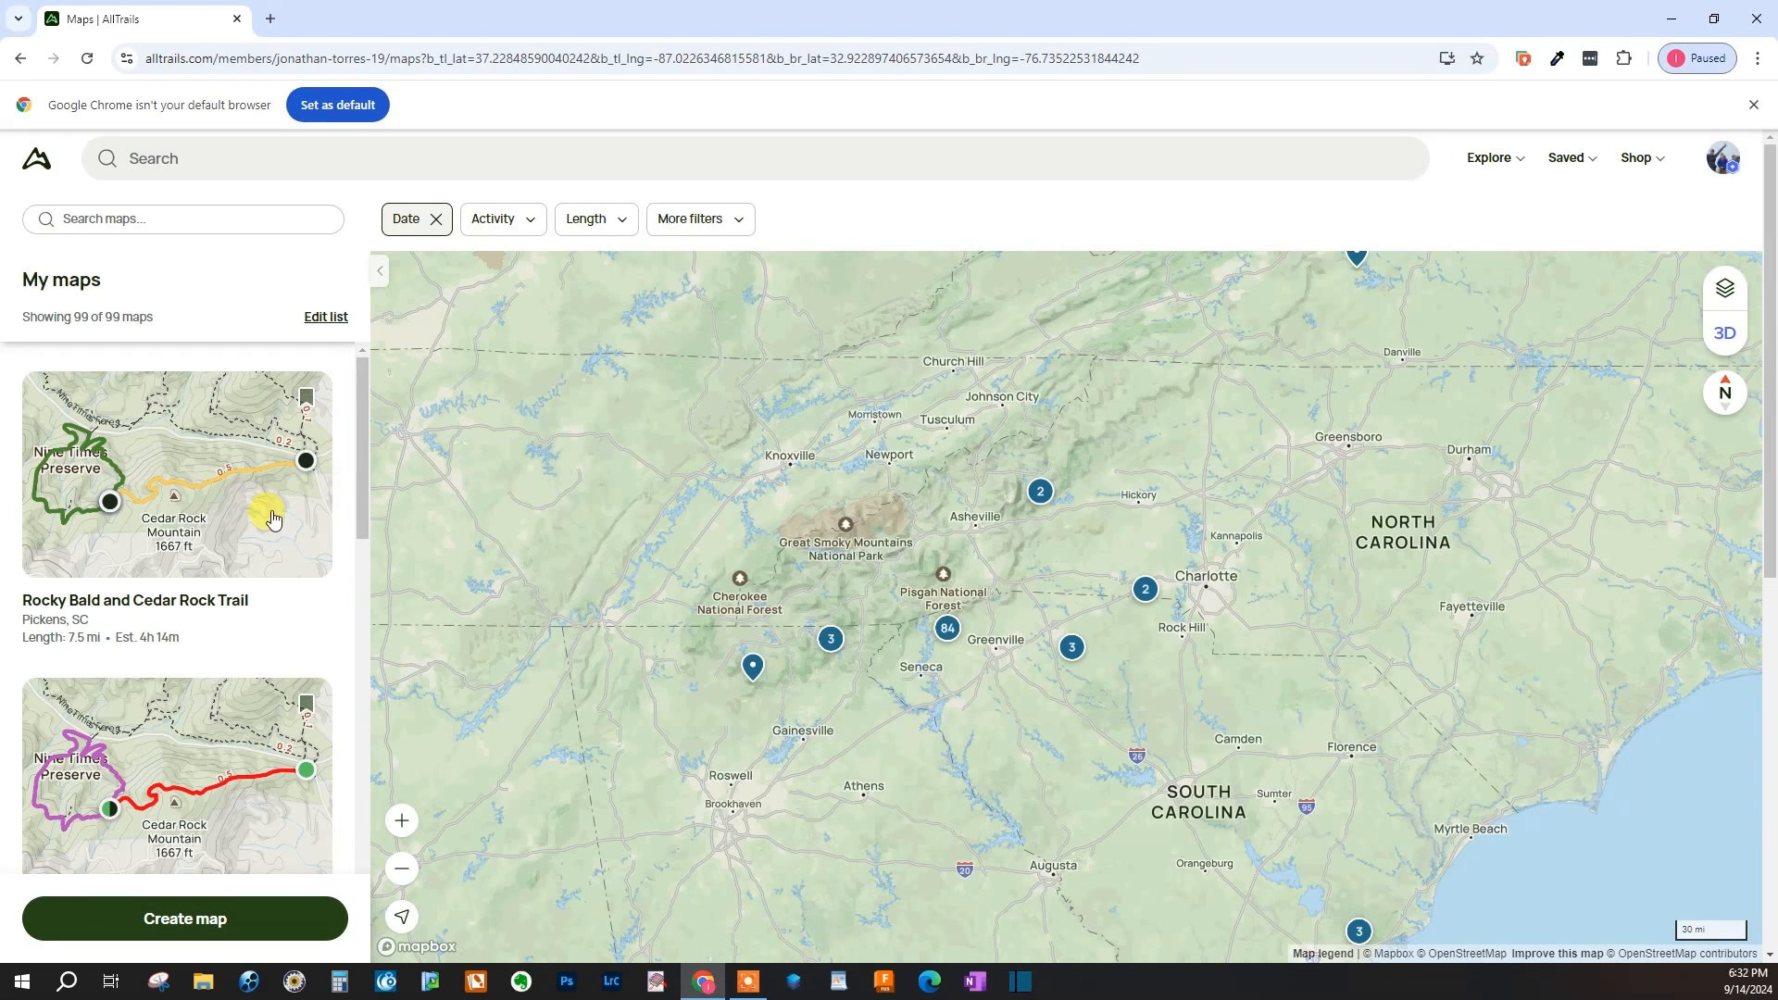
click(251, 515)
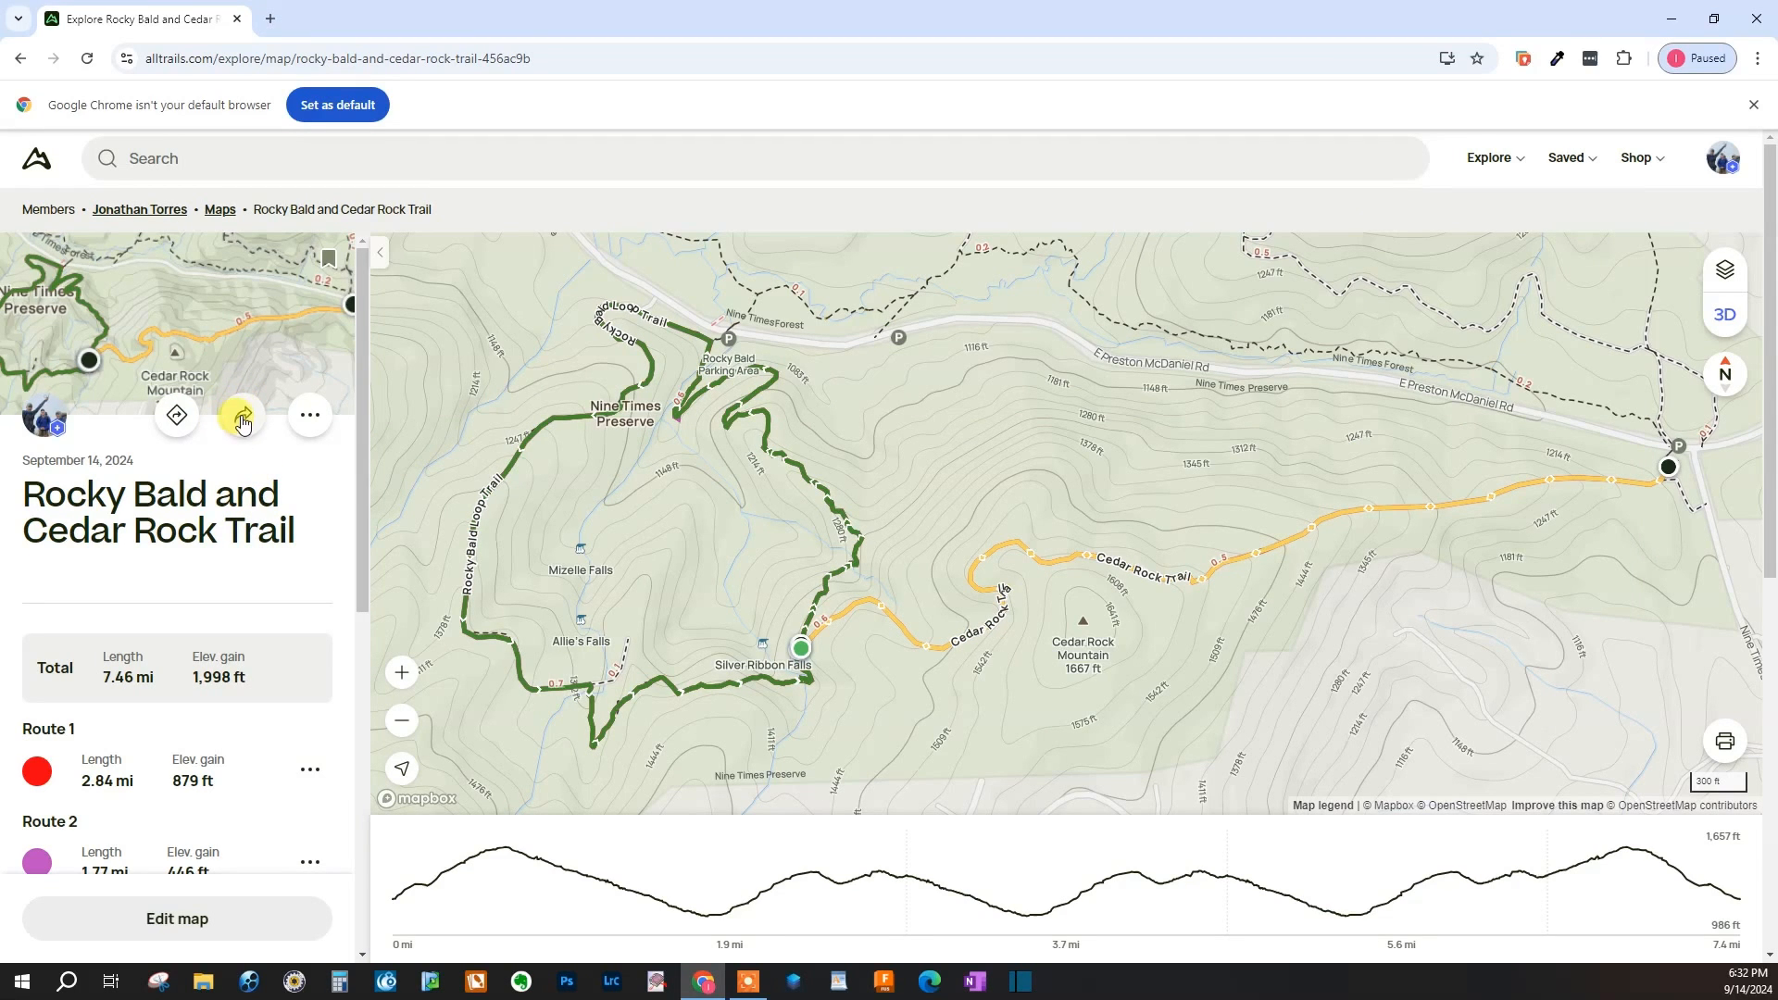
- Copy the map's share link and close the sharing options
click(242, 421)
click(802, 435)
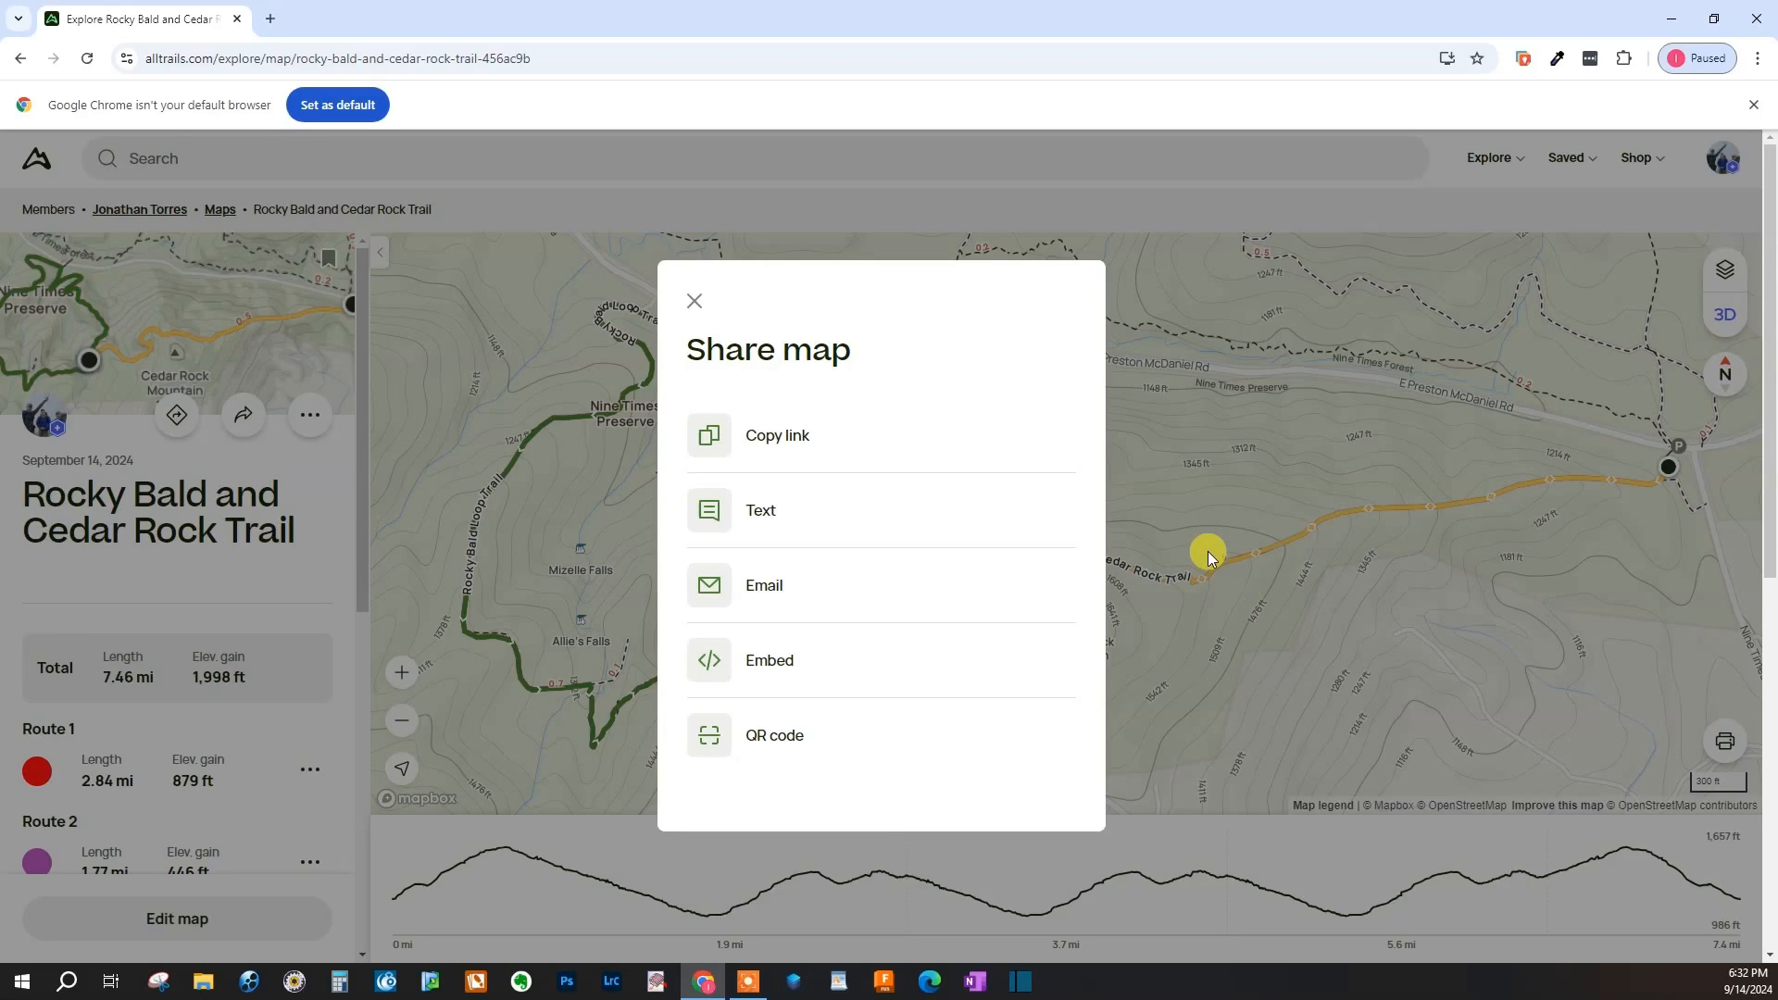
click(694, 302)
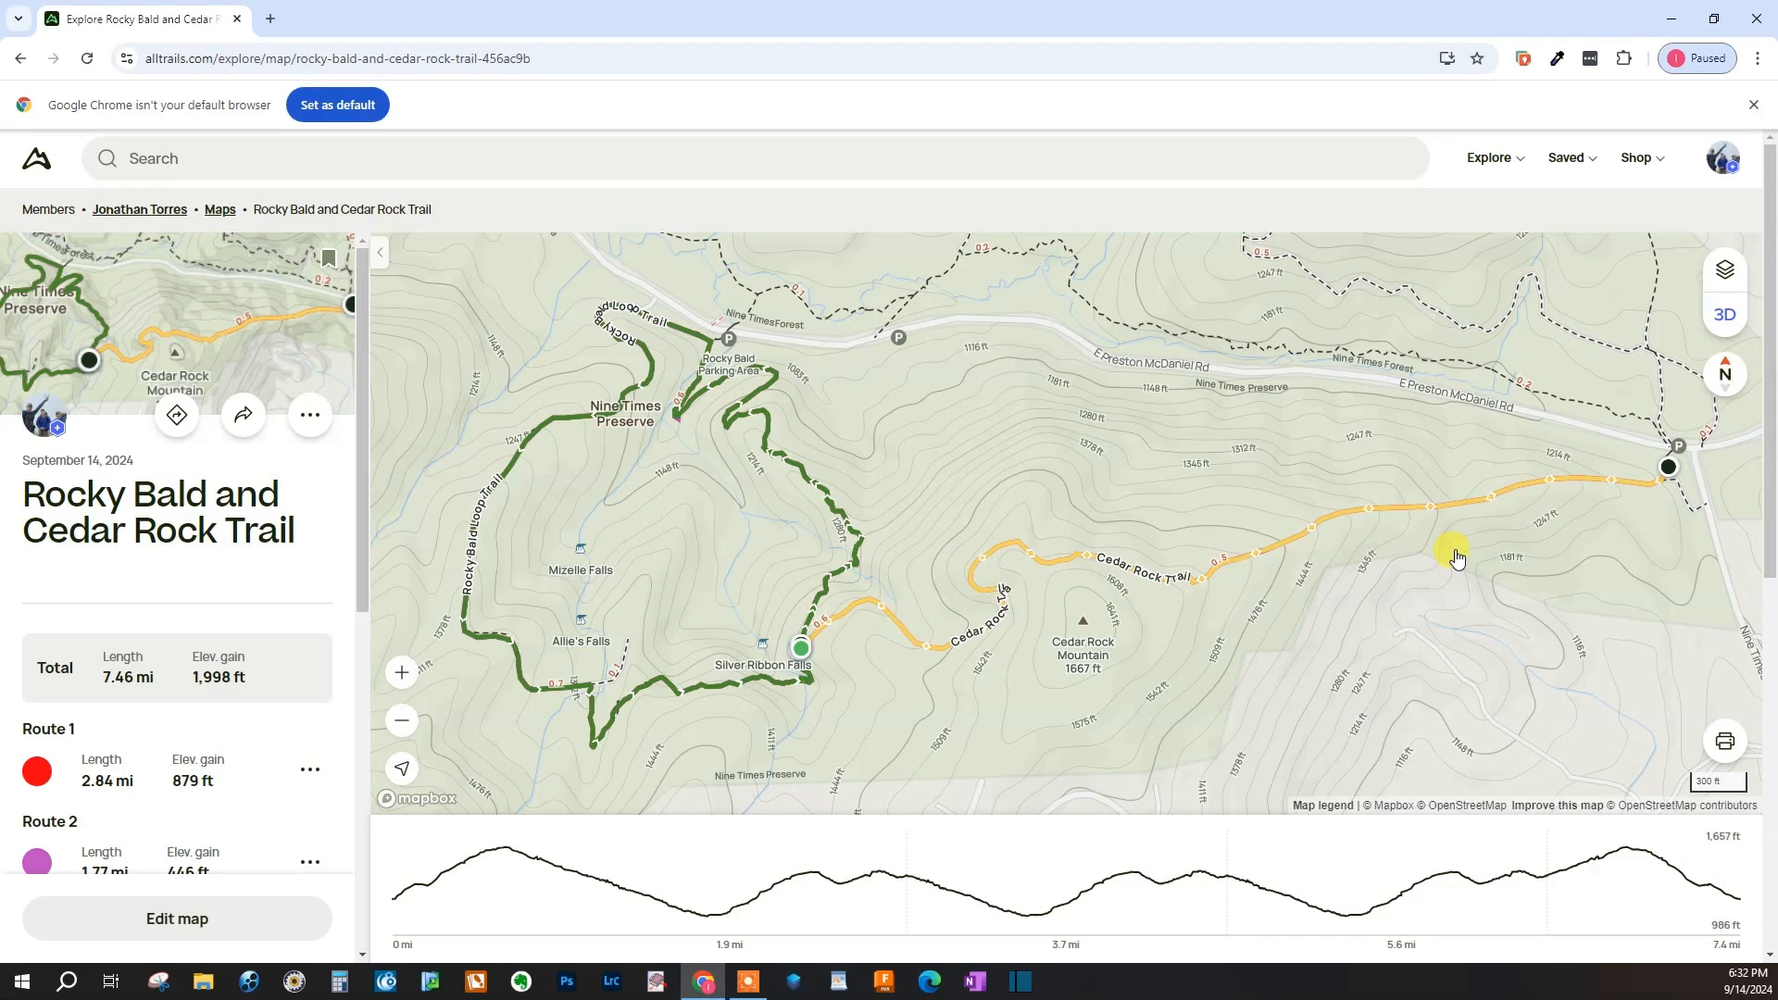
scroll(1456, 556, down, 3)
drag(1384, 554, 1304, 565)
scroll(1286, 544, up, 1)
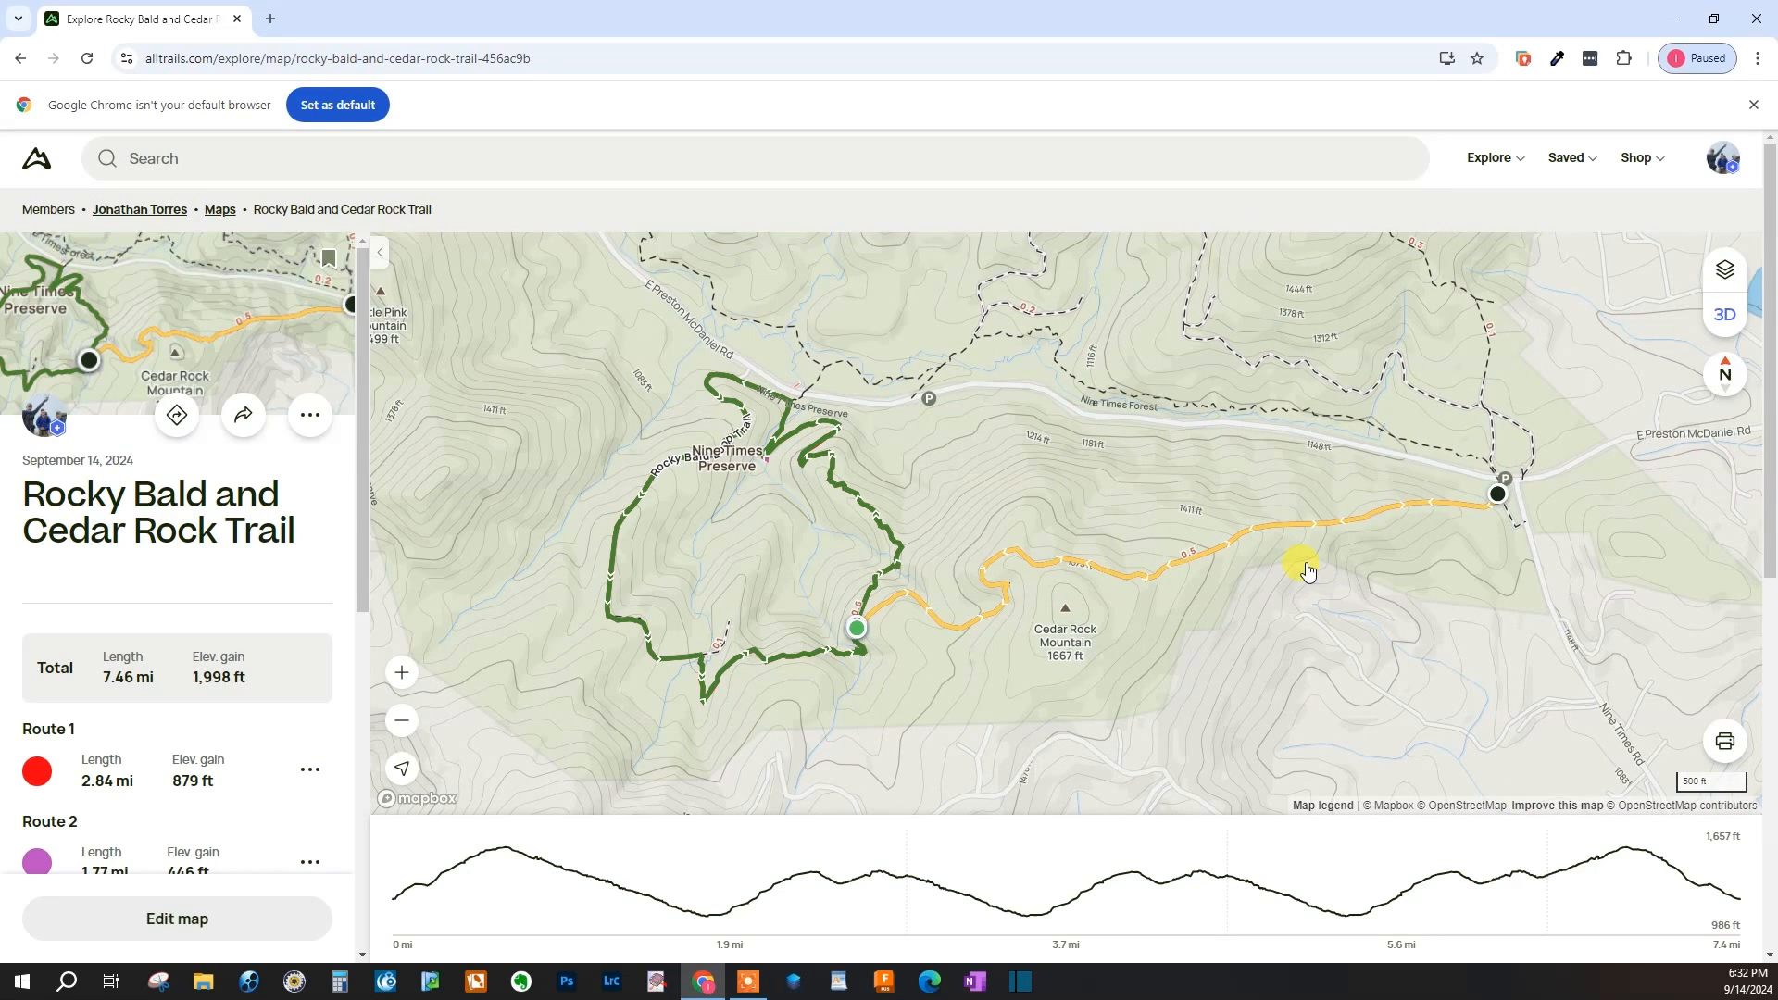